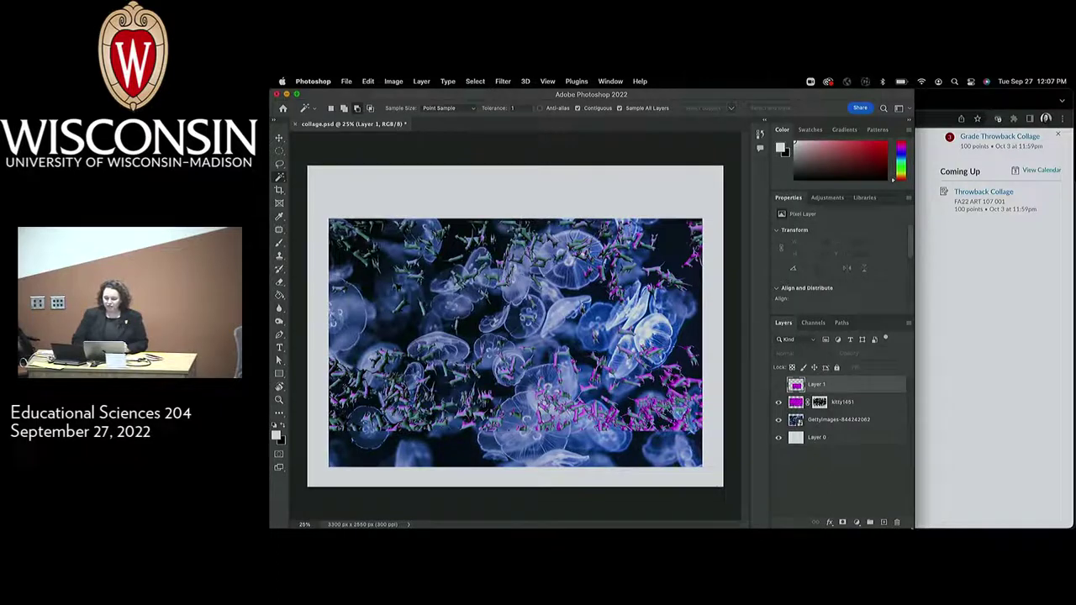
# Switch back to Photoshop and widen its window to fill the screen's full width.
pyautogui.click(921, 523)
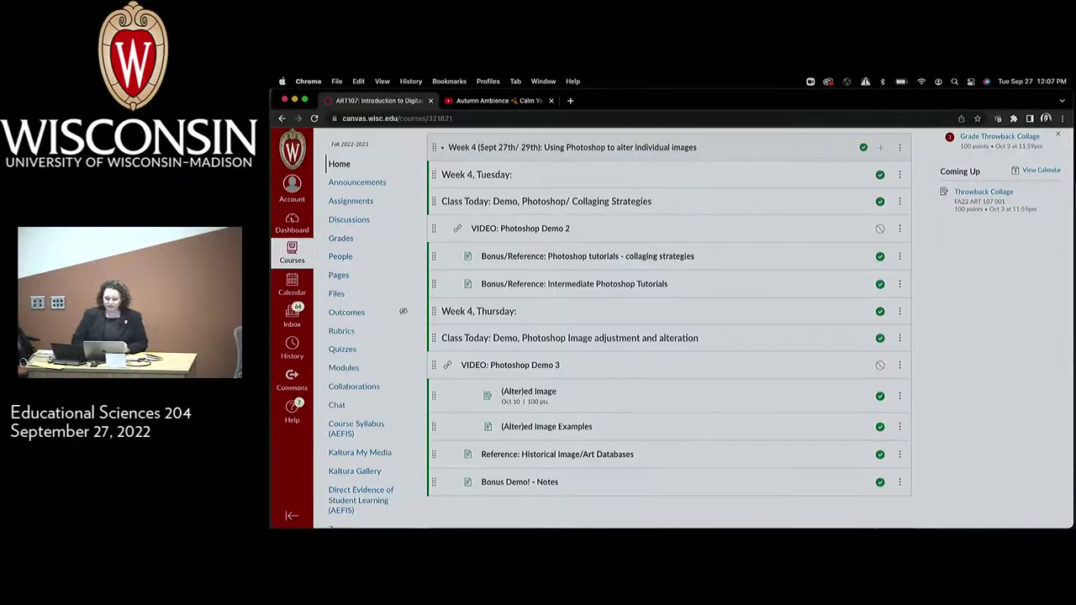
pyautogui.moveTo(894, 516)
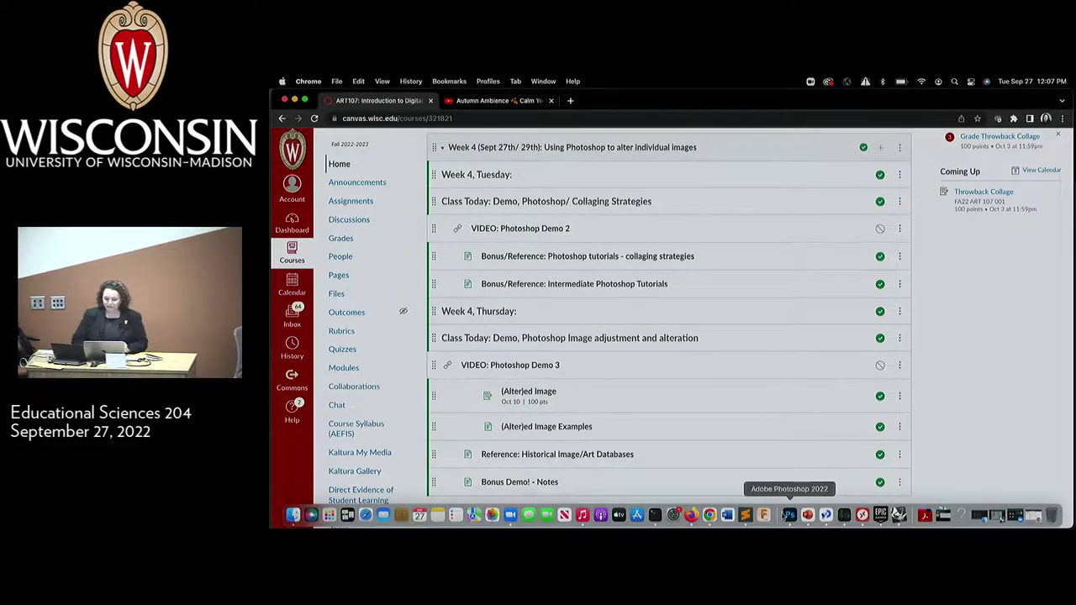
pyautogui.click(788, 515)
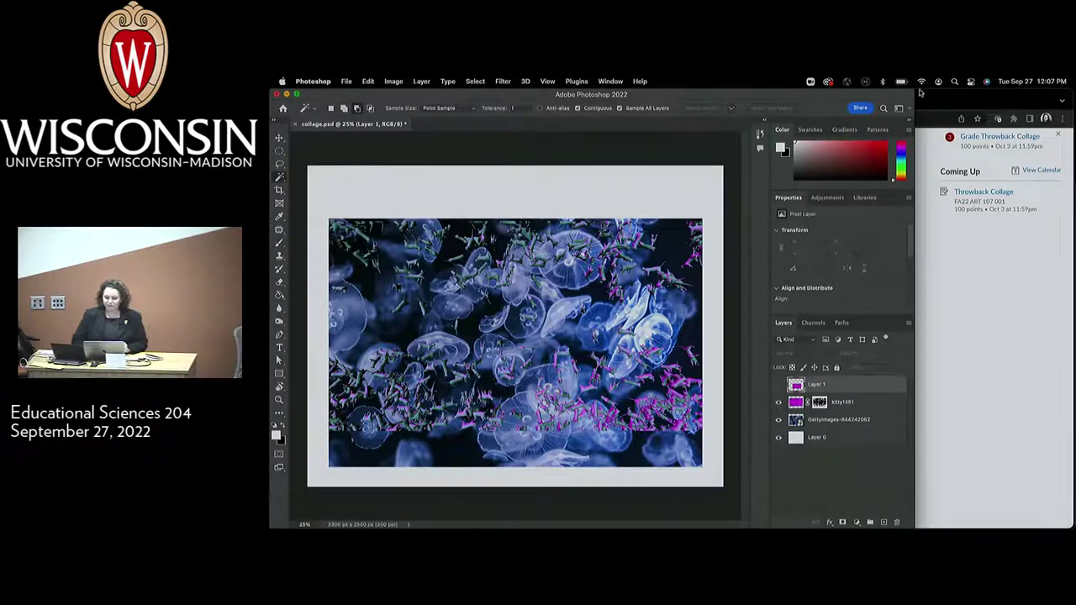
pyautogui.moveTo(915, 96); pyautogui.dragTo(1071, 94)
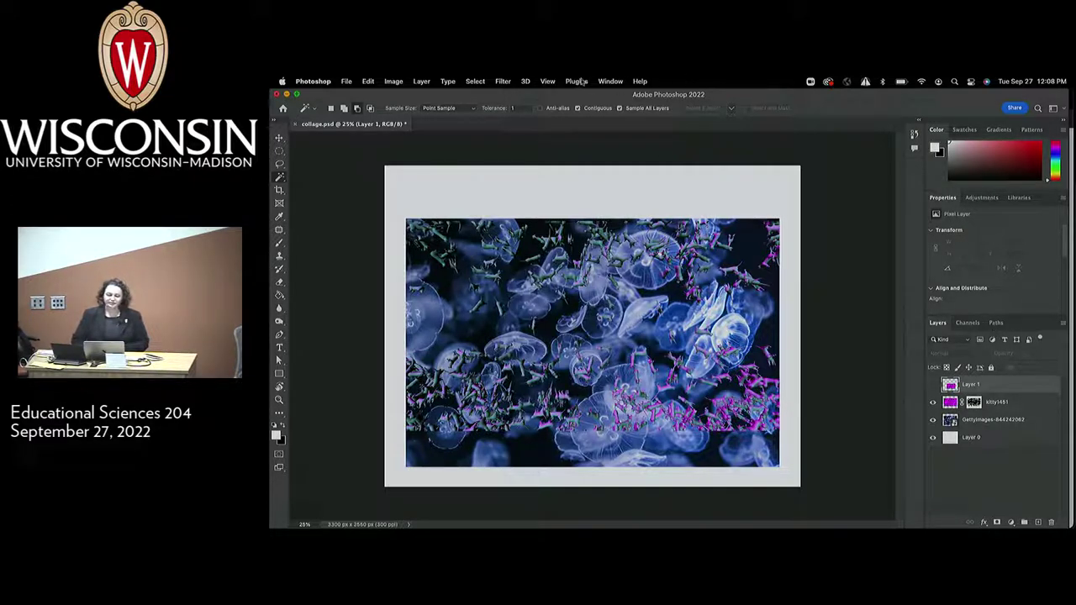
# Reset the Essentials workspace to its default layout.
pyautogui.click(605, 81)
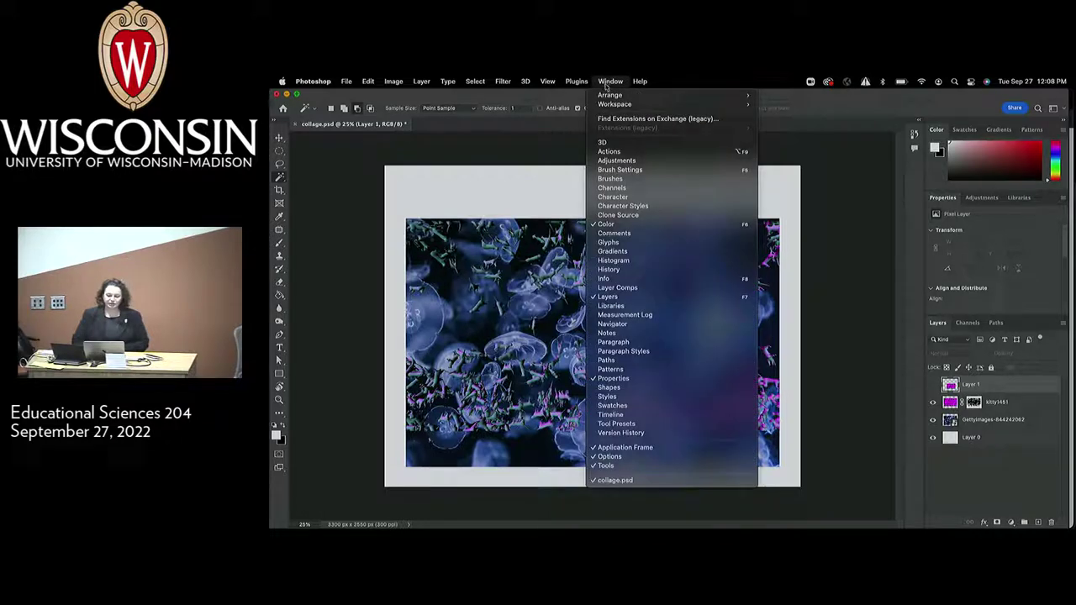
pyautogui.moveTo(614, 104)
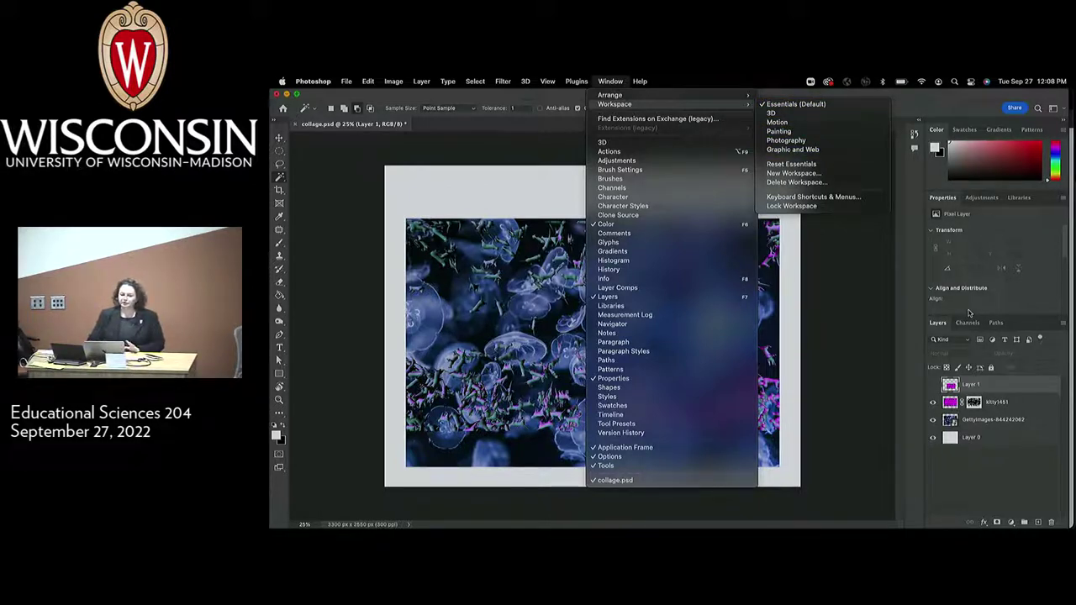
pyautogui.click(805, 165)
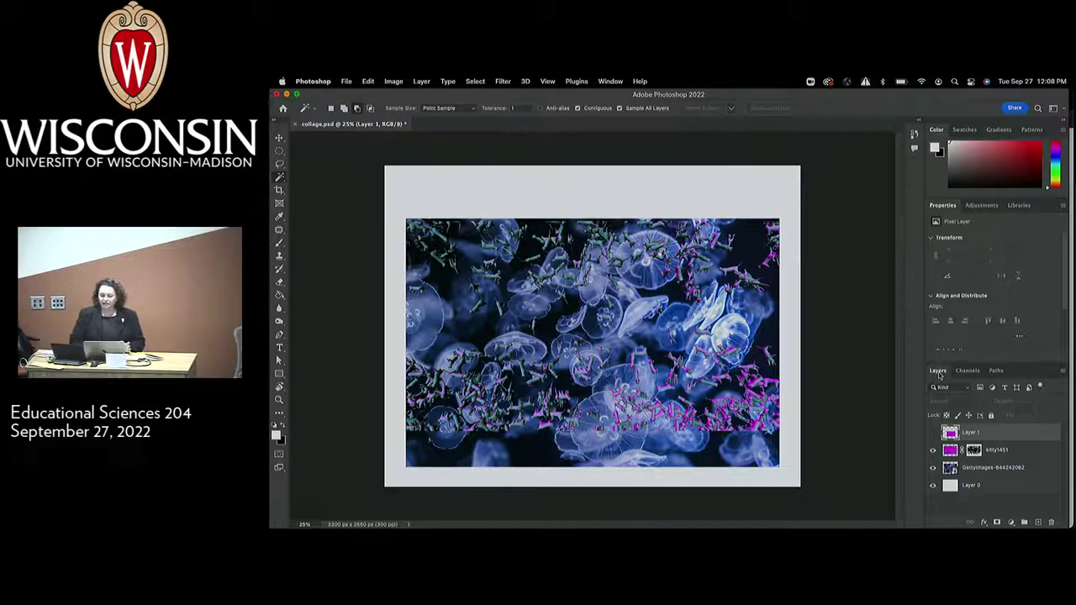
# Undock the Layers panel, enlarge it and place it floating over the edge of the canvas.
pyautogui.moveTo(939, 377); pyautogui.dragTo(858, 192)
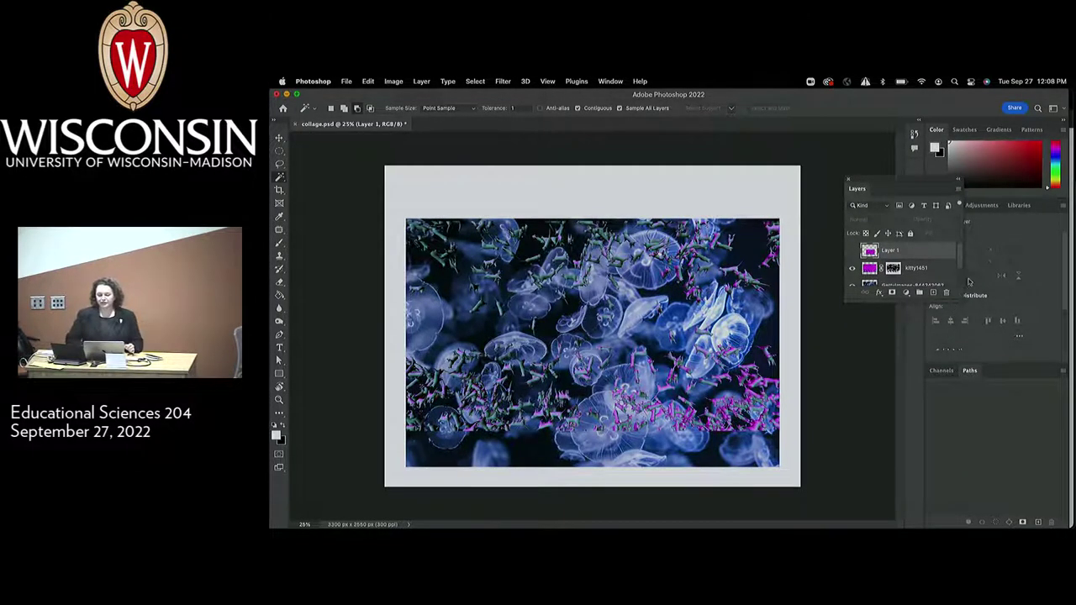
pyautogui.moveTo(963, 303); pyautogui.dragTo(991, 427)
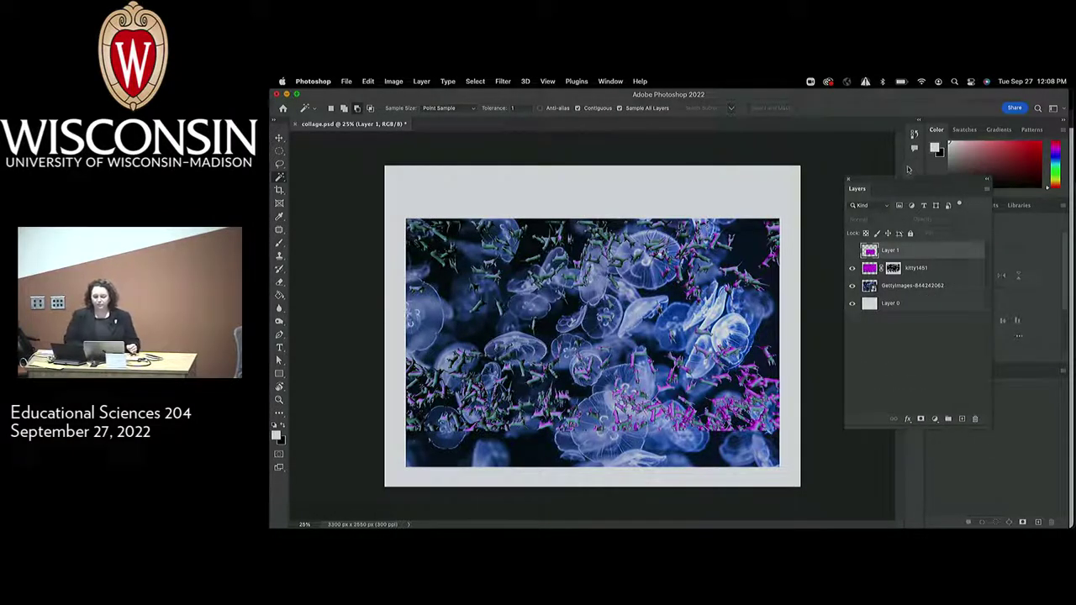
pyautogui.moveTo(904, 180); pyautogui.dragTo(797, 211)
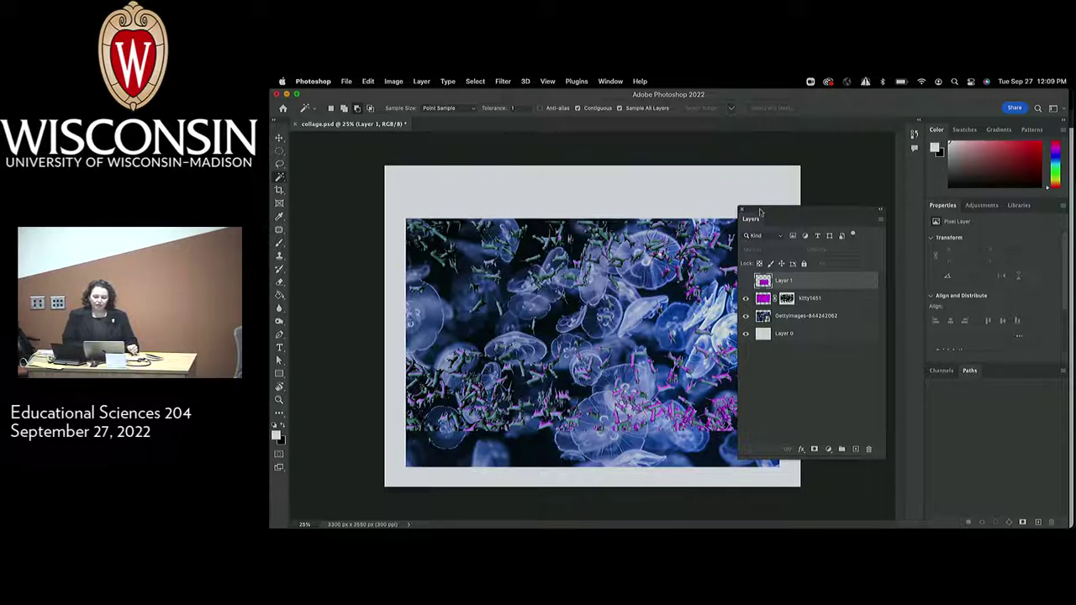
# Dock the Layers panel back alongside Channels and Paths and increase the panel group's height.
pyautogui.moveTo(759, 208); pyautogui.dragTo(952, 383)
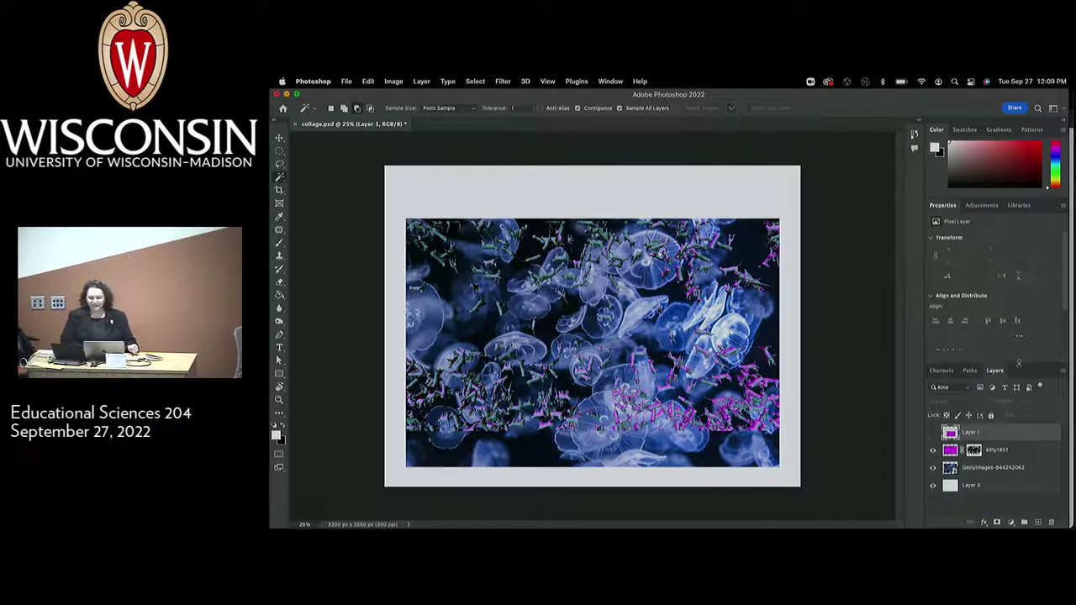
pyautogui.moveTo(1020, 363); pyautogui.dragTo(1022, 305)
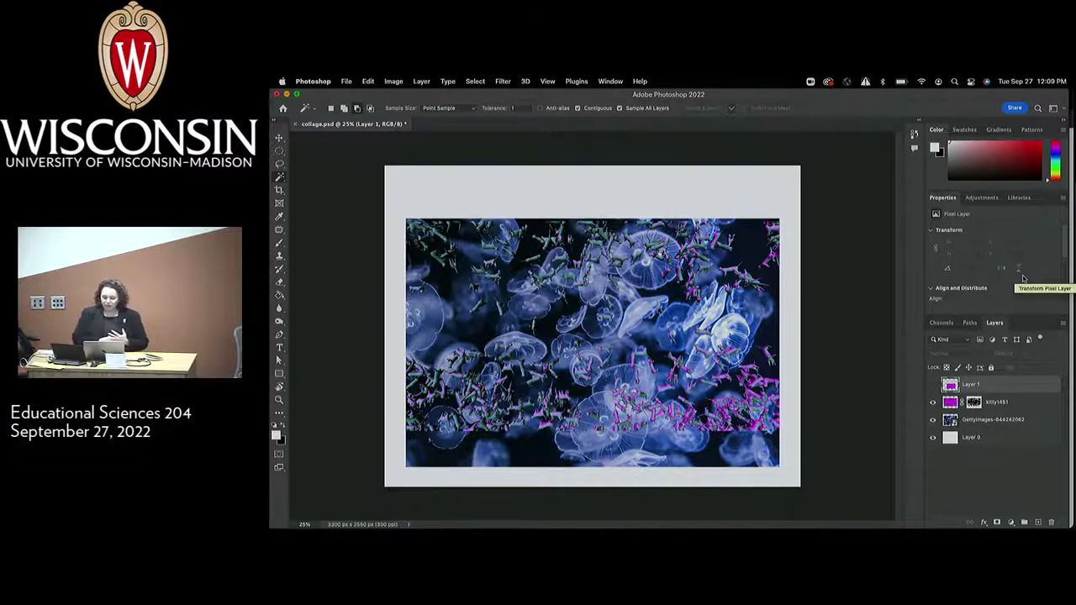
pyautogui.click(932, 402)
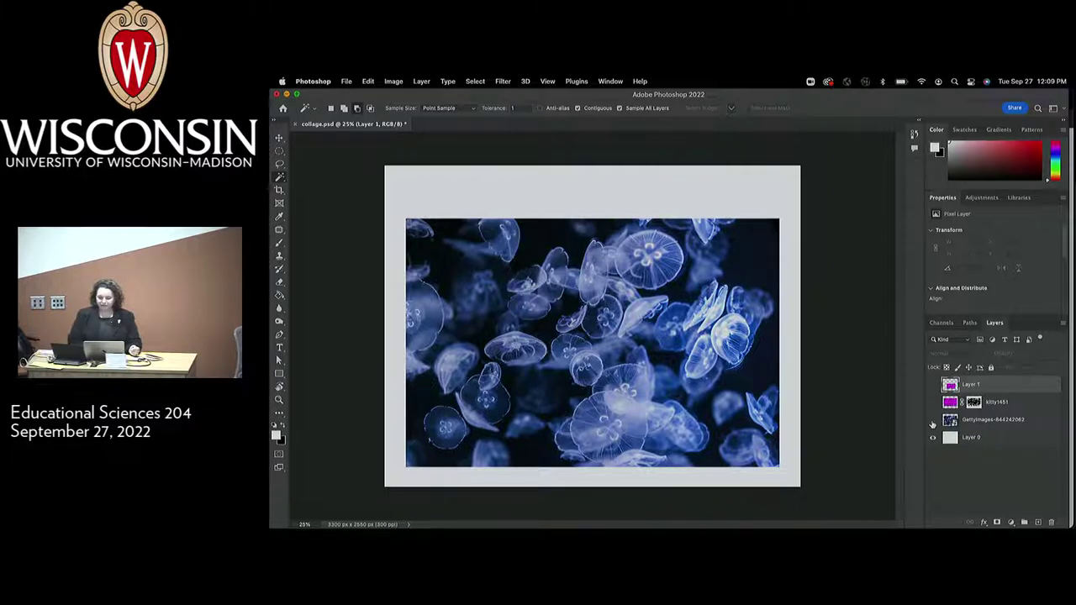
pyautogui.click(932, 421)
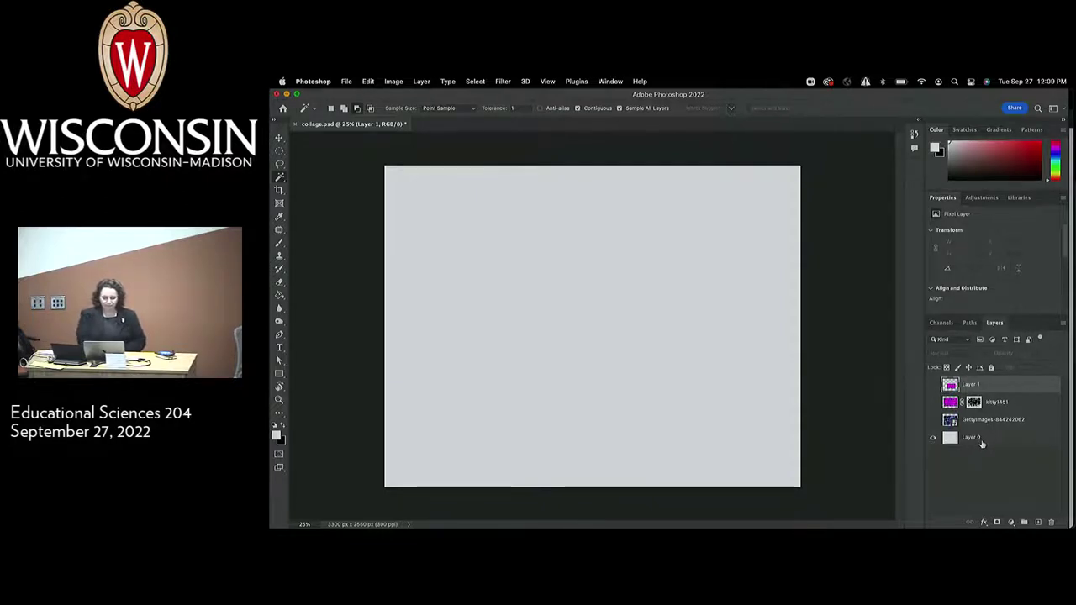
pyautogui.press('super+z')
pyautogui.press('super+z')
pyautogui.press('super+z')
pyautogui.press('super+z')
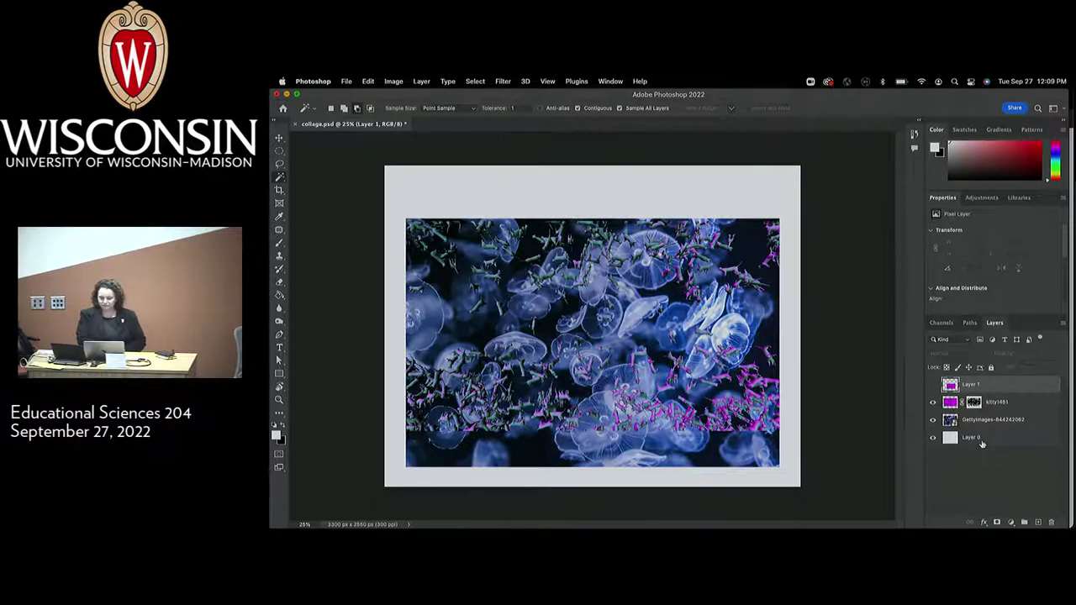
# Hide the masked kitty layer, the GettyImages-844242062 layer and Layer 0, leaving Layer 0 selected.
pyautogui.click(933, 402)
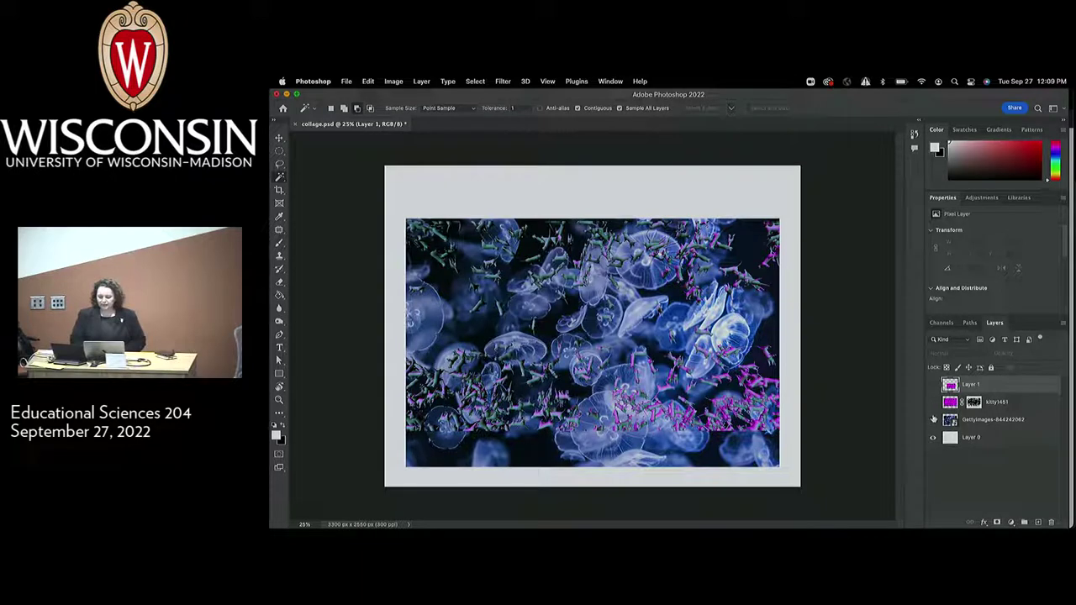
pyautogui.click(932, 420)
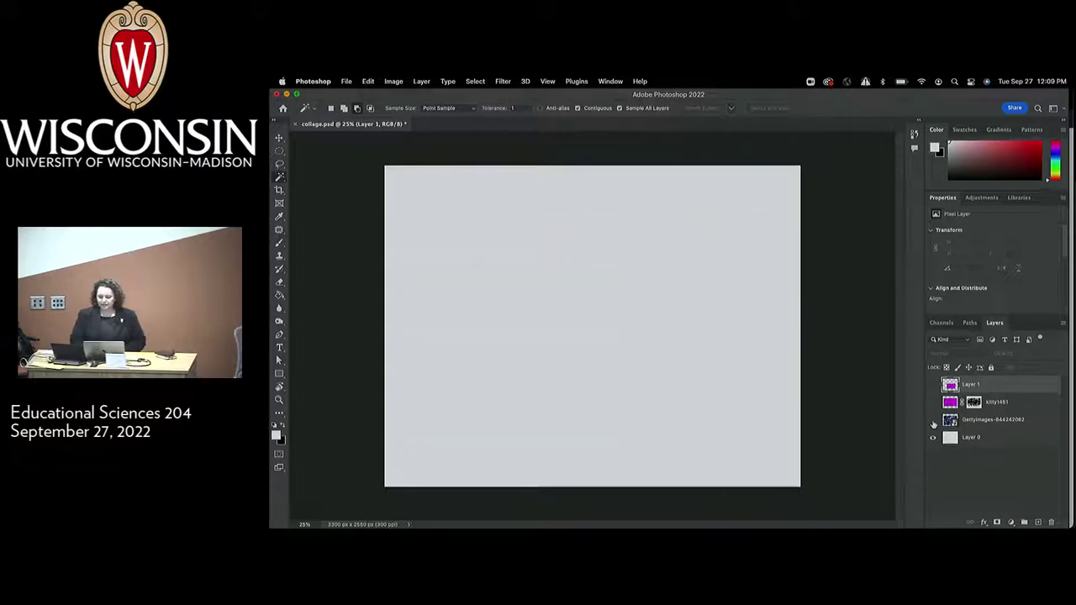
pyautogui.rightClick(980, 440)
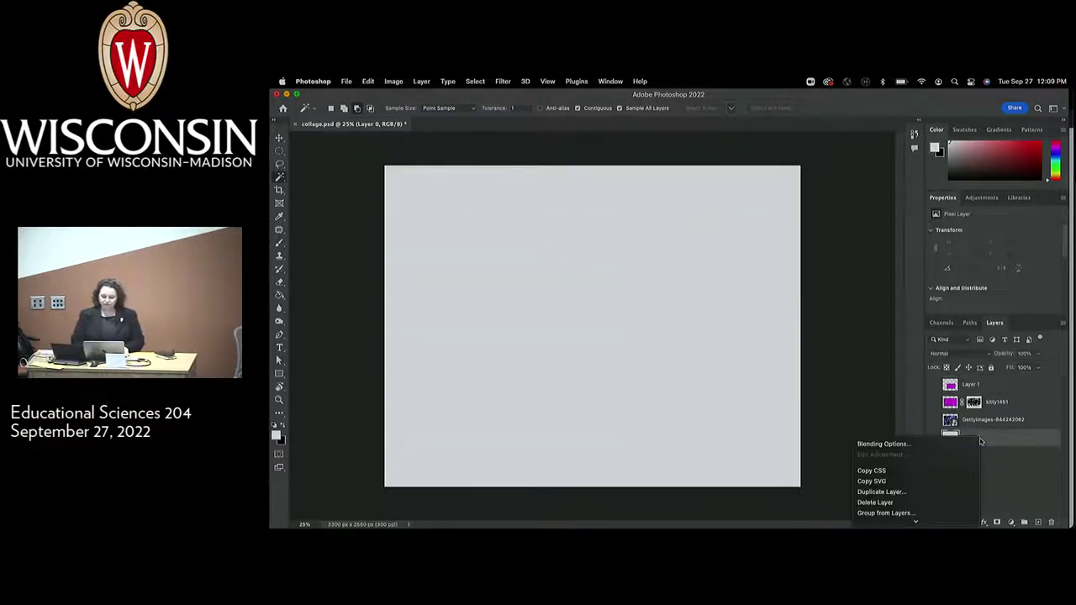
pyautogui.click(1036, 466)
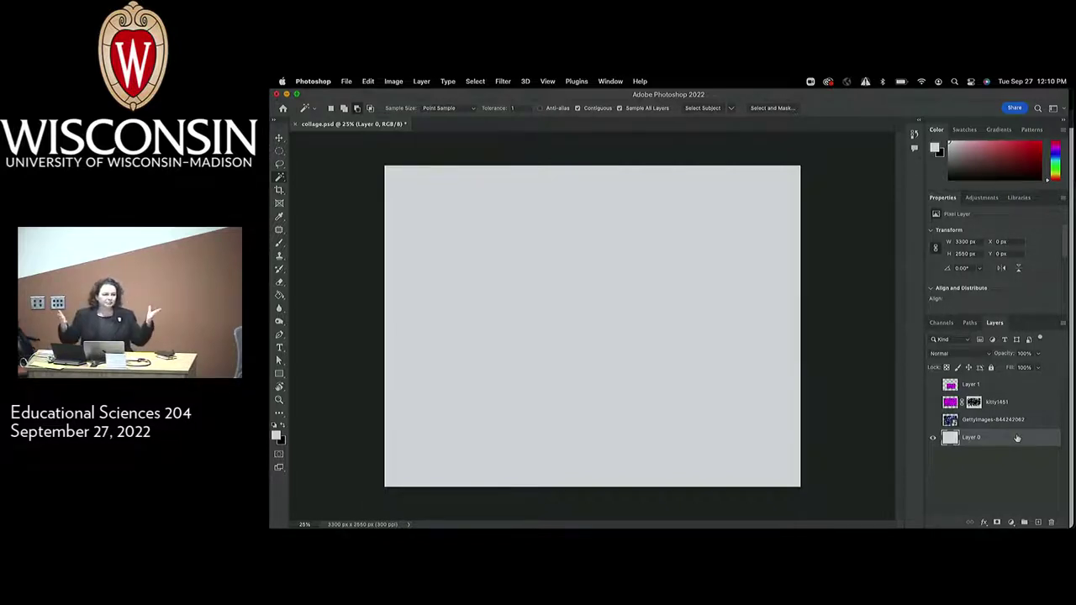
pyautogui.click(934, 441)
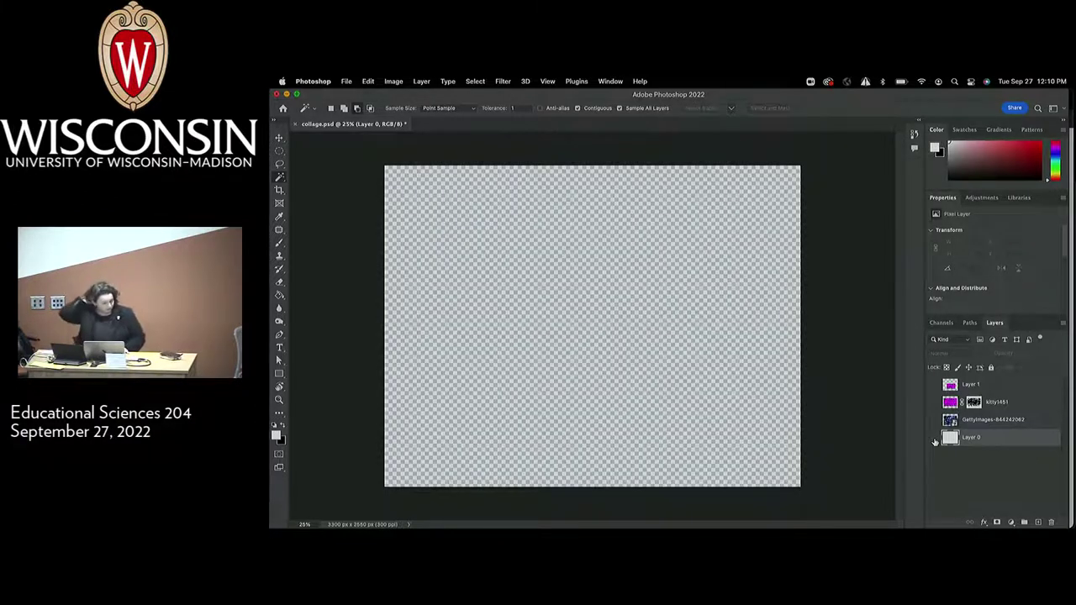
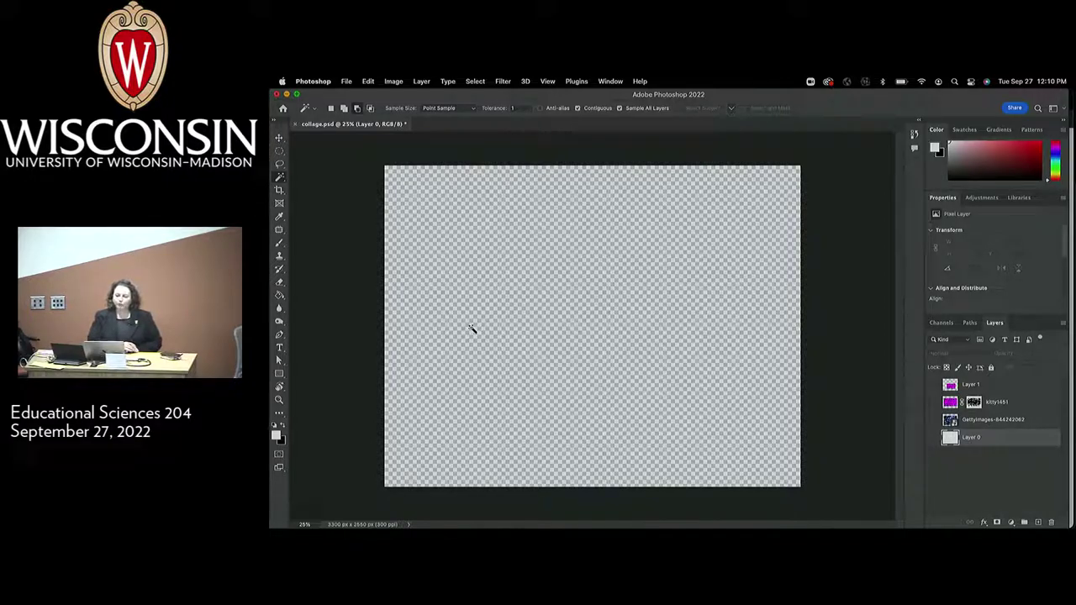
# Show the GettyImages-844242062 layer and Layer 0 again, and select the GettyImages-844242062 layer.
pyautogui.click(932, 420)
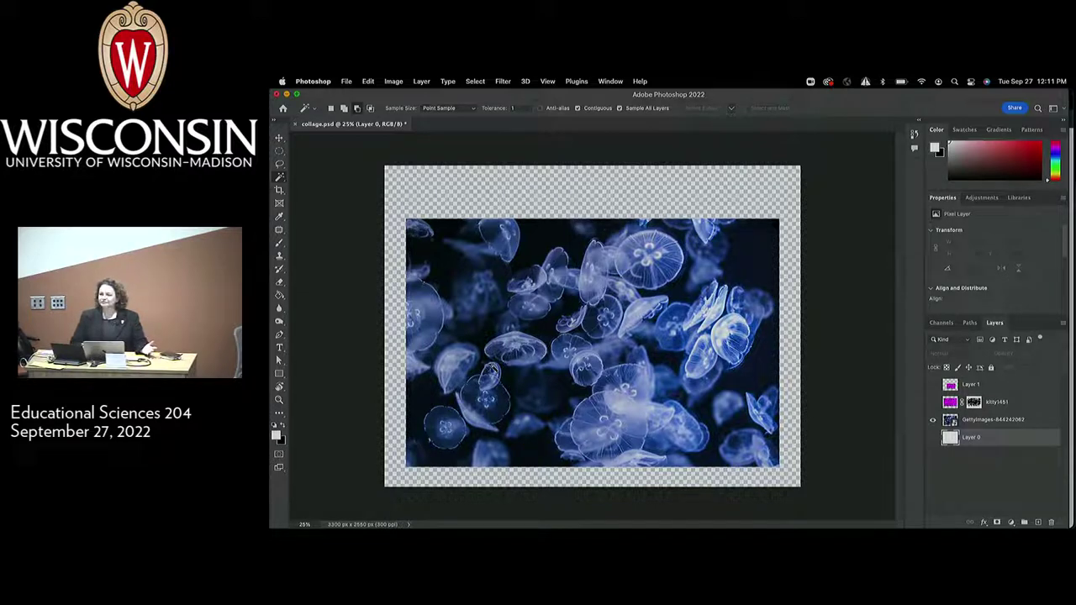
pyautogui.click(932, 438)
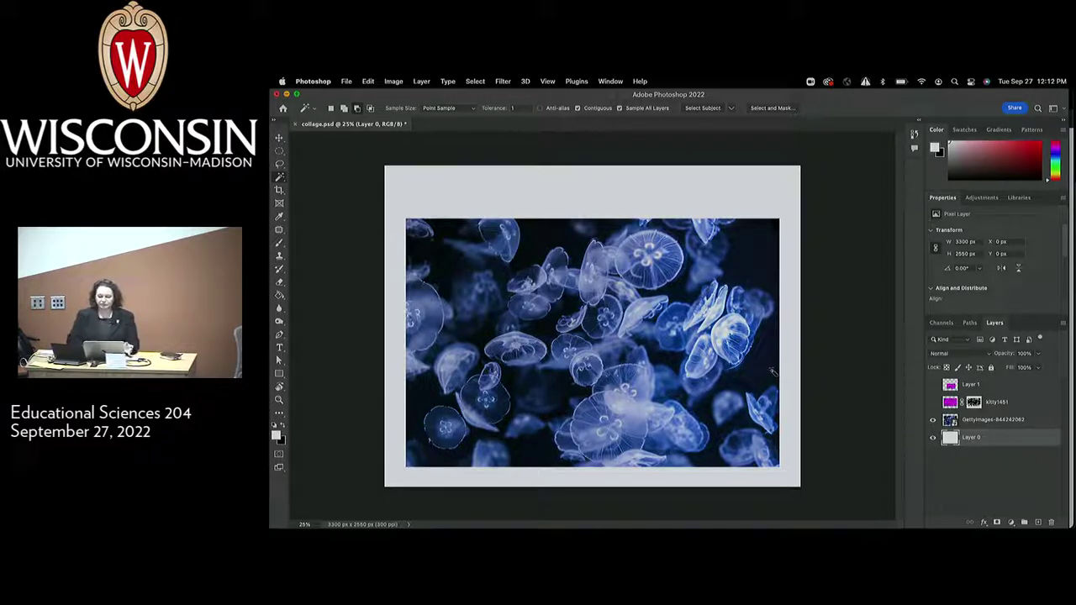
pyautogui.click(989, 422)
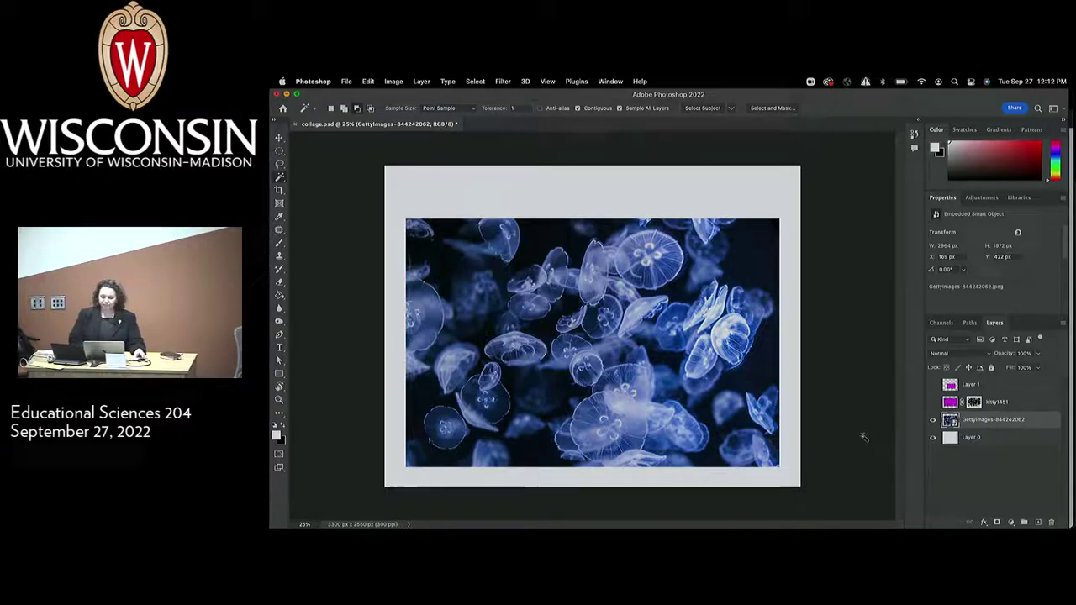
# Reposition the hidden Layer 1 on the canvas with the Move tool.
pyautogui.click(996, 386)
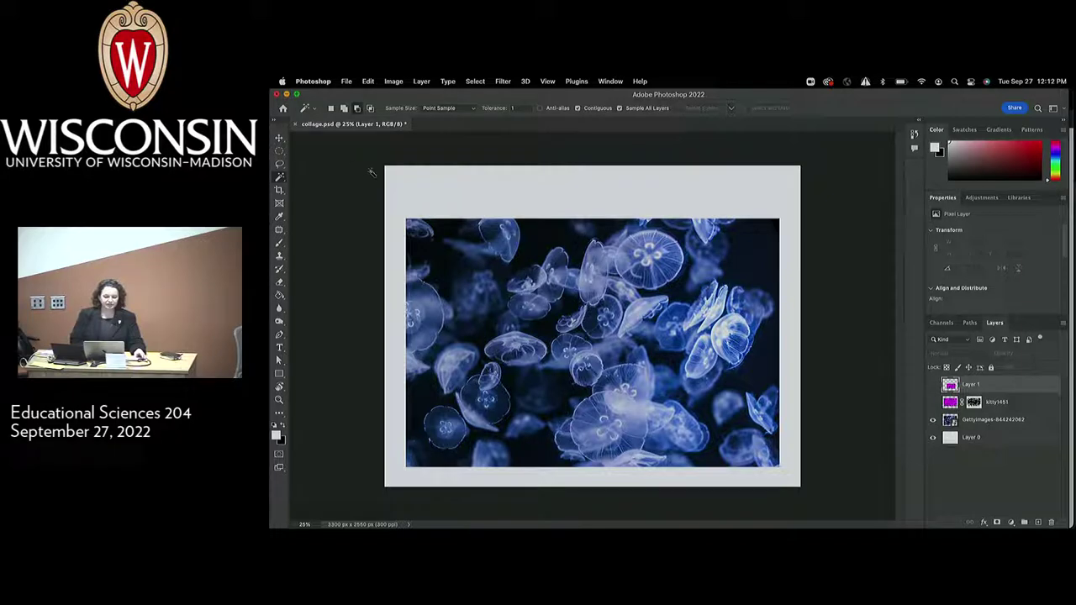
pyautogui.click(279, 137)
pyautogui.moveTo(486, 302); pyautogui.dragTo(482, 371)
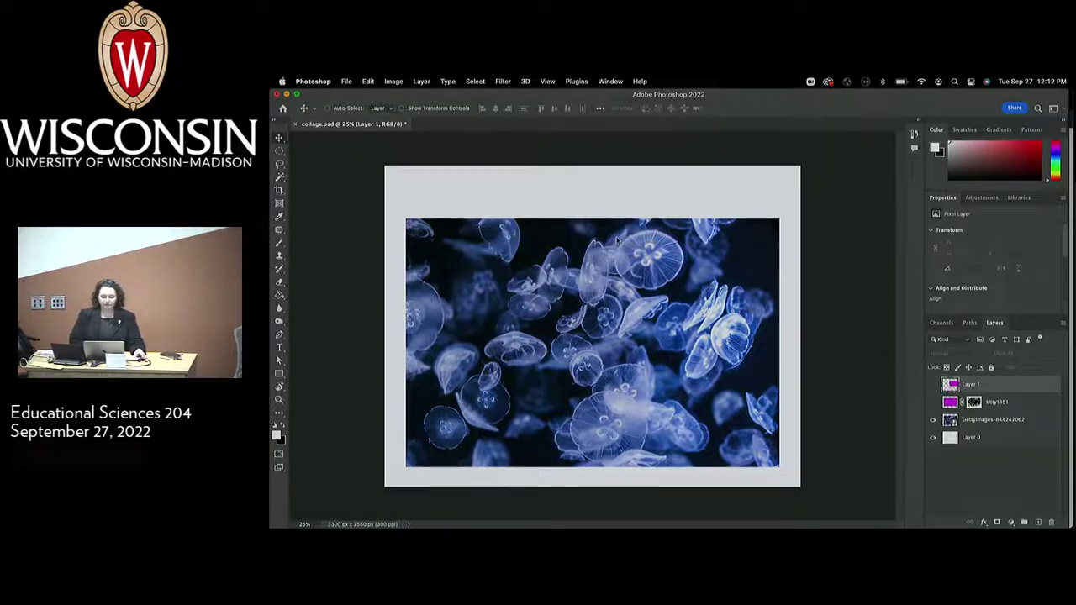
pyautogui.moveTo(521, 253); pyautogui.dragTo(502, 271)
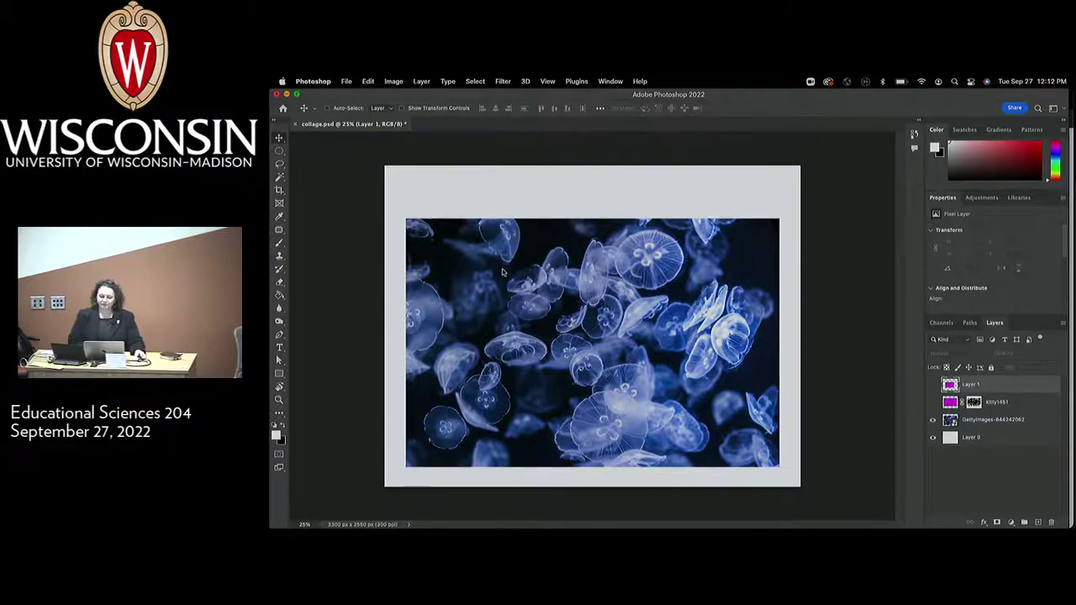
# Turn on transform controls and stretch the GettyImages-844242062 layer to cover the whole canvas, about 170% wide and 181% high.
pyautogui.click(995, 423)
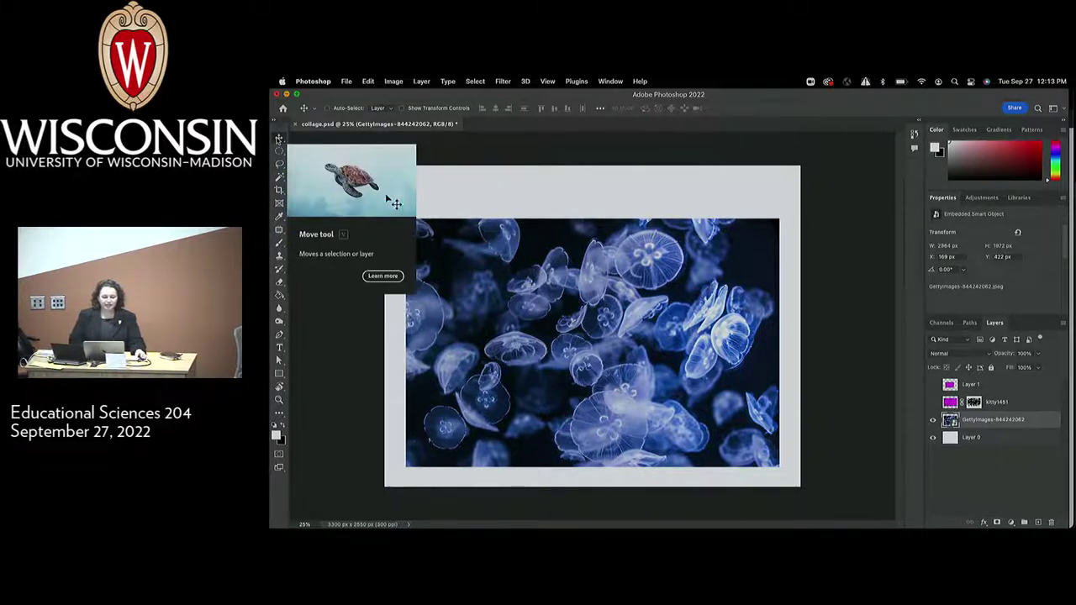
pyautogui.click(402, 108)
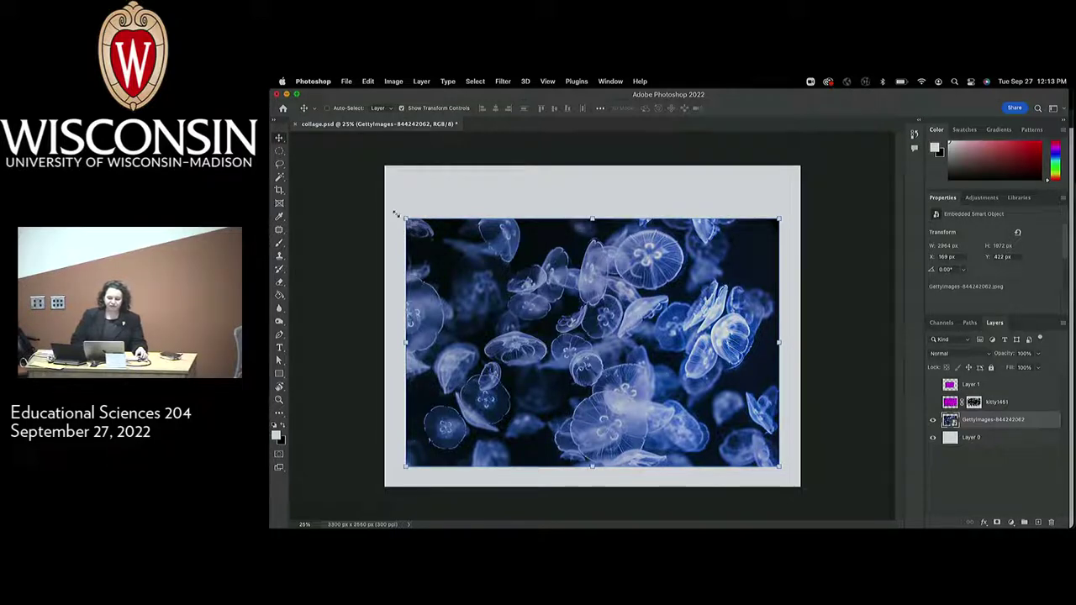
pyautogui.moveTo(385, 200); pyautogui.dragTo(324, 162)
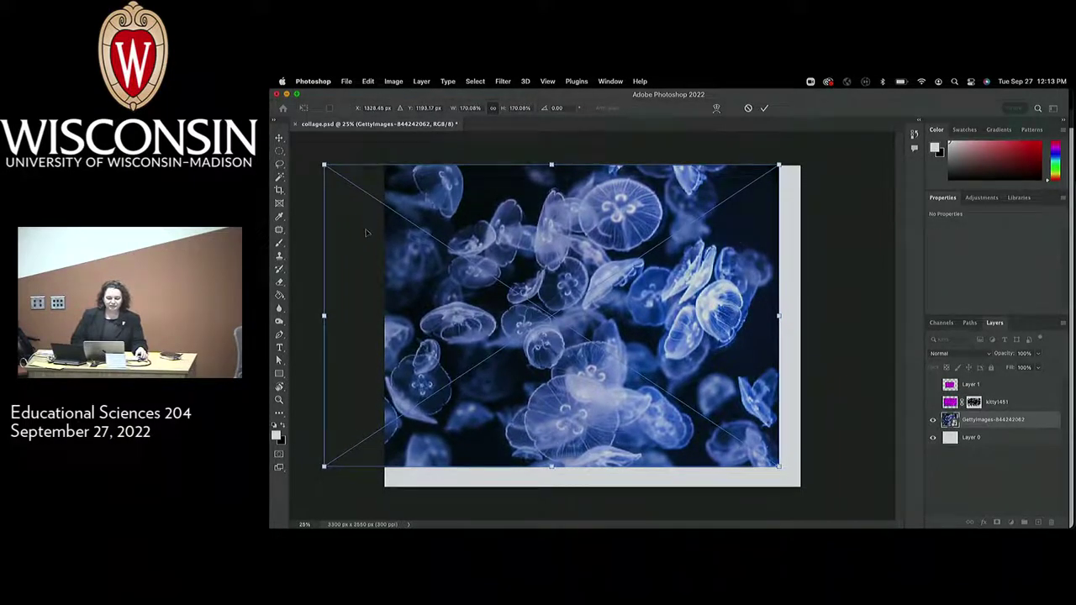
pyautogui.moveTo(361, 231); pyautogui.dragTo(402, 233)
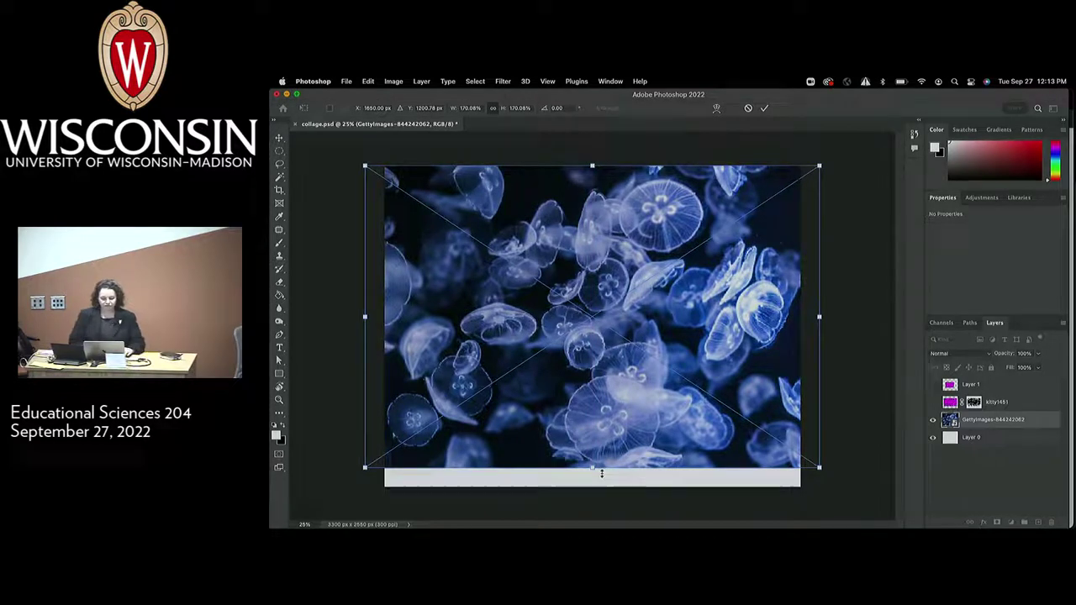
pyautogui.moveTo(592, 468); pyautogui.dragTo(592, 488)
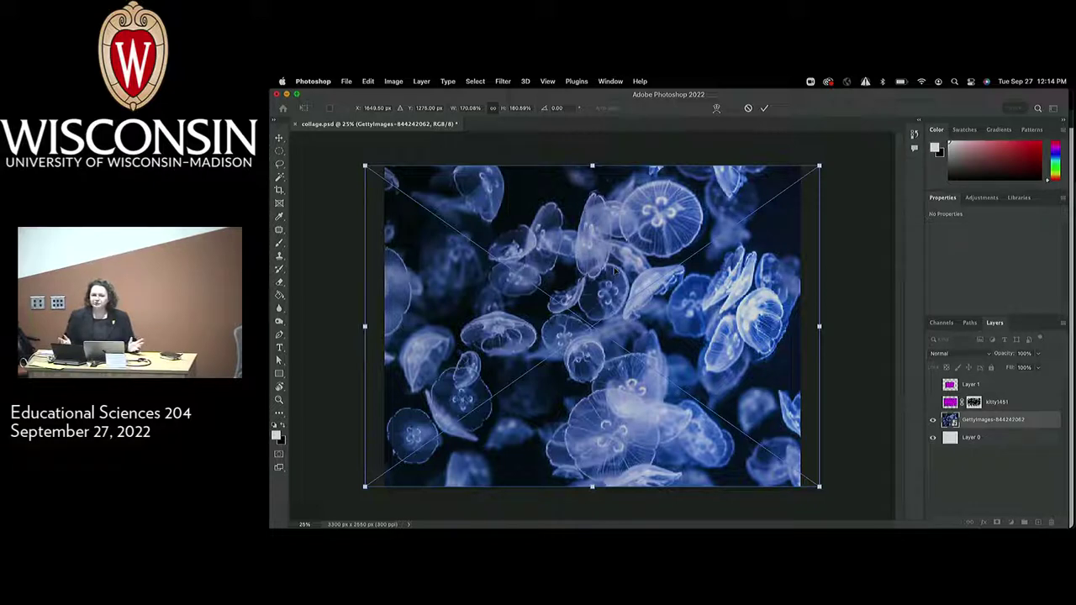
pyautogui.click(765, 110)
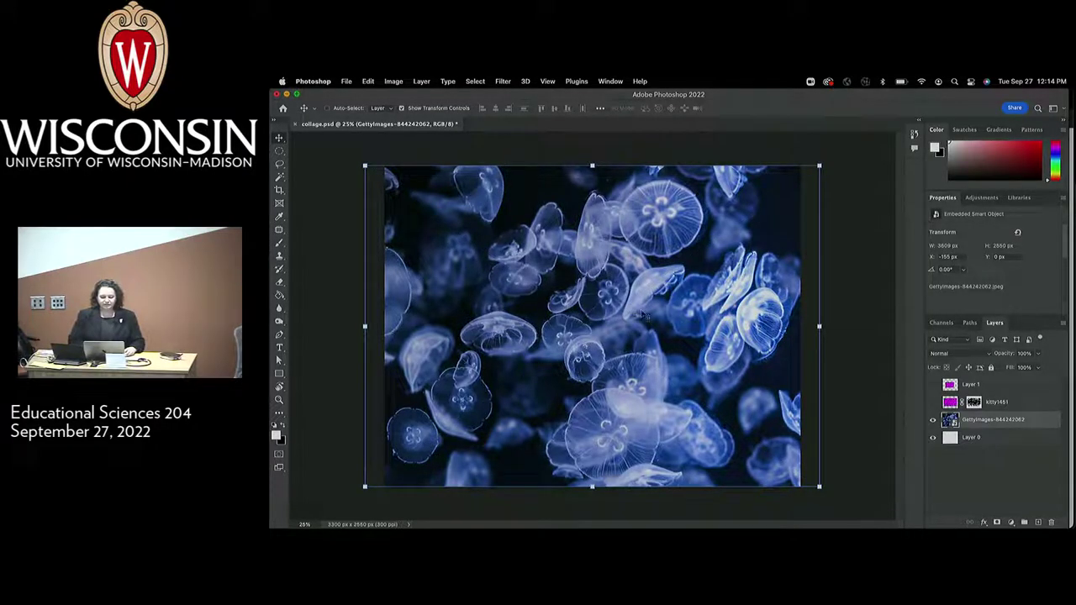
# Try shifting the jellyfish layer sideways, squashing it and stretching it freely to about 176% wide and 178% high.
pyautogui.click(820, 165)
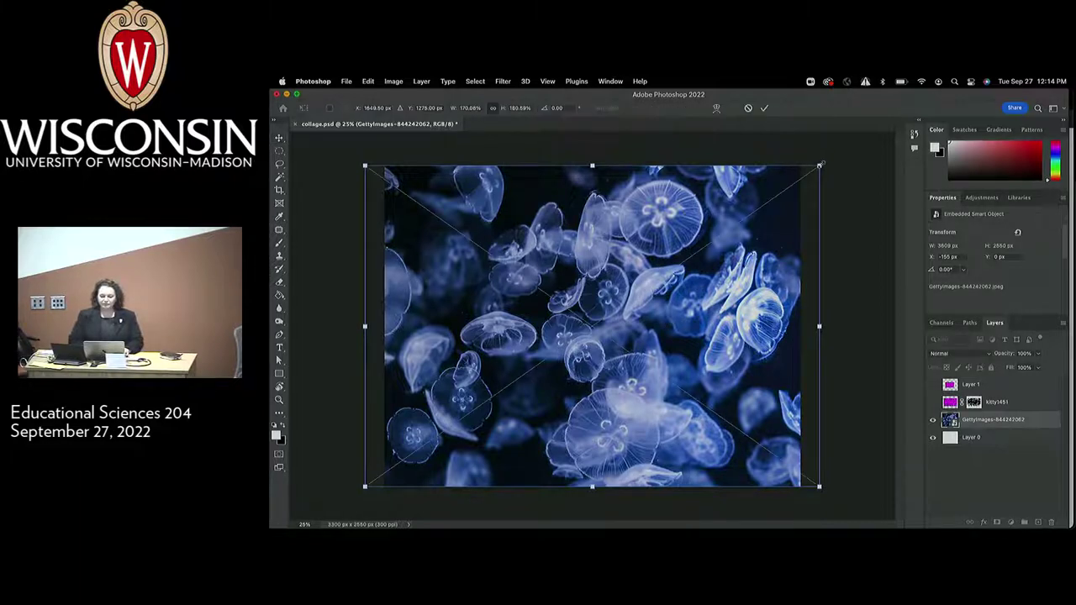
pyautogui.moveTo(820, 165); pyautogui.dragTo(787, 188)
pyautogui.moveTo(575, 190); pyautogui.dragTo(576, 164)
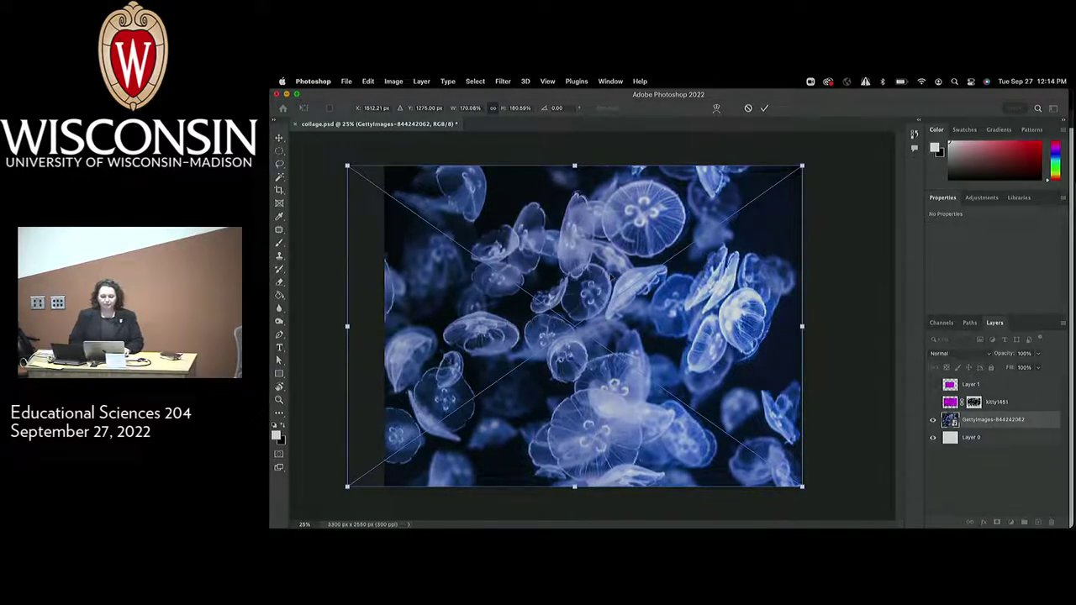
pyautogui.moveTo(802, 166); pyautogui.dragTo(800, 369)
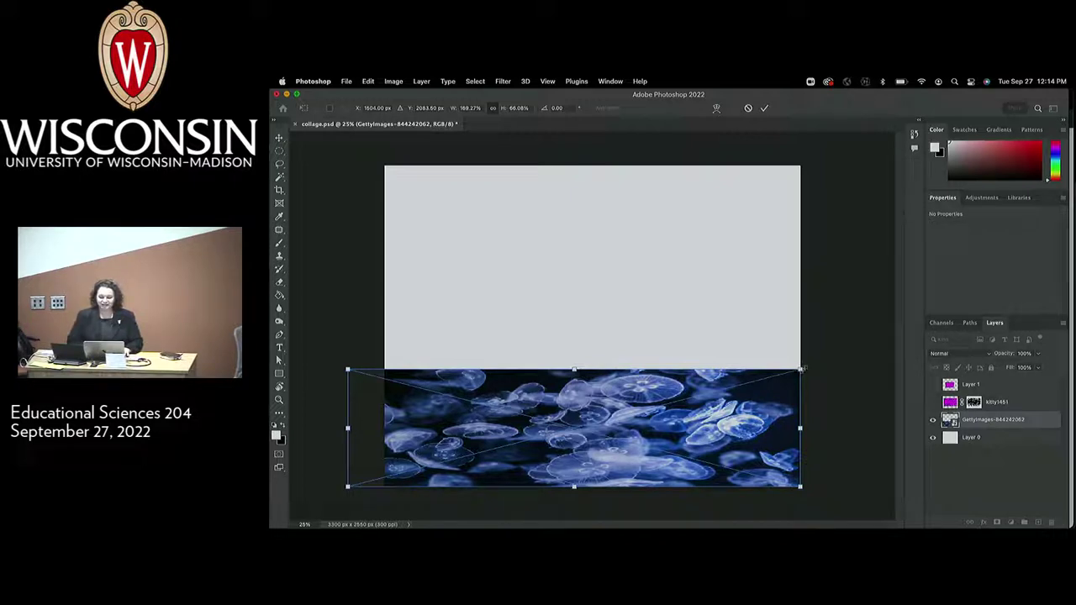
pyautogui.moveTo(803, 367); pyautogui.dragTo(820, 170)
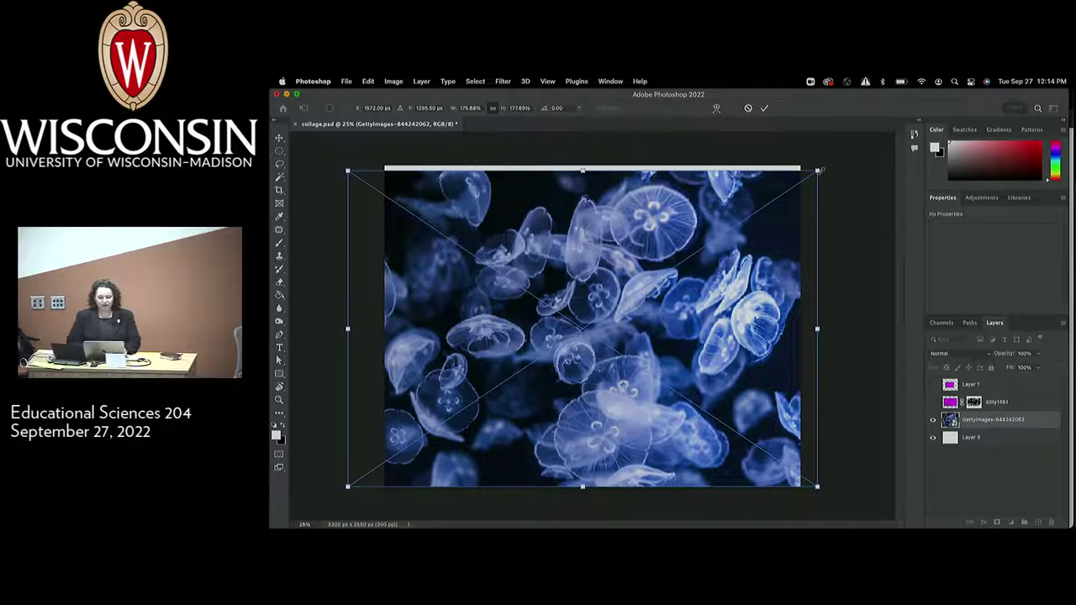
pyautogui.press('Return')
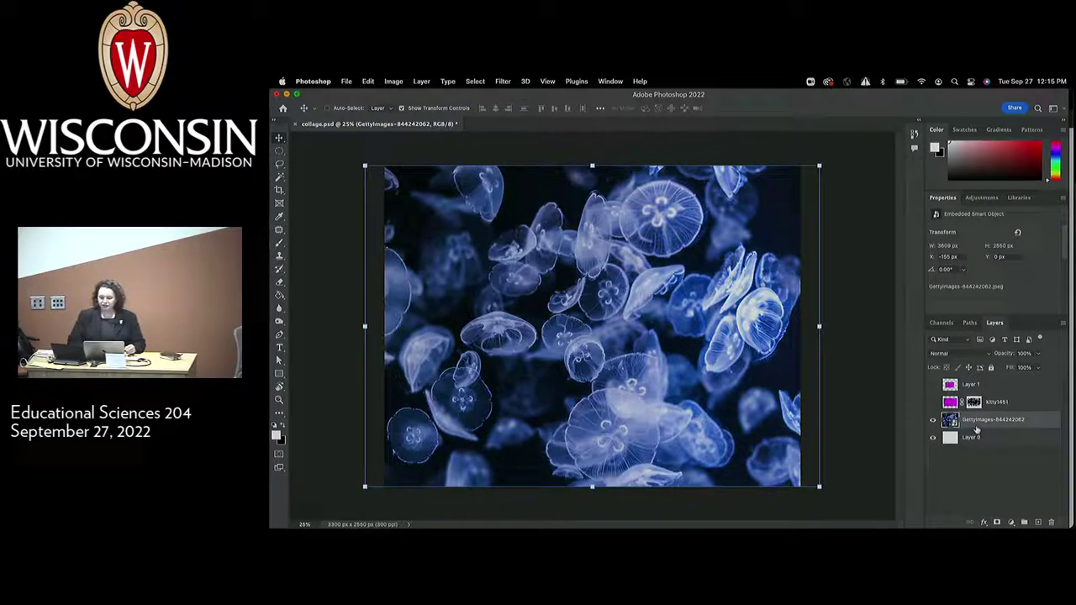
# Show the kitty1451 layer and select the hidden Layer 1.
pyautogui.click(933, 403)
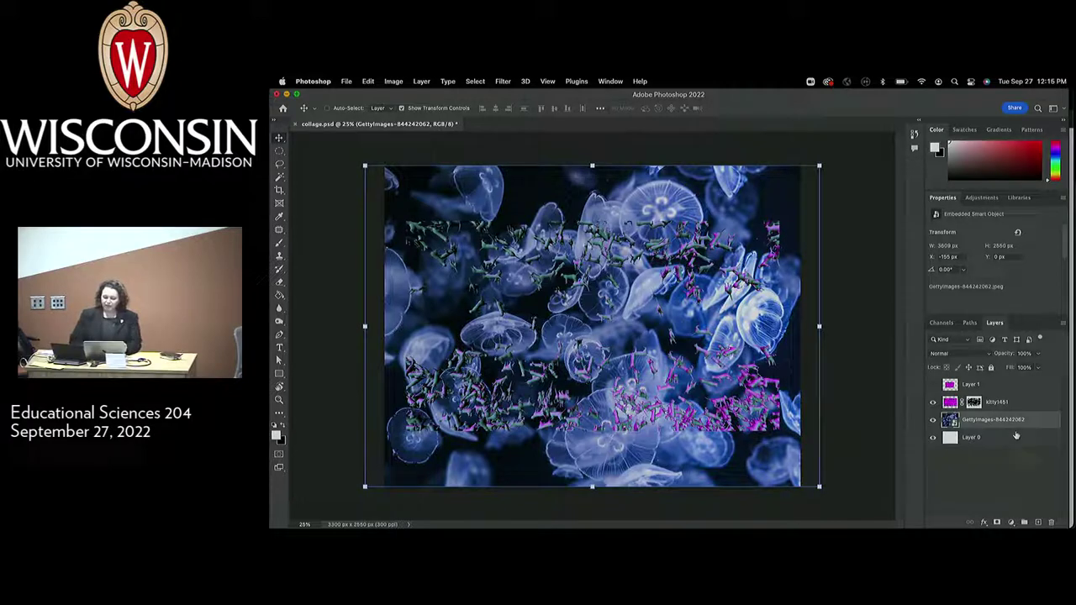
pyautogui.click(976, 385)
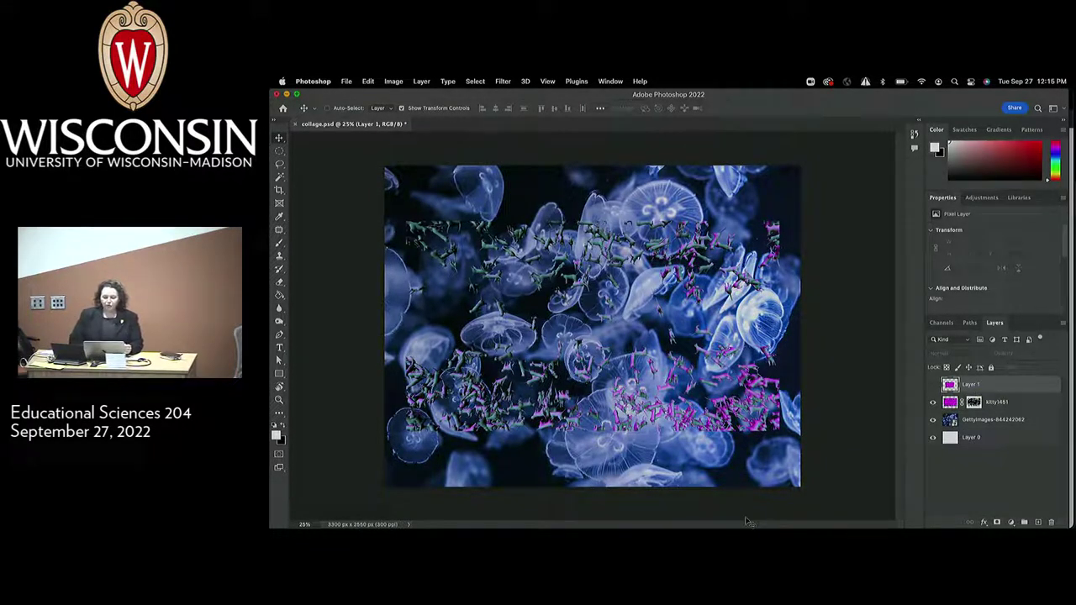
# Switch to Finder and open horseshoe.tif from the collage demo folder with Adobe Photoshop 2022.
pyautogui.moveTo(619, 523)
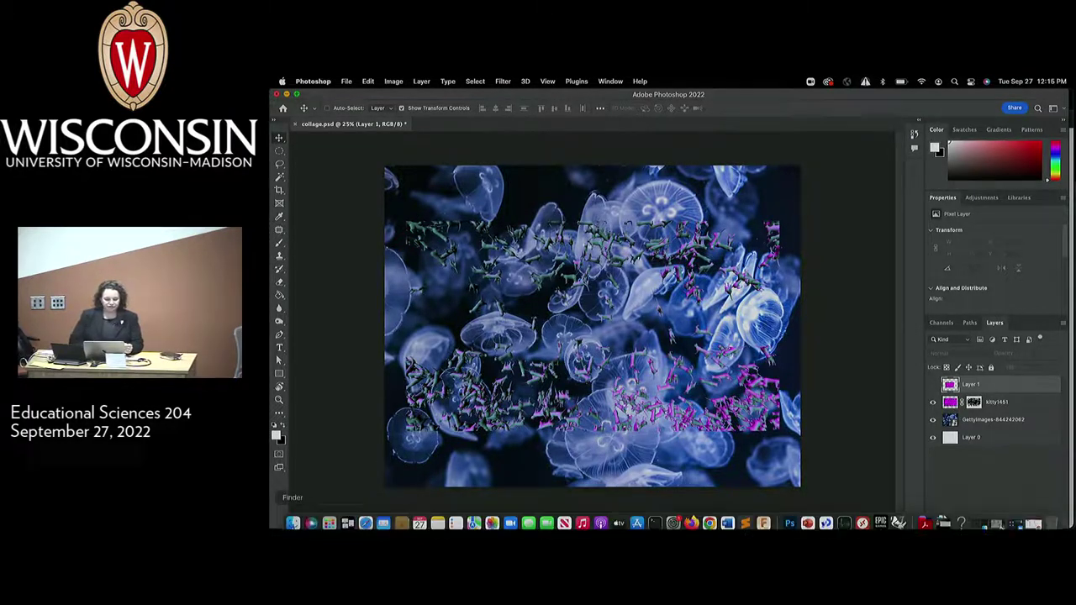
pyautogui.click(292, 517)
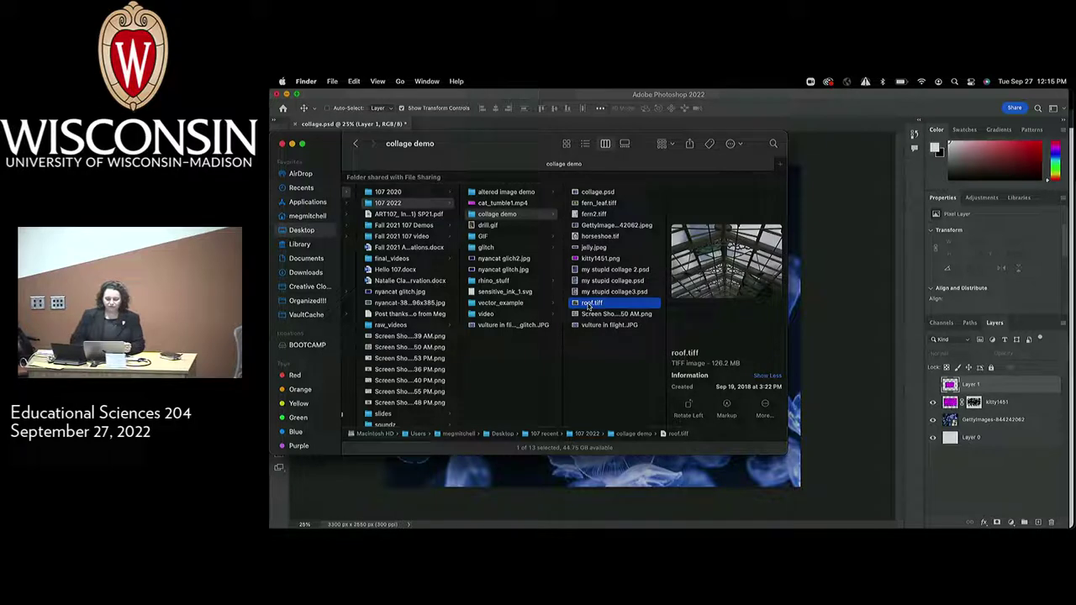
pyautogui.click(587, 238)
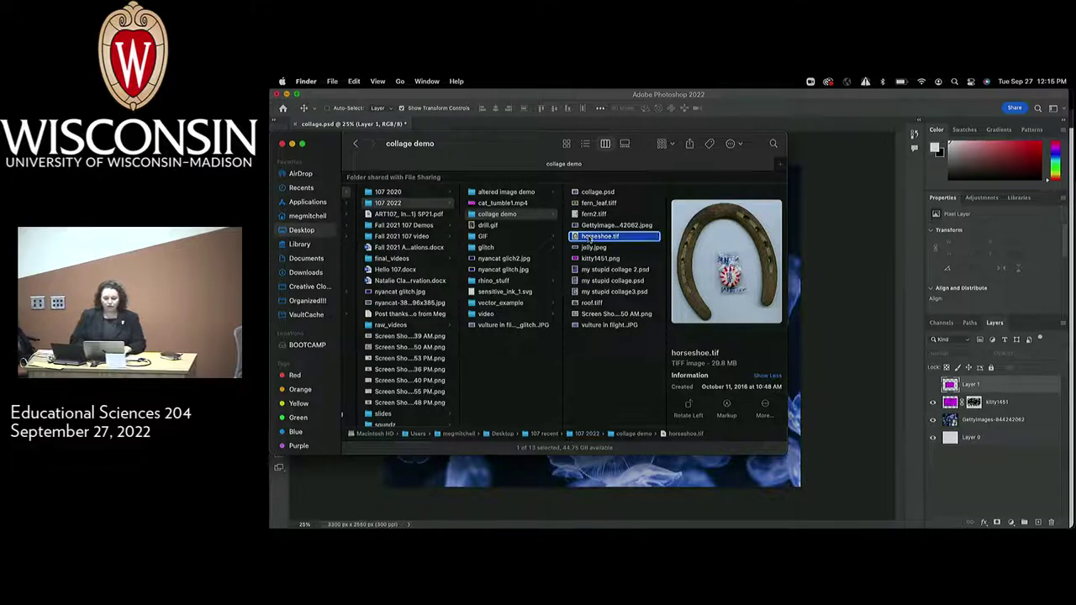
pyautogui.rightClick(591, 236)
pyautogui.moveTo(614, 253)
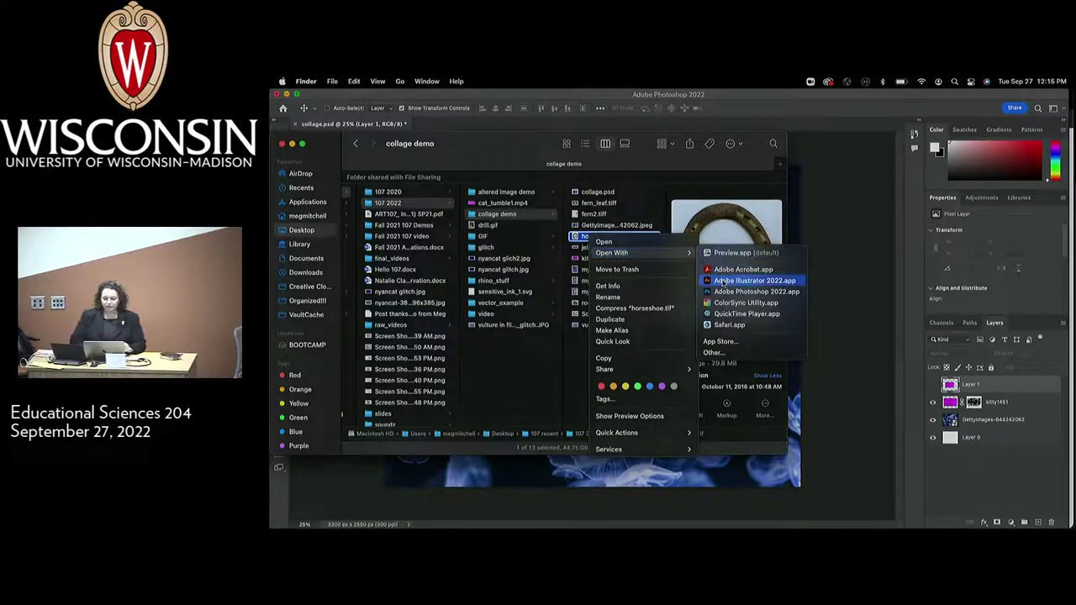
pyautogui.click(724, 292)
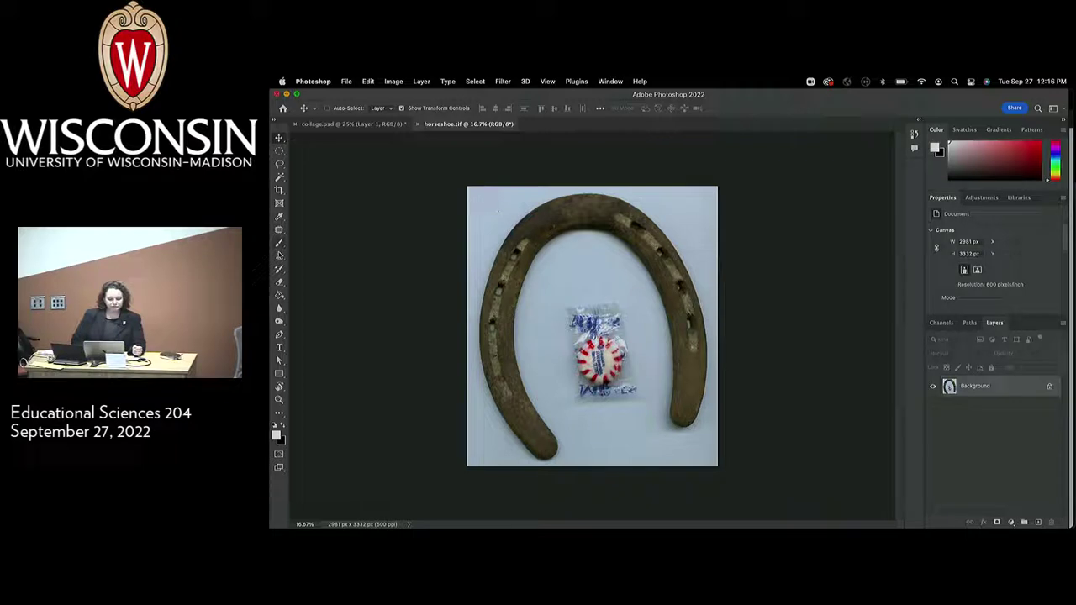
# Choose the Magic Wand tool, look at collage.psd for comparison and return to horseshoe.tif.
pyautogui.click(280, 177)
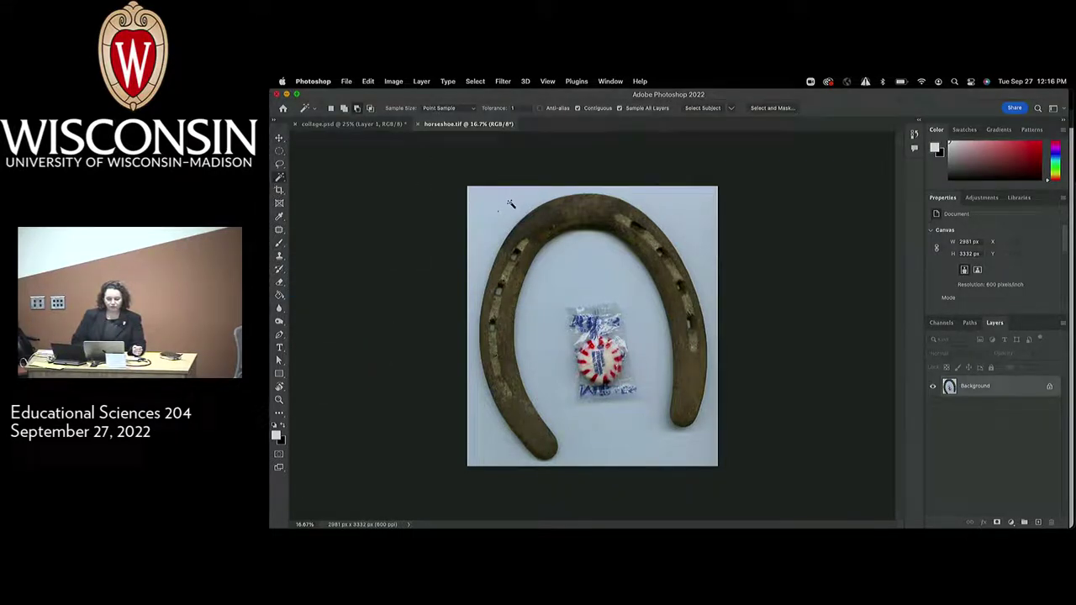
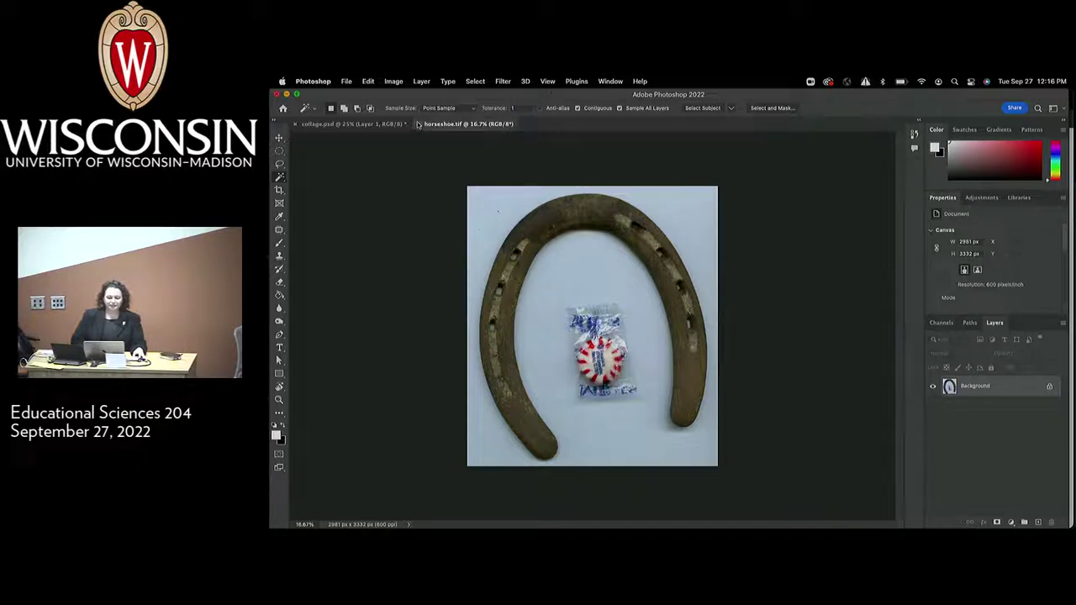
pyautogui.click(388, 124)
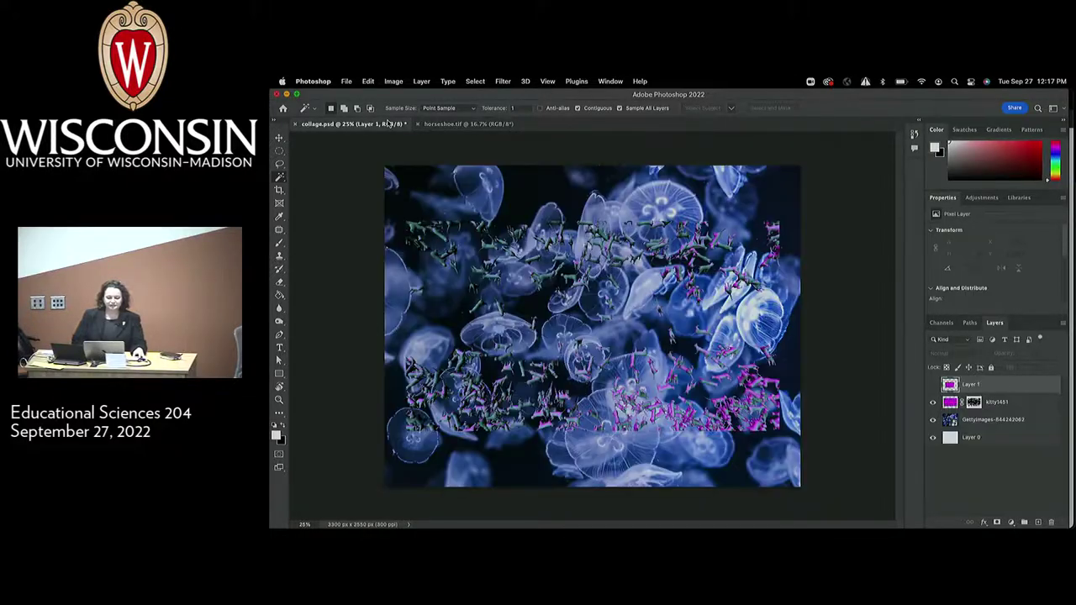
pyautogui.click(459, 125)
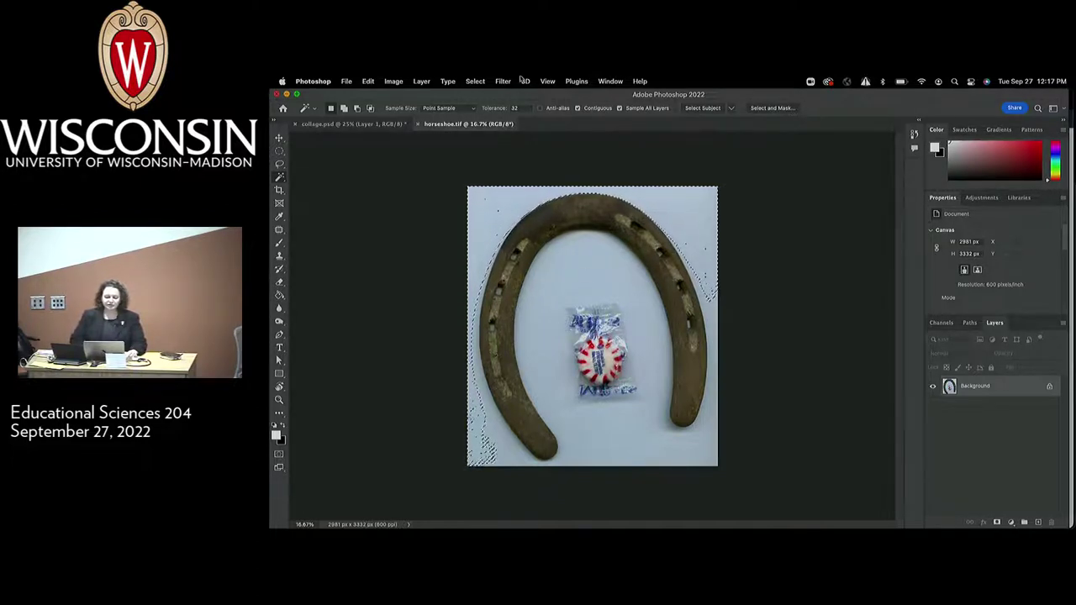
# Try selecting the background outside the horseshoe with a Magic Wand tolerance of 1.
pyautogui.click(525, 110)
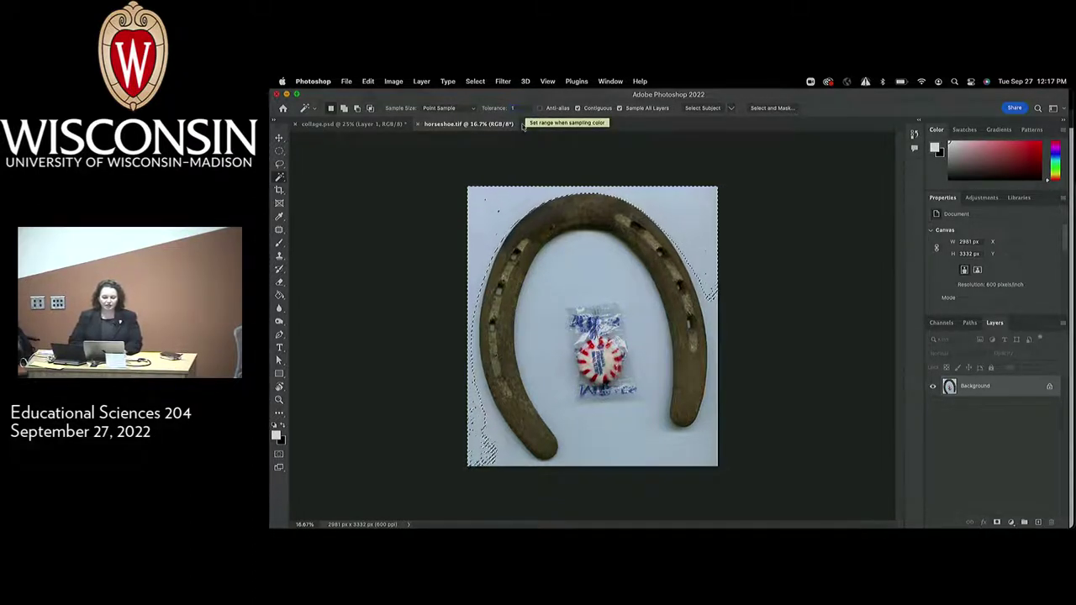
pyautogui.write('1')
pyautogui.click(509, 204)
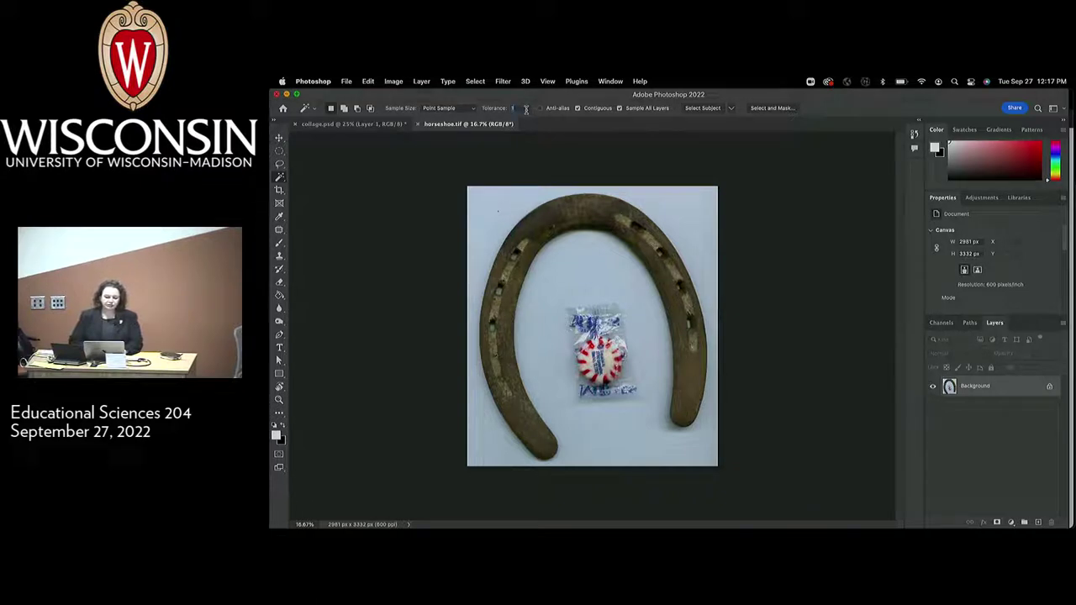
# Select the blue background inside and outside the horseshoe at tolerance 32, adding the shadowed areas along its edges.
pyautogui.click(629, 272)
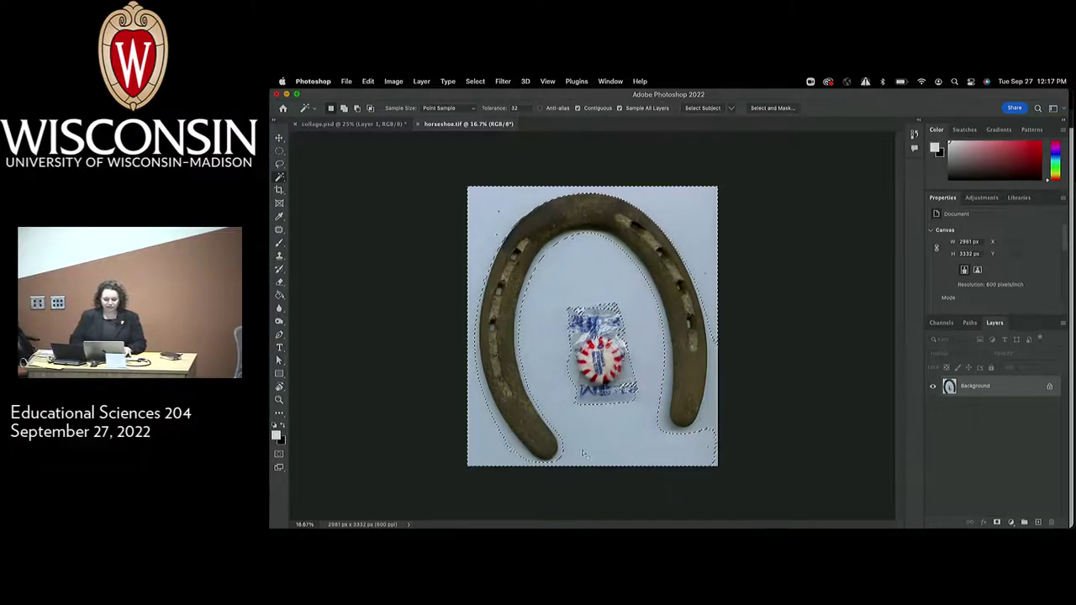
pyautogui.press('shift')
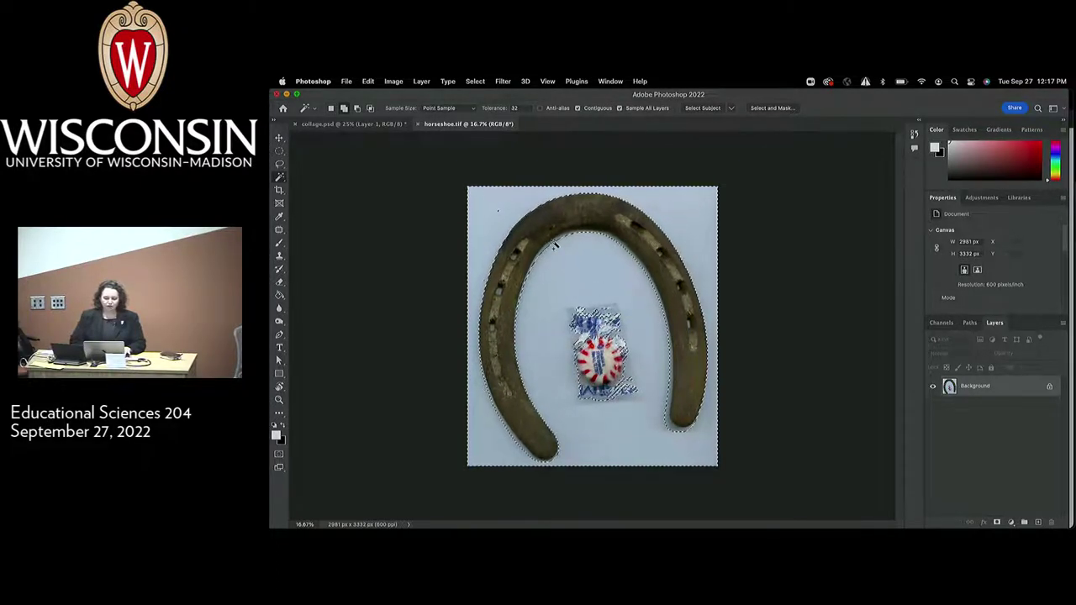
pyautogui.keyDown('shift'); pyautogui.click(555, 246); pyautogui.keyUp('shift')
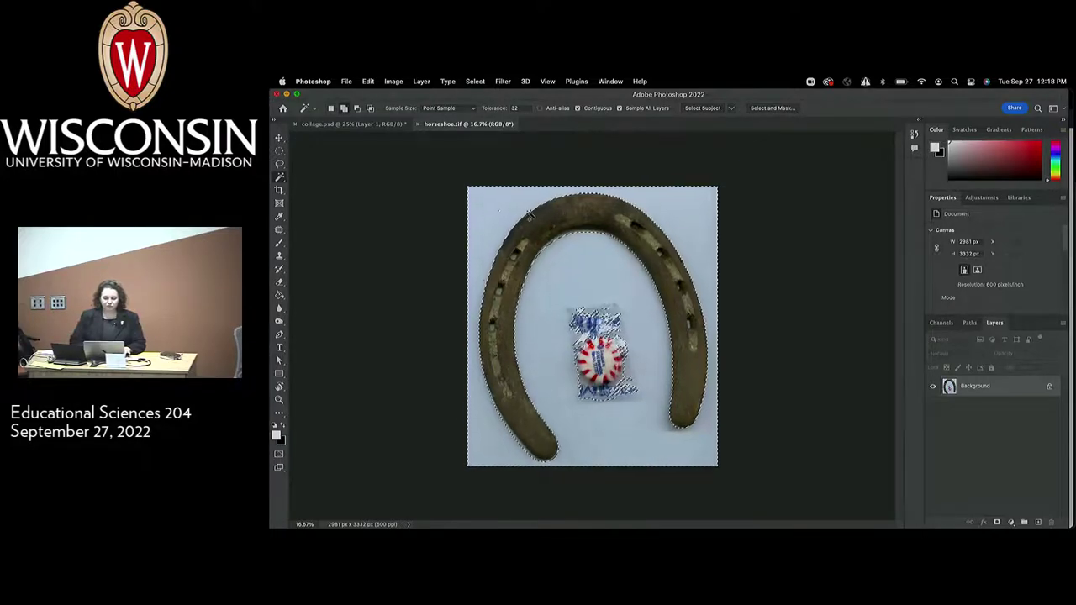
# Add the lowest nail hole in the horseshoe's left arm to the selection, refining it with a Magic Wand tolerance of 15.
pyautogui.scroll(5, 553, 249)
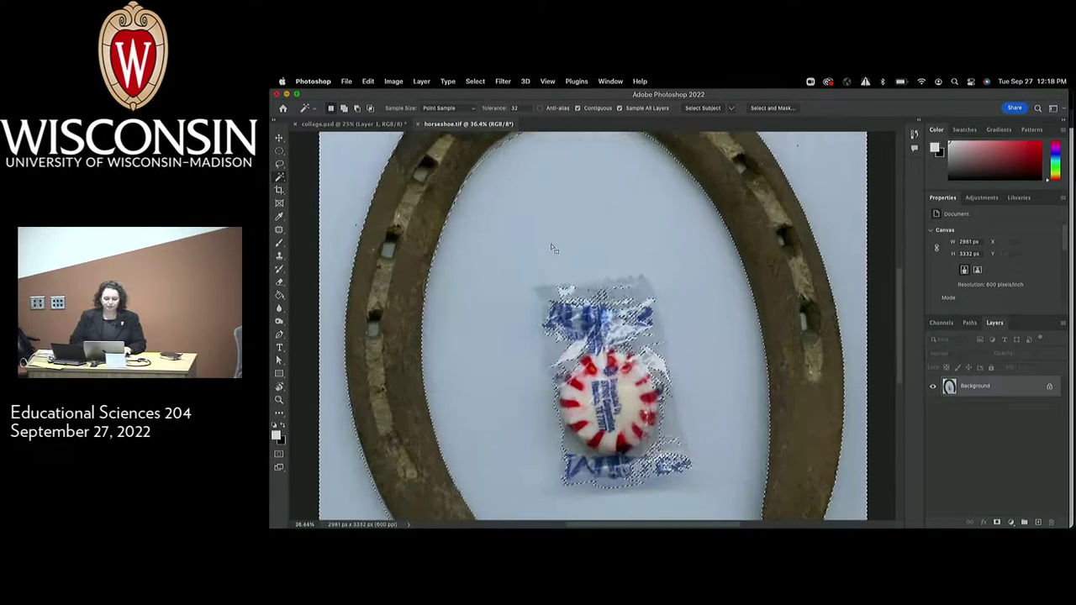
pyautogui.scroll(5, 554, 249)
pyautogui.scroll(-5, 554, 249)
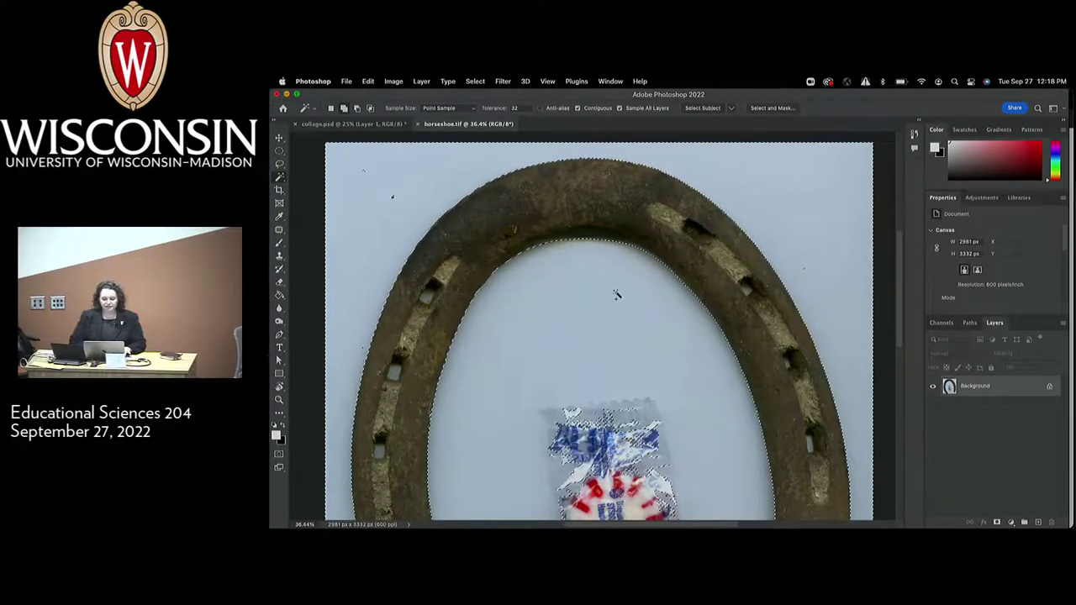
pyautogui.scroll(-10, 618, 297)
pyautogui.hscroll(5, 618, 297)
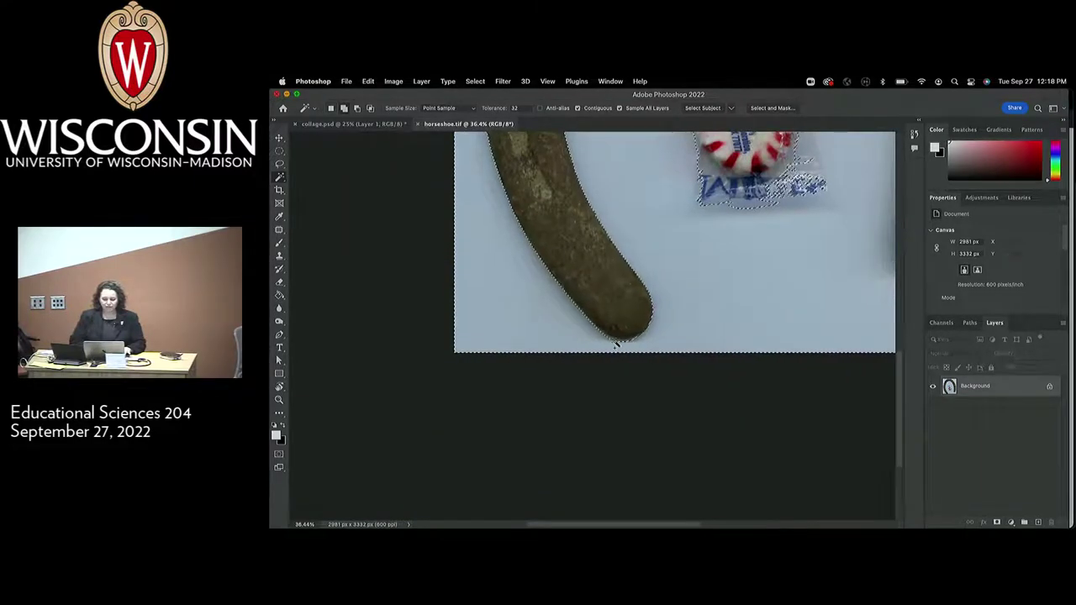
pyautogui.scroll(10, 616, 343)
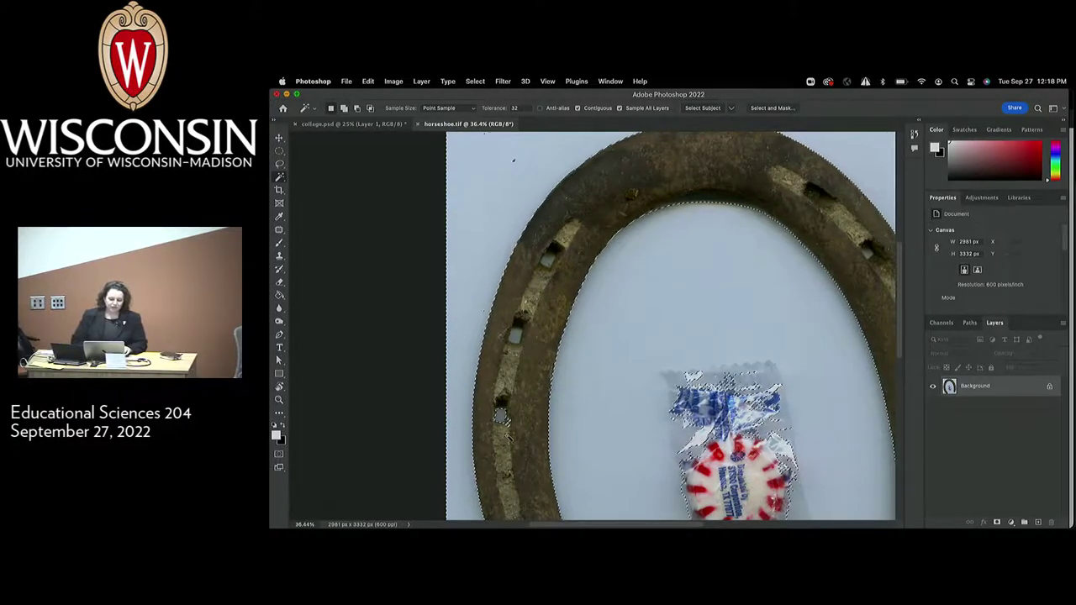
pyautogui.press('super+plus')
pyautogui.scroll(4, 508, 435)
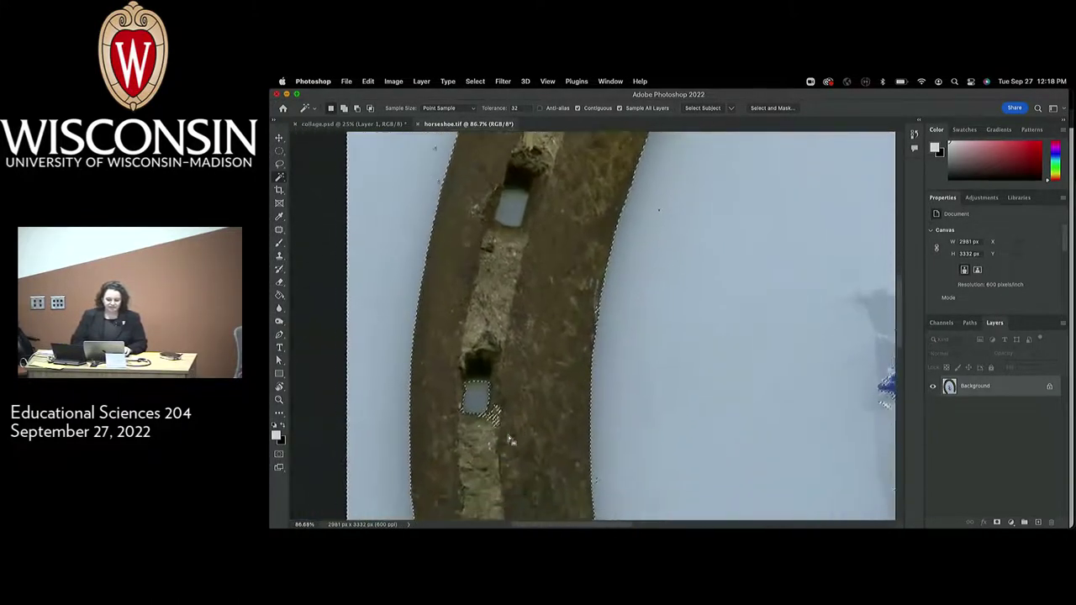
pyautogui.scroll(3, 508, 441)
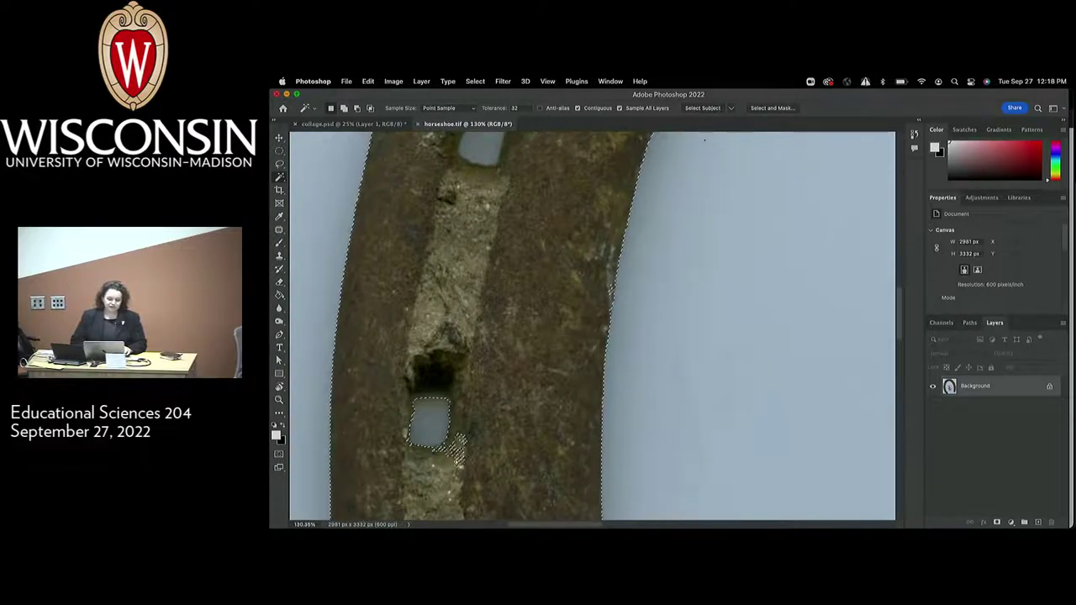
pyautogui.click(434, 410)
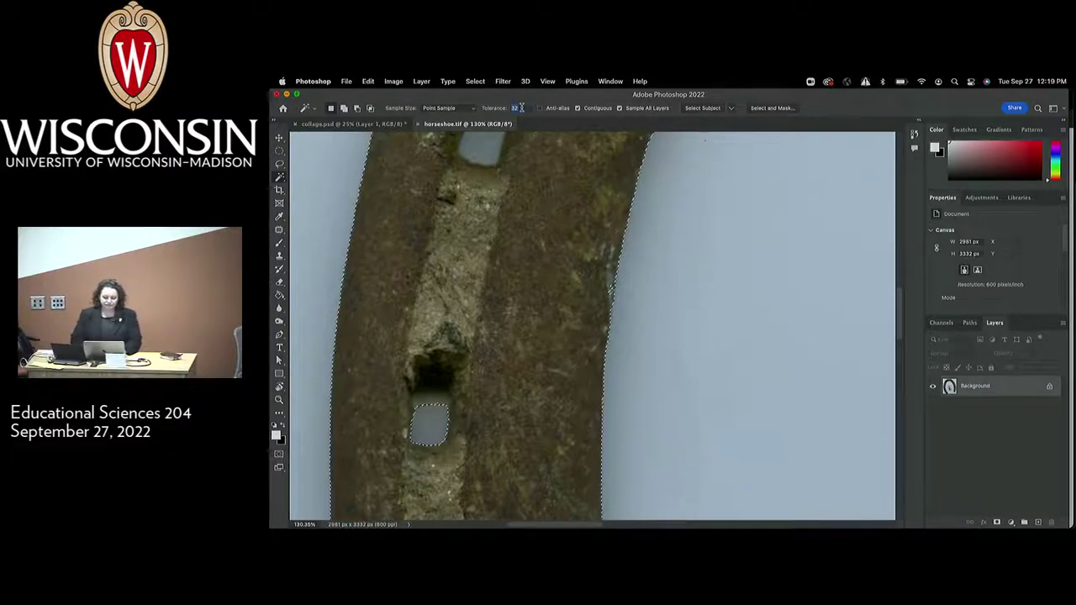
pyautogui.write('15')
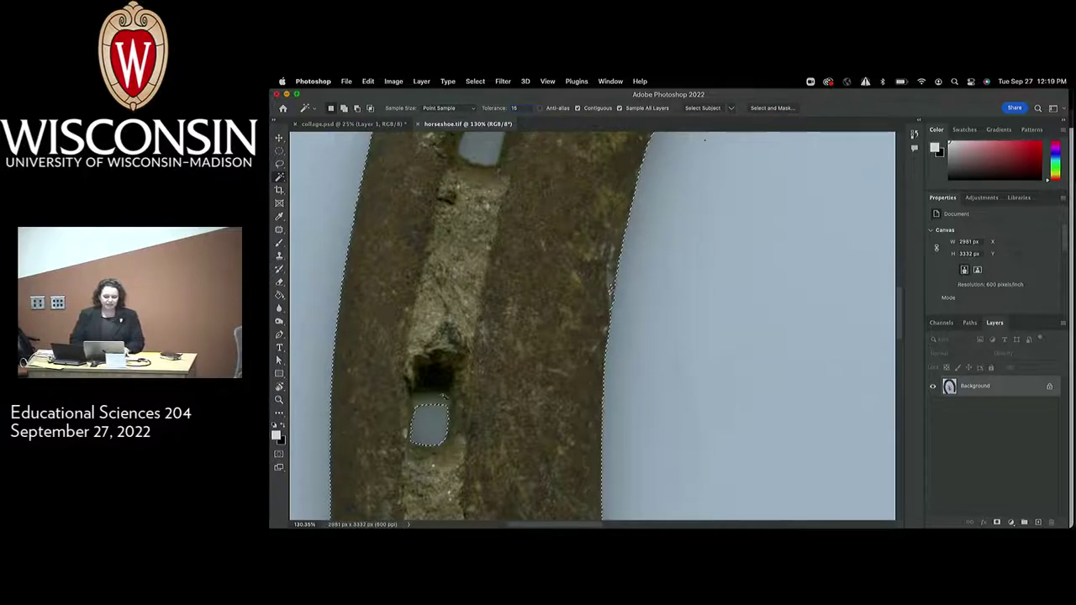
pyautogui.press('Return')
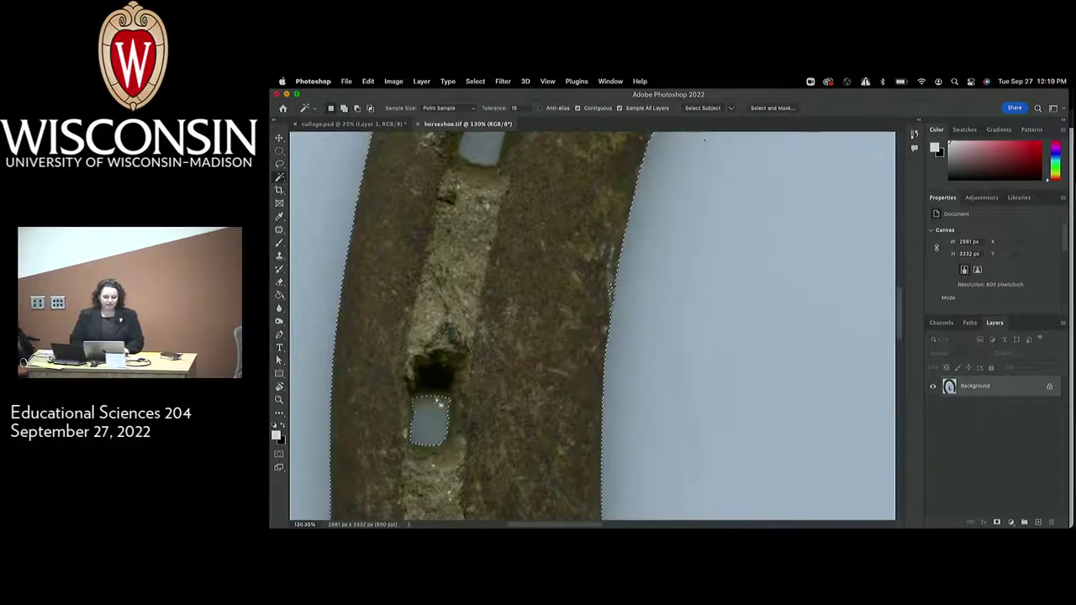
# Add the middle nail hole in the horseshoe's left arm to the selection, including its shaded upper edge.
pyautogui.press('super+equal')
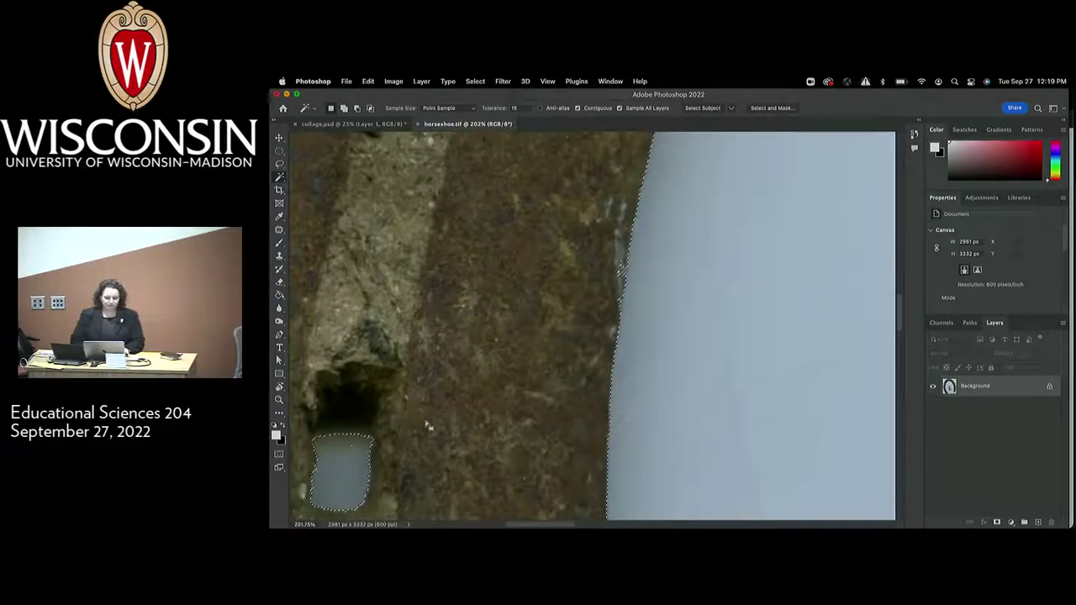
pyautogui.hscroll(-5, 373, 474)
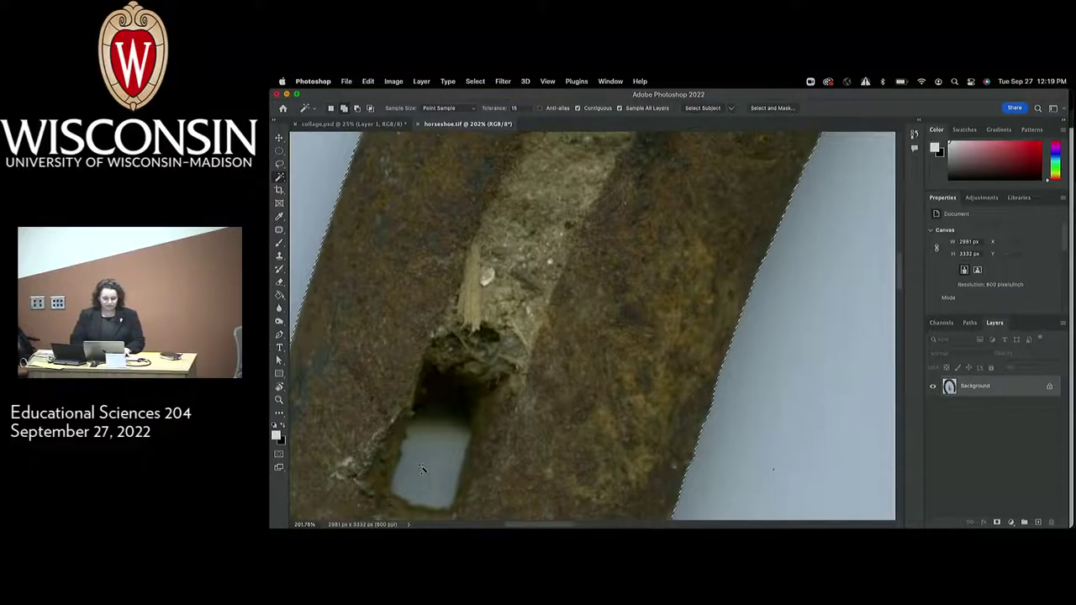
pyautogui.keyDown('shift'); pyautogui.click(423, 469); pyautogui.keyUp('shift')
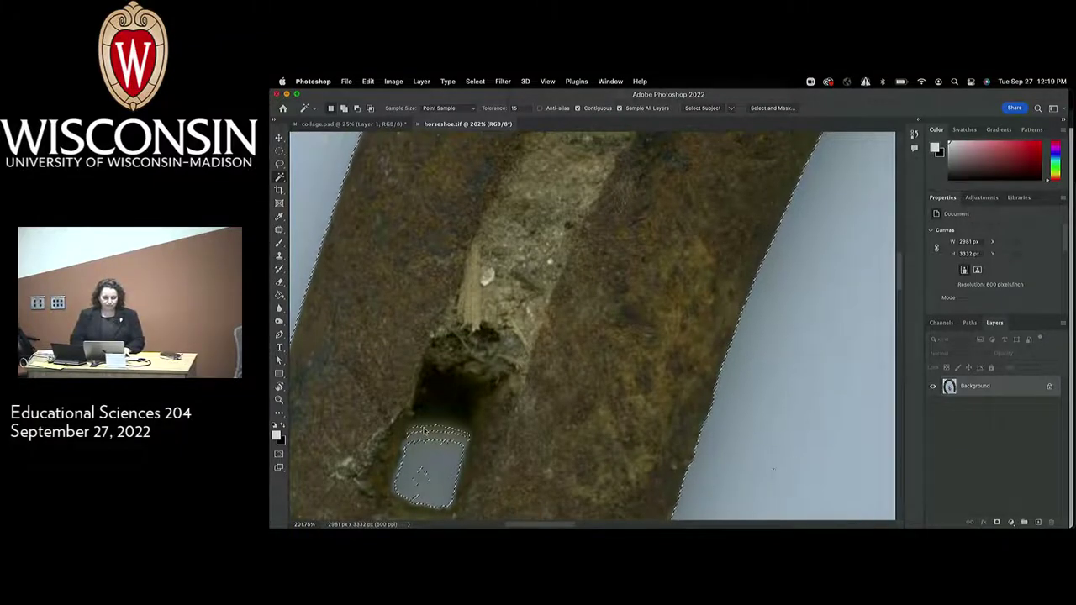
pyautogui.keyDown('shift'); pyautogui.click(433, 430); pyautogui.keyUp('shift')
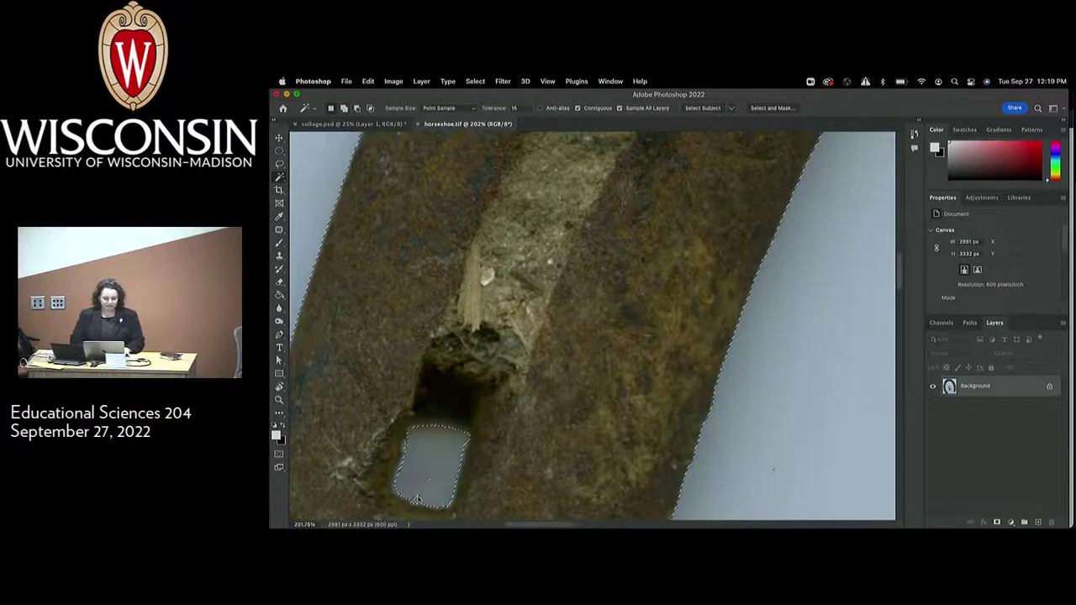
pyautogui.hscroll(3, 440, 465)
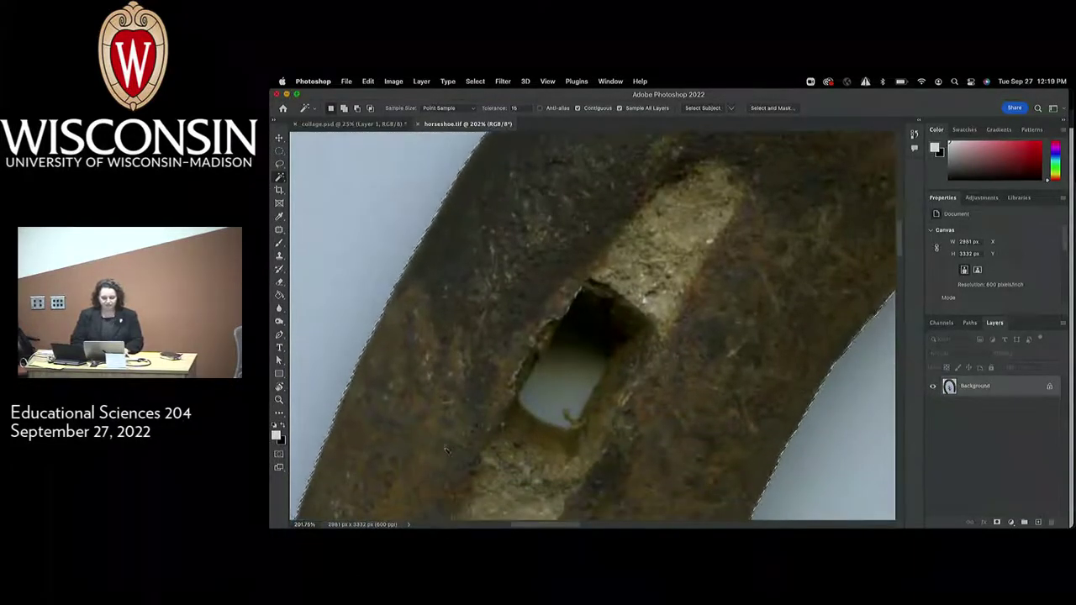
# Add the uppermost nail hole in the horseshoe's left arm to the selection, including its shaded upper part.
pyautogui.keyDown('shift'); pyautogui.click(547, 400); pyautogui.keyUp('shift')
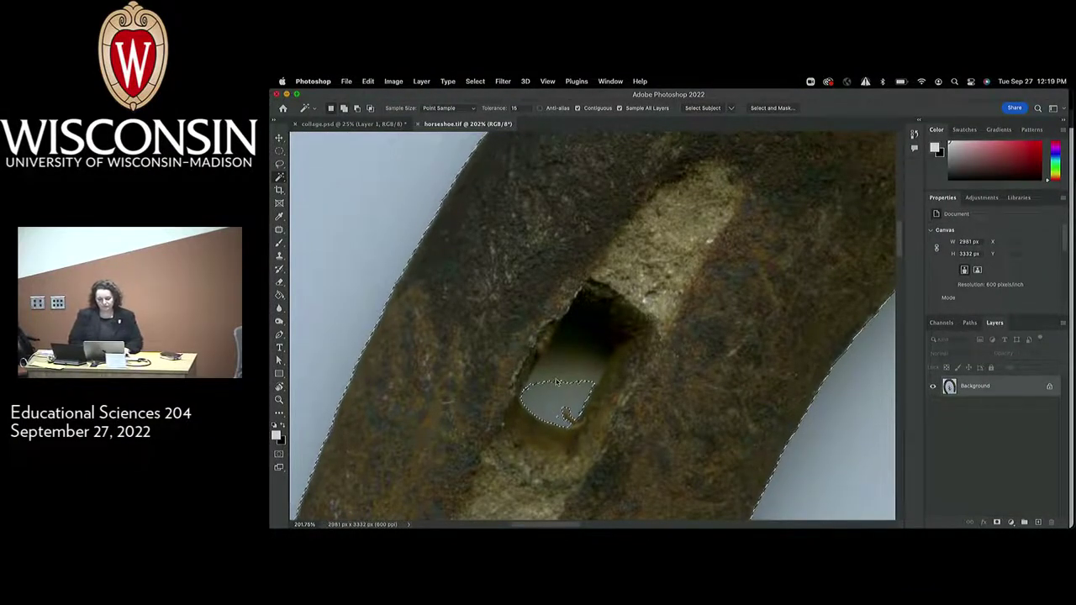
pyautogui.keyDown('shift'); pyautogui.click(556, 382); pyautogui.keyUp('shift')
pyautogui.keyDown('shift'); pyautogui.click(560, 375); pyautogui.keyUp('shift')
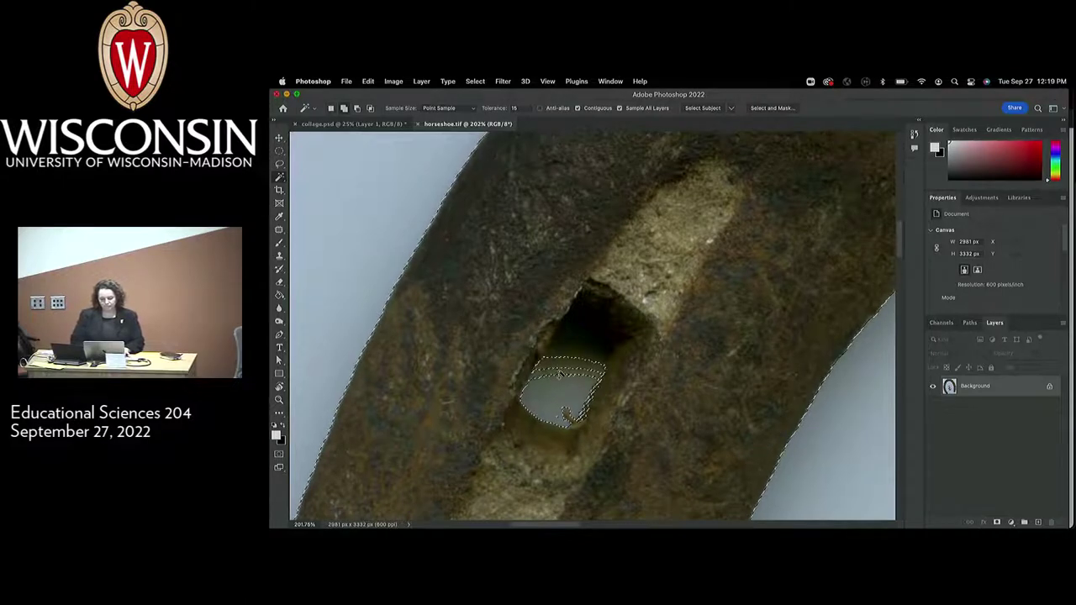
pyautogui.keyDown('shift'); pyautogui.click(564, 385); pyautogui.keyUp('shift')
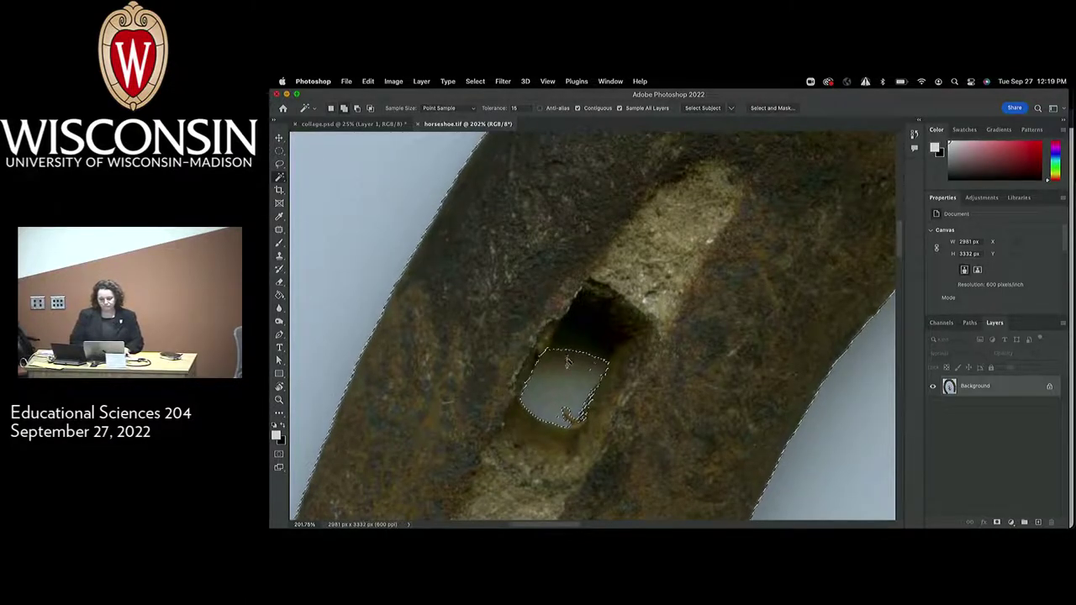
# Add the lowest nail hole in the horseshoe's right arm to the selection, including its edge pixels.
pyautogui.scroll(-5, 568, 397)
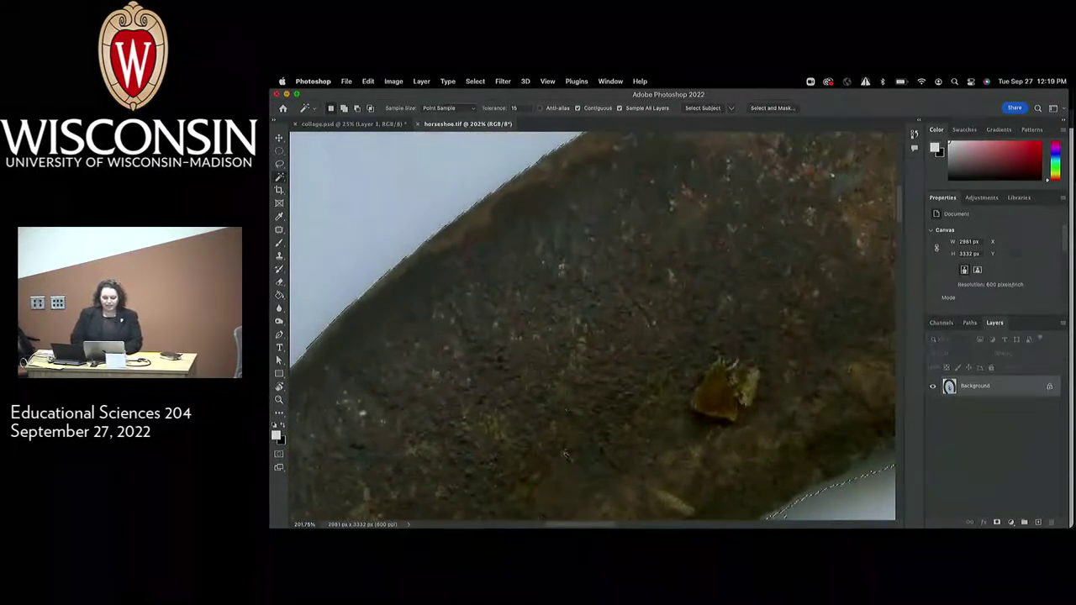
pyautogui.scroll(-10, 568, 471)
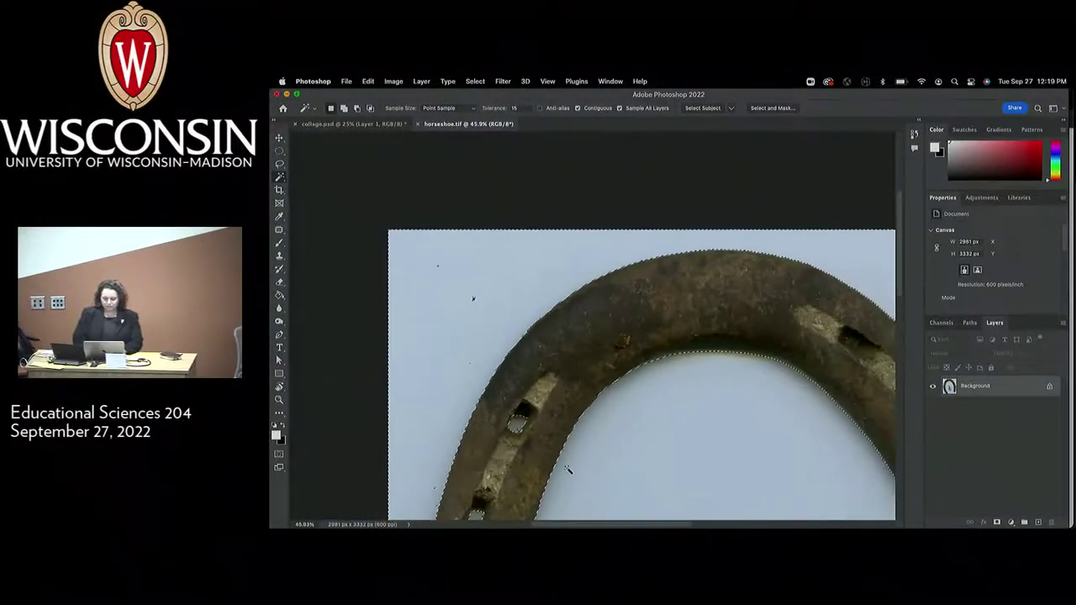
pyautogui.scroll(-6, 568, 469)
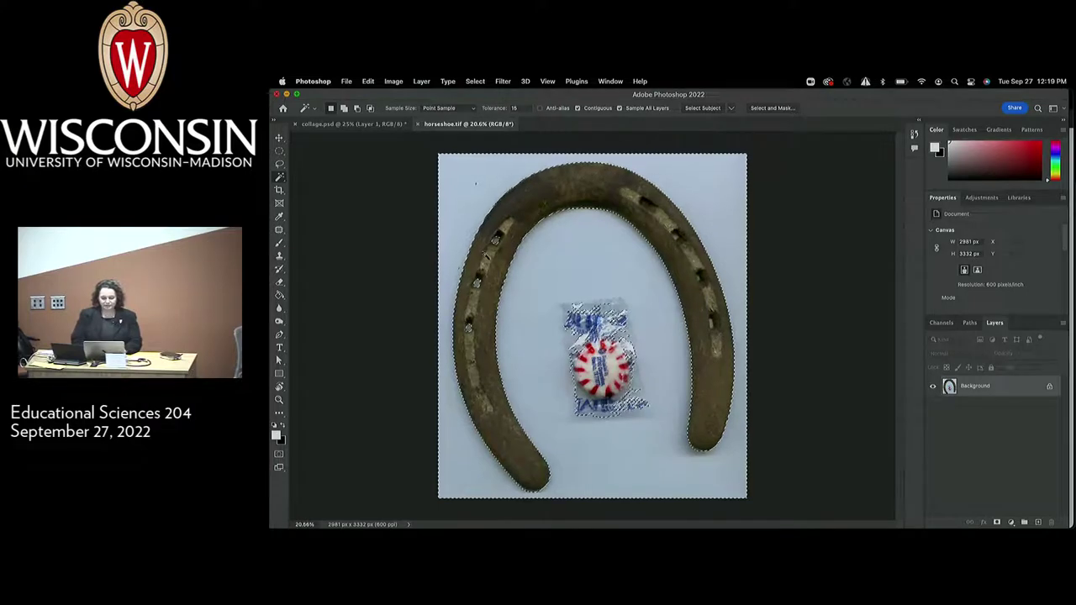
pyautogui.scroll(6, 723, 296)
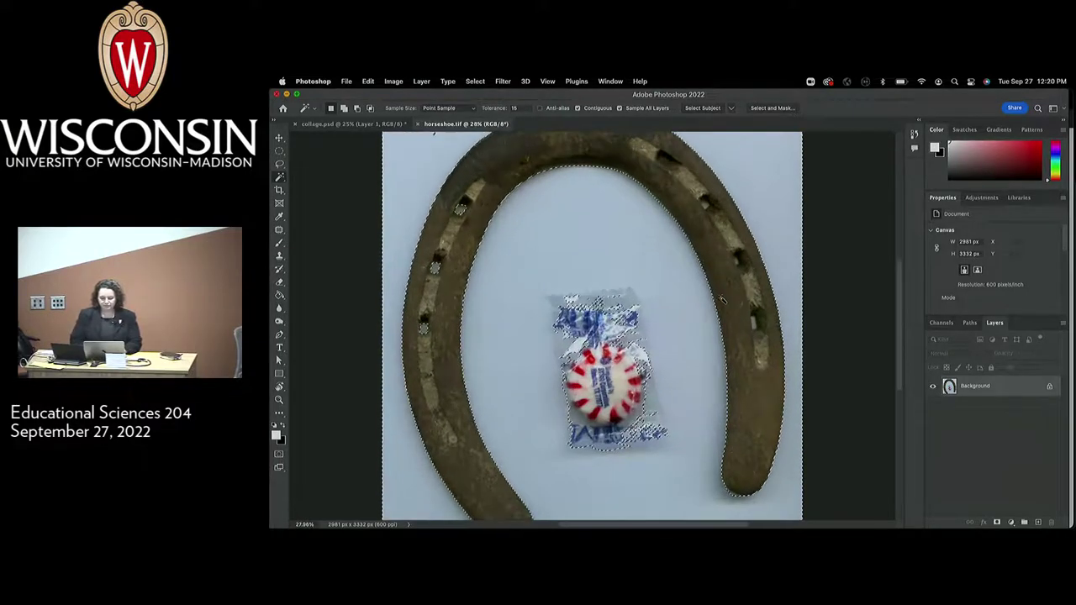
pyautogui.hscroll(5, 722, 300)
pyautogui.scroll(2, 721, 300)
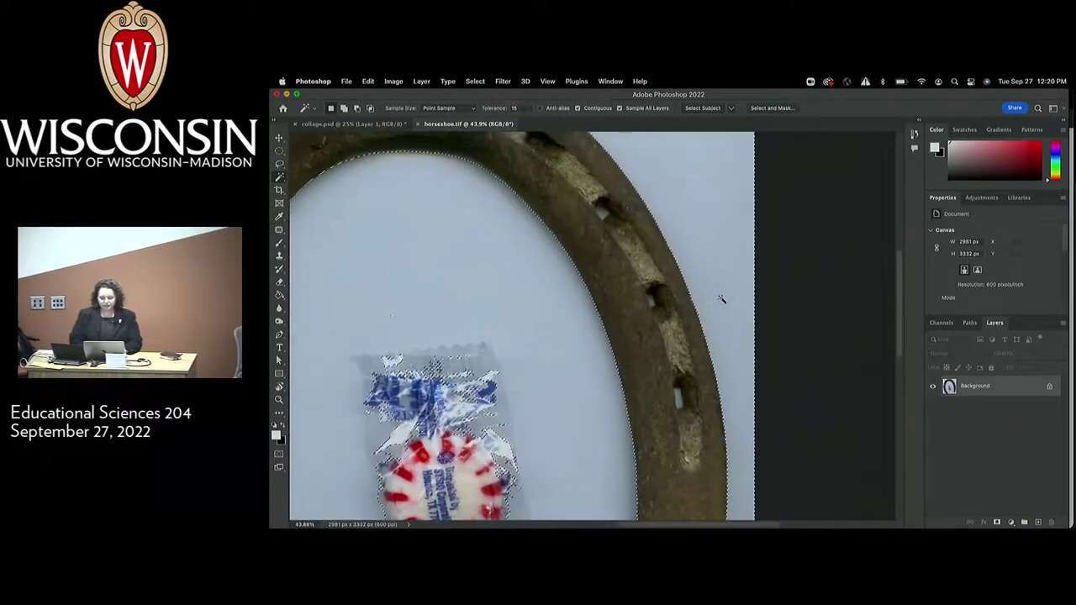
pyautogui.scroll(3, 721, 304)
pyautogui.scroll(3, 721, 305)
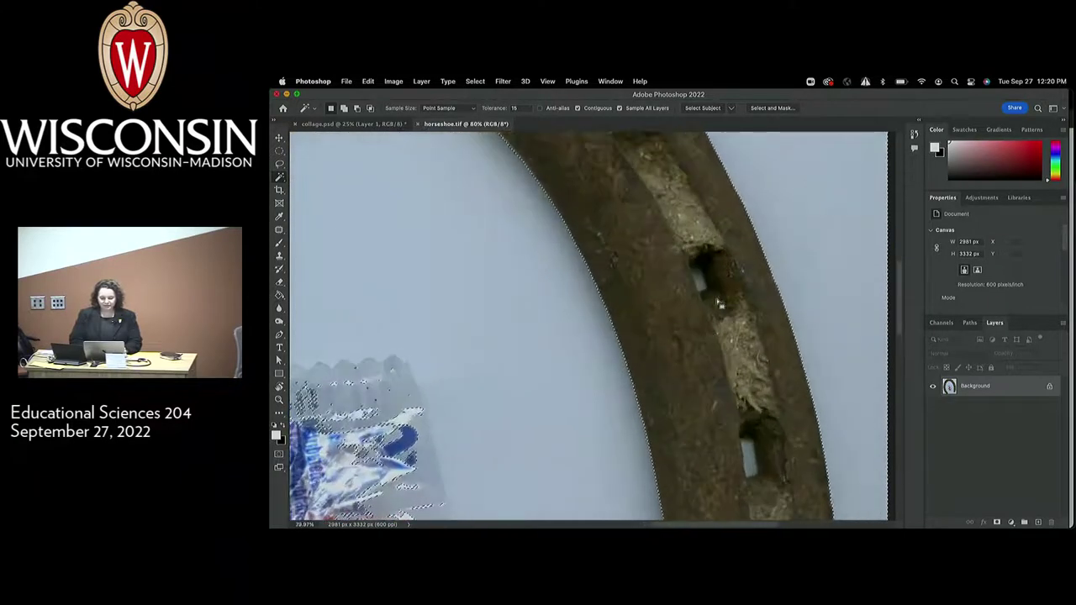
pyautogui.scroll(2, 721, 305)
pyautogui.hscroll(5, 719, 304)
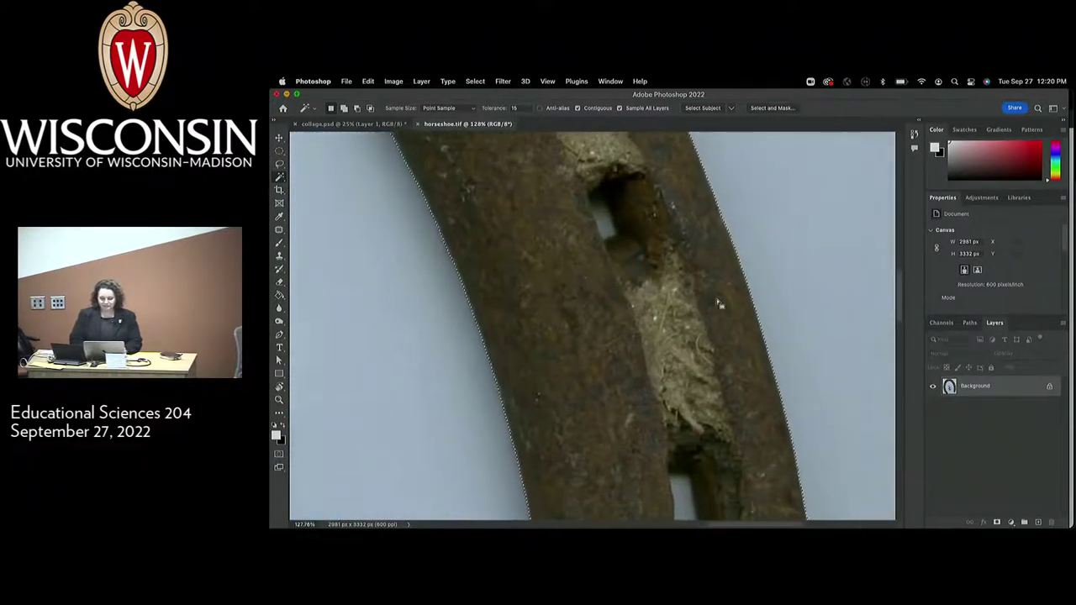
pyautogui.scroll(-5, 720, 304)
pyautogui.hscroll(2, 720, 304)
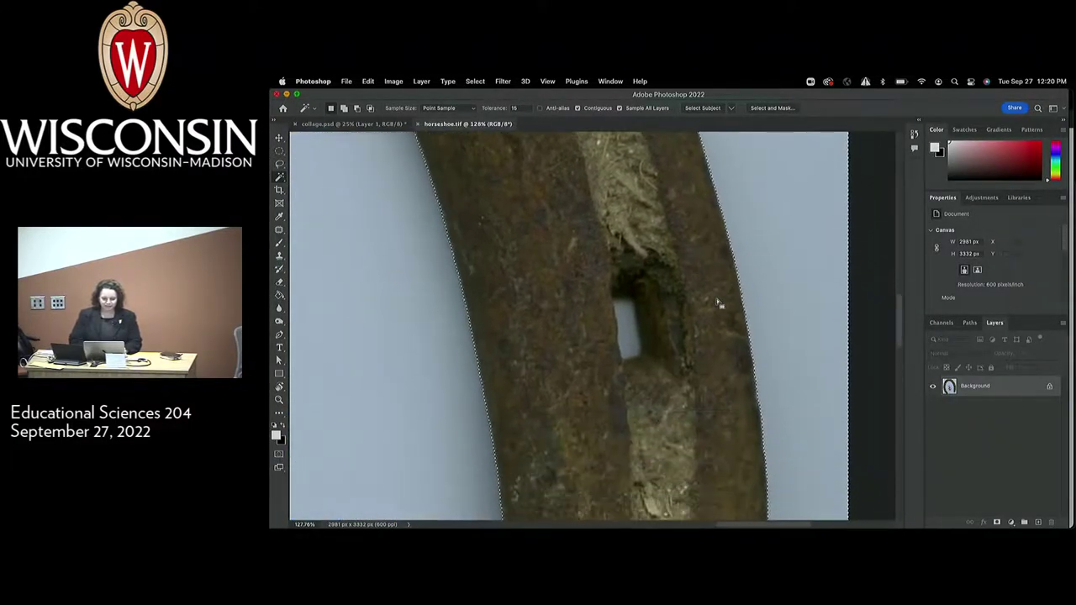
pyautogui.keyDown('shift'); pyautogui.click(629, 318); pyautogui.keyUp('shift')
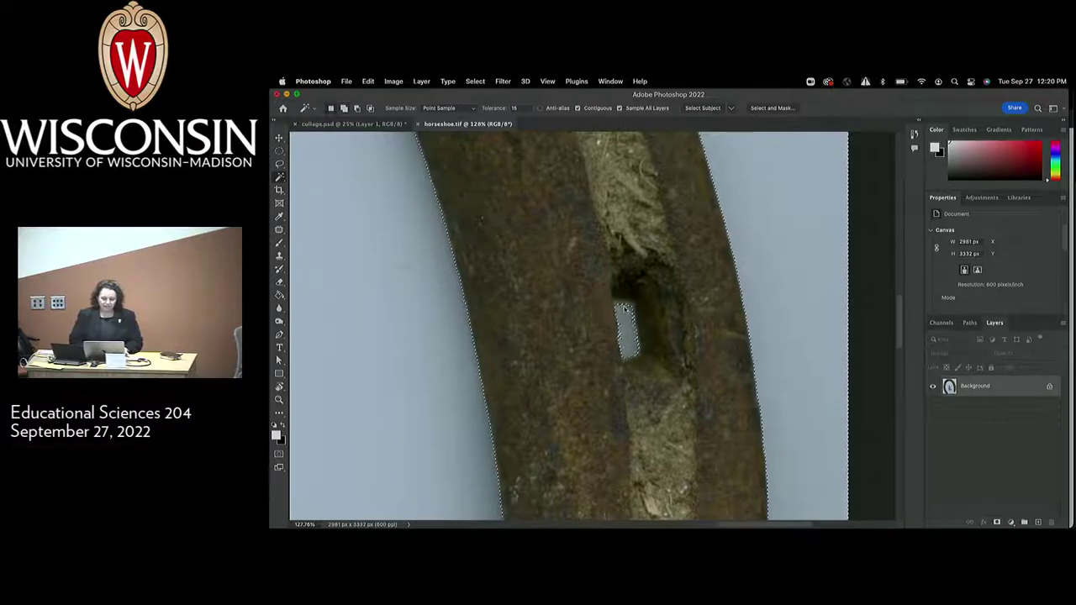
pyautogui.keyDown('shift'); pyautogui.click(632, 306); pyautogui.keyUp('shift')
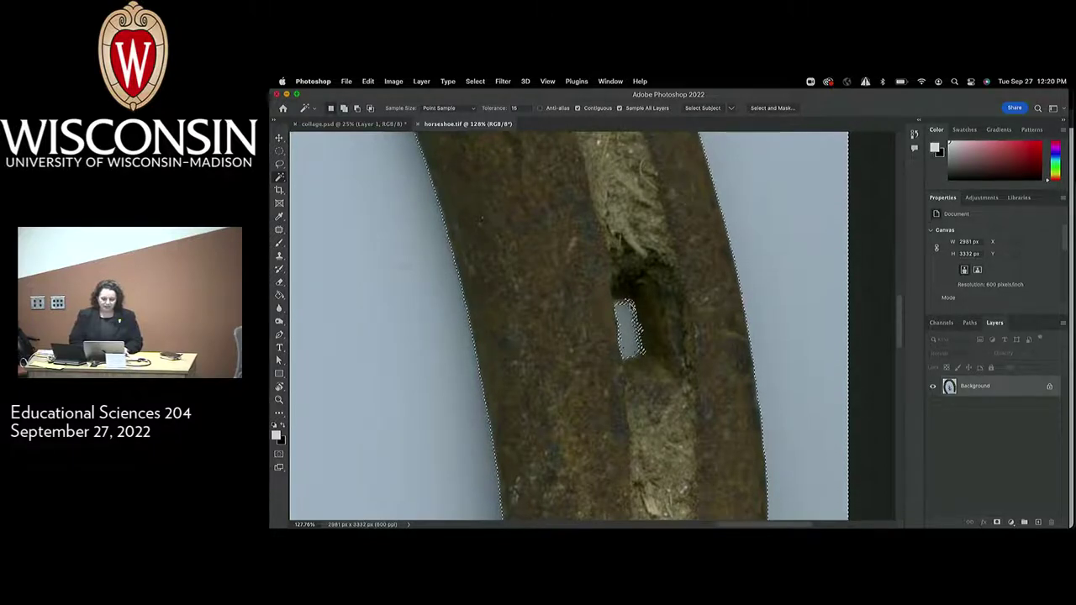
pyautogui.keyDown('shift'); pyautogui.click(610, 303); pyautogui.keyUp('shift')
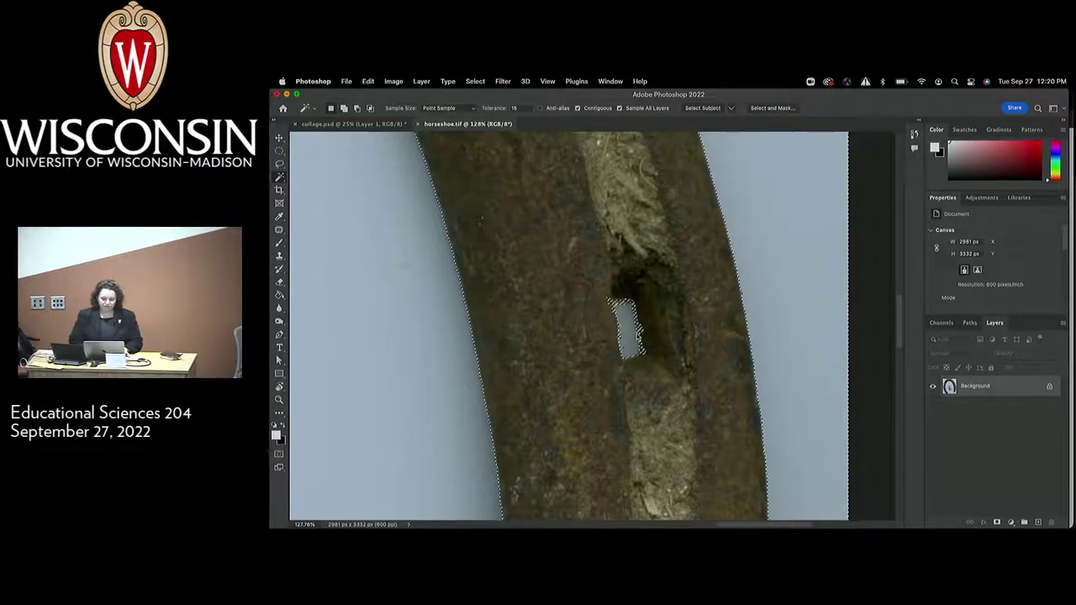
# Add the second-lowest nail hole in the horseshoe's right arm to the selection.
pyautogui.scroll(3, 633, 319)
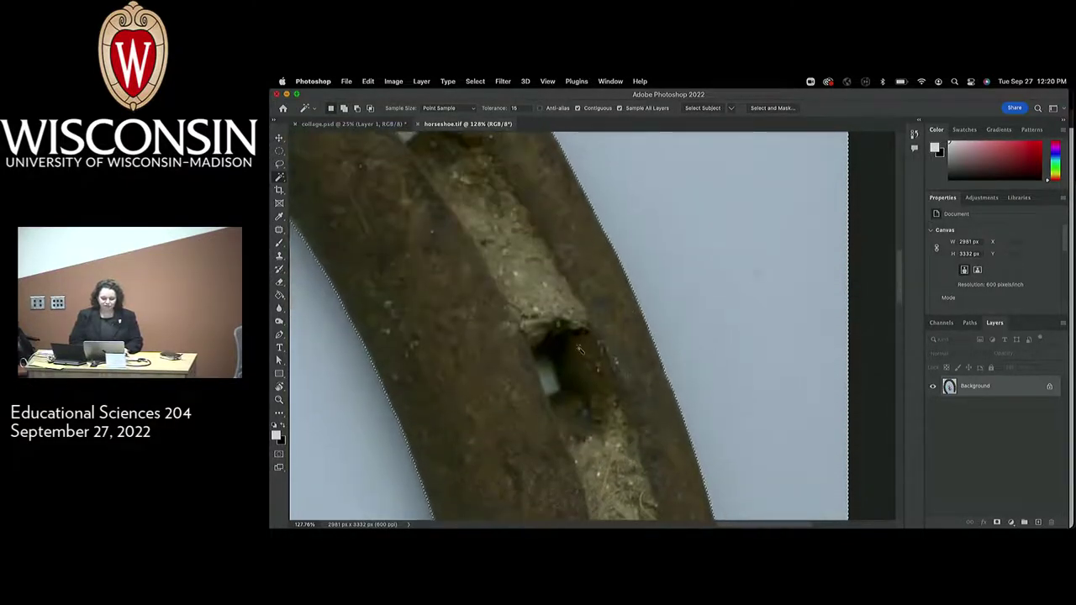
pyautogui.click(547, 381)
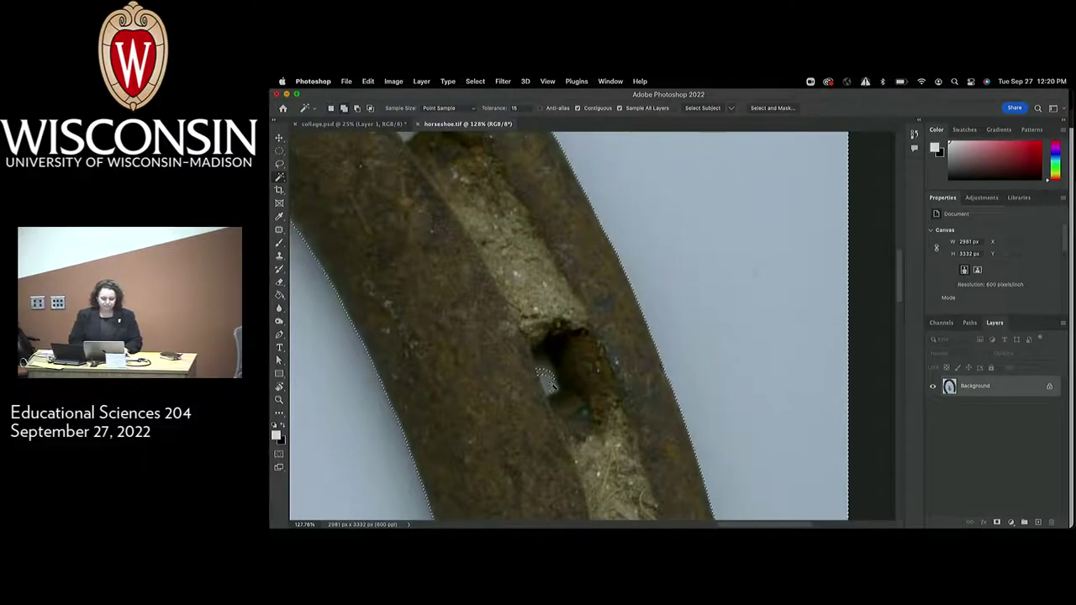
pyautogui.keyDown('shift'); pyautogui.click(548, 383); pyautogui.keyUp('shift')
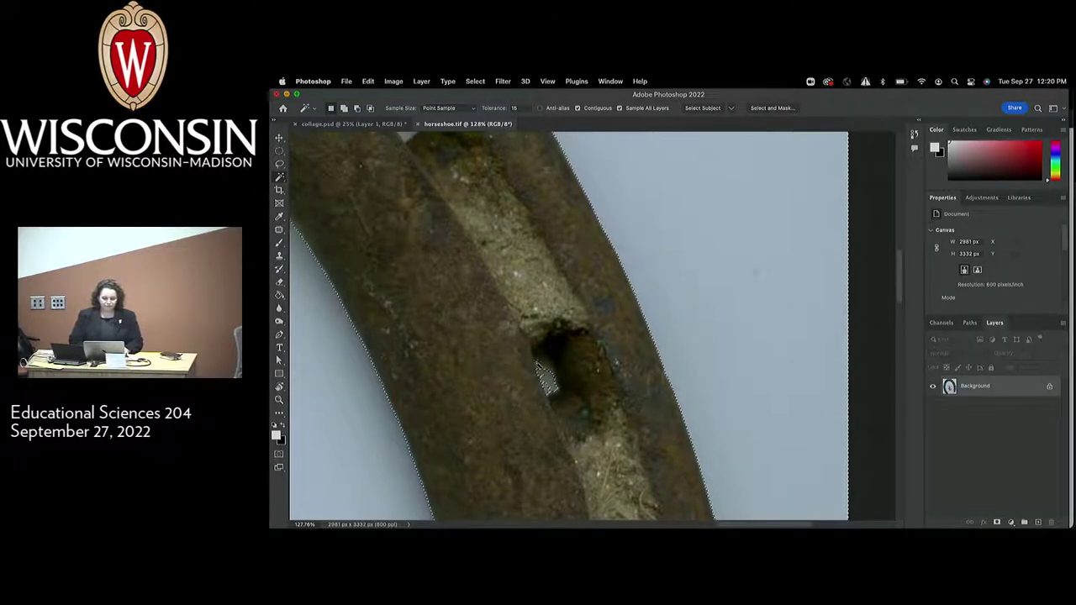
# Add the third nail hole from the bottom of the right arm to the selection, undoing the addition that spills onto the metal.
pyautogui.scroll(3, 543, 370)
pyautogui.scroll(5, 538, 363)
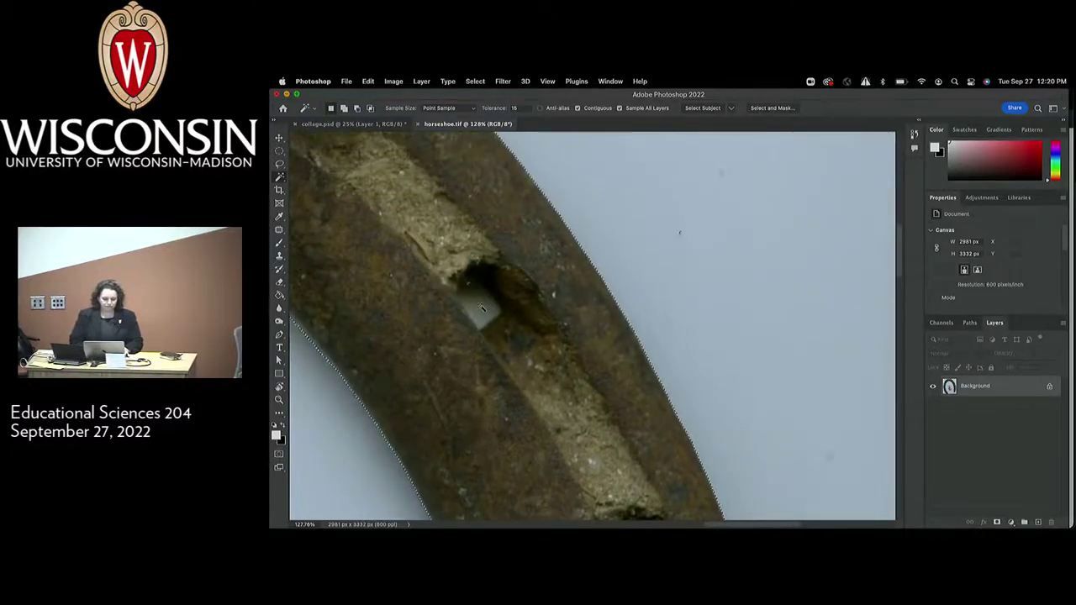
pyautogui.keyDown('shift'); pyautogui.click(480, 313); pyautogui.keyUp('shift')
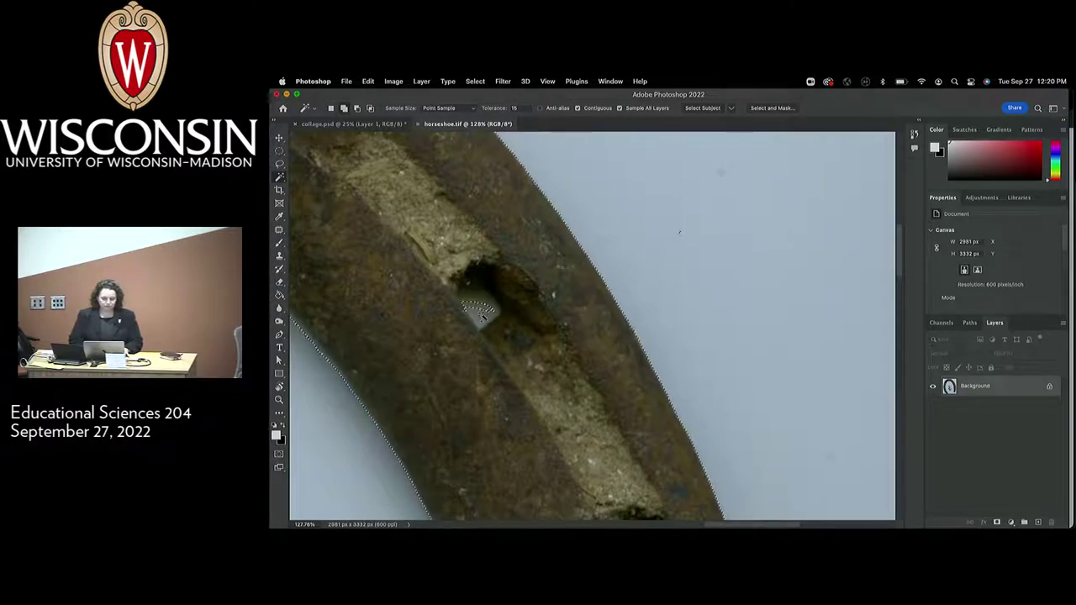
pyautogui.keyDown('shift'); pyautogui.click(487, 317); pyautogui.keyUp('shift')
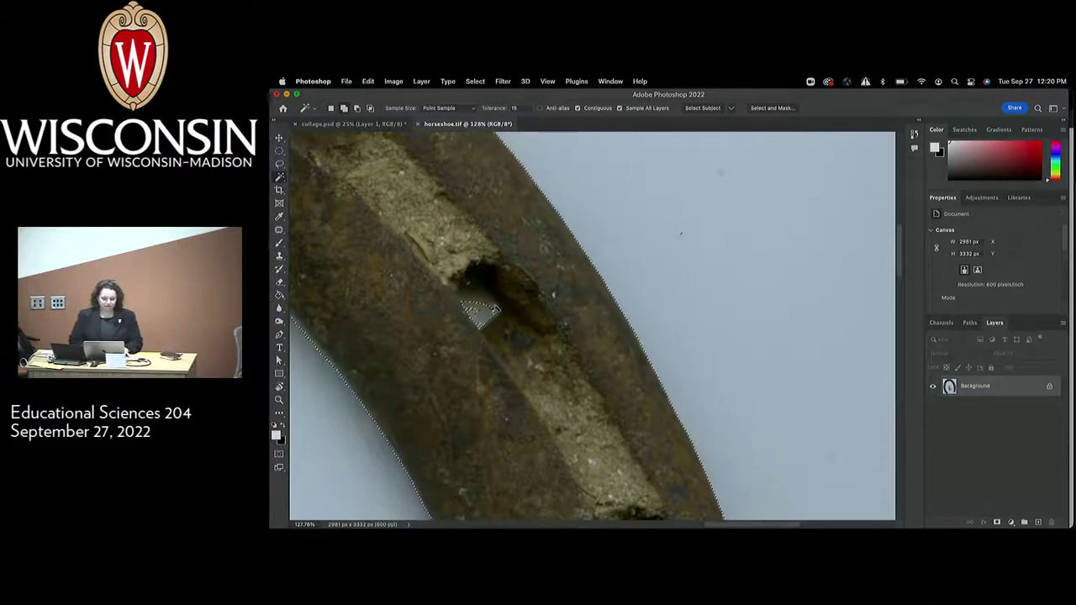
pyautogui.keyDown('shift'); pyautogui.click(490, 310); pyautogui.keyUp('shift')
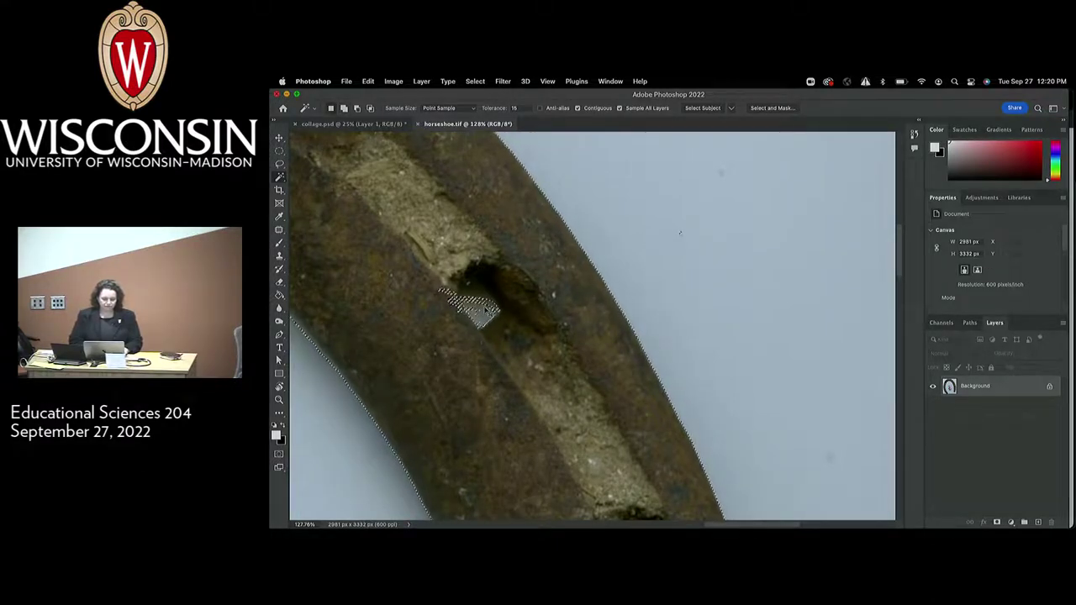
pyautogui.press('super+z')
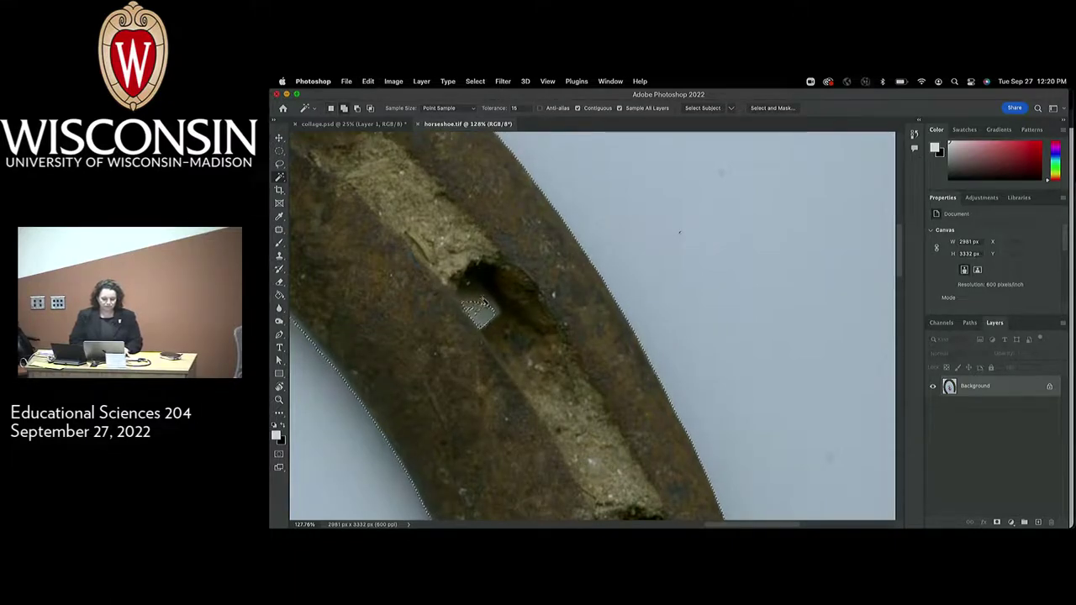
pyautogui.keyDown('shift'); pyautogui.click(484, 305); pyautogui.keyUp('shift')
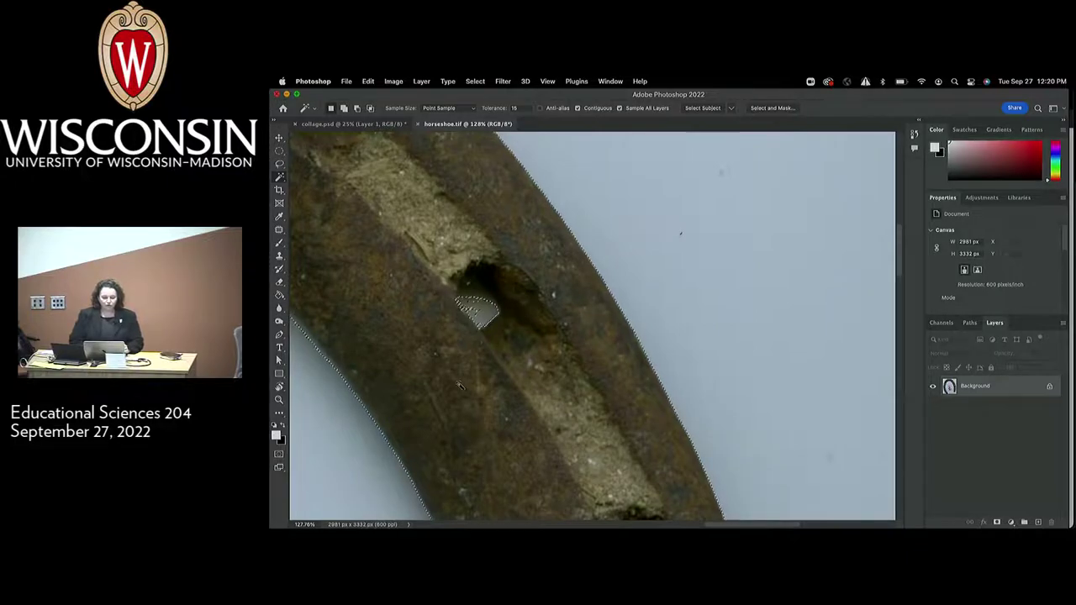
# Try adjusting the selection at the candy wrapper inside the horseshoe with the Magic Wand.
pyautogui.hscroll(-6, 459, 385)
pyautogui.scroll(2, 459, 385)
pyautogui.hscroll(-10, 459, 386)
pyautogui.scroll(-3, 459, 387)
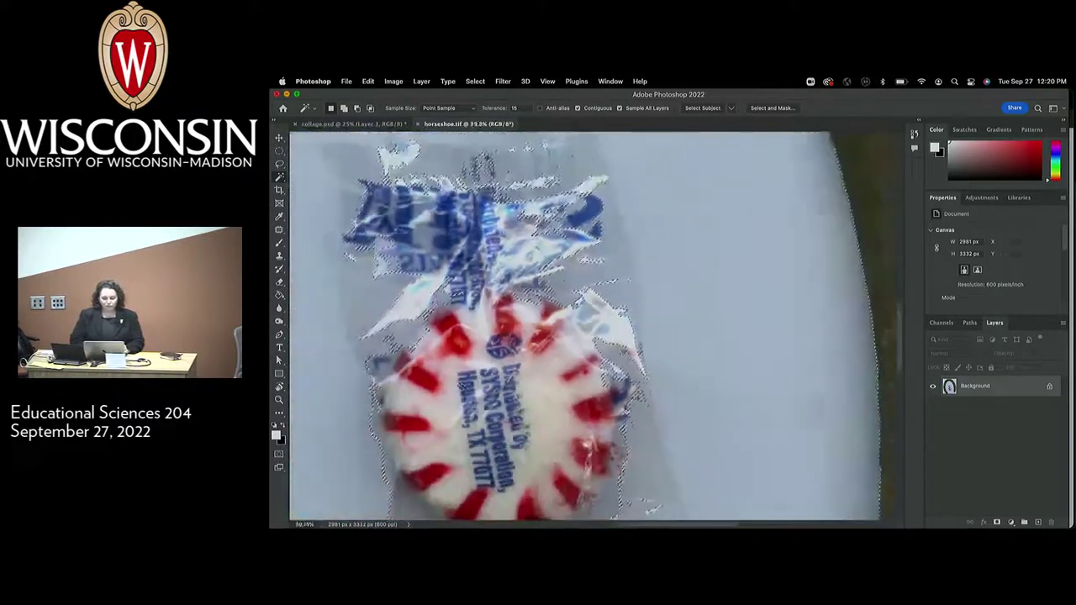
pyautogui.scroll(-5, 460, 386)
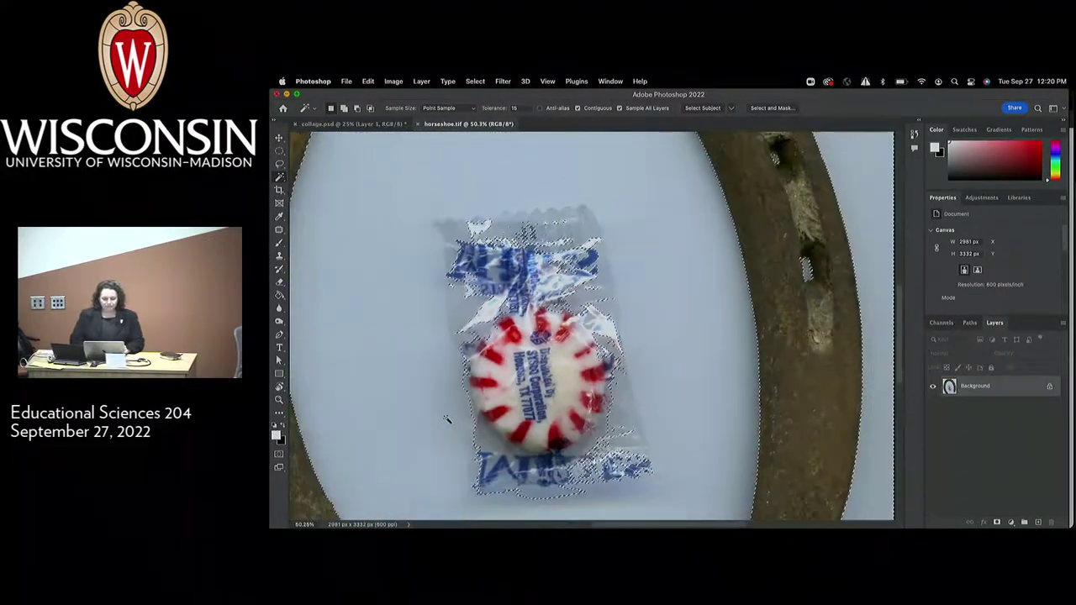
pyautogui.scroll(-3, 437, 441)
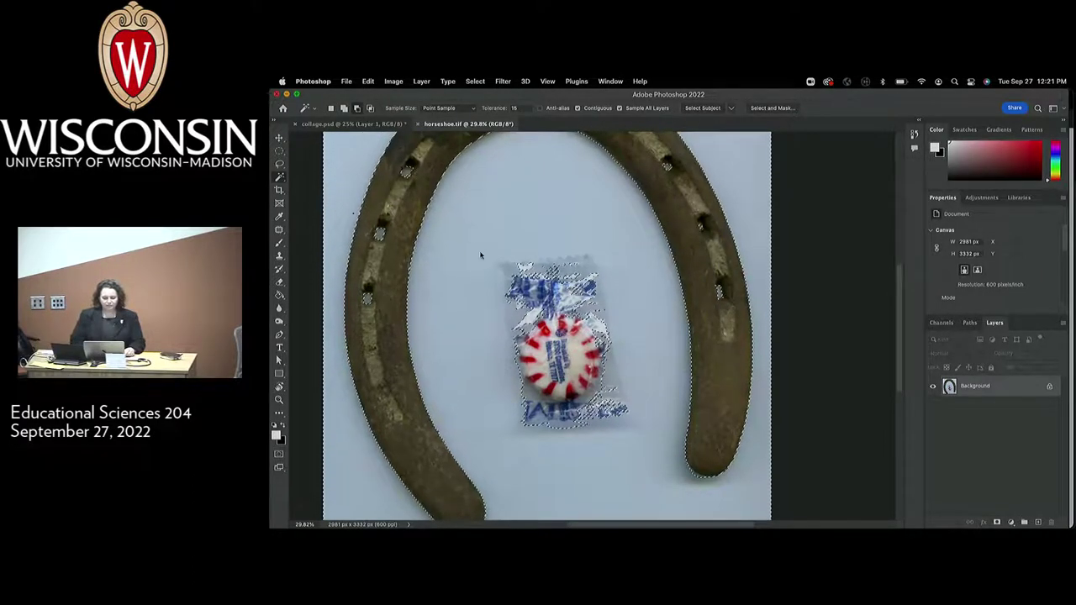
pyautogui.keyDown('shift'); pyautogui.click(507, 283); pyautogui.keyUp('shift')
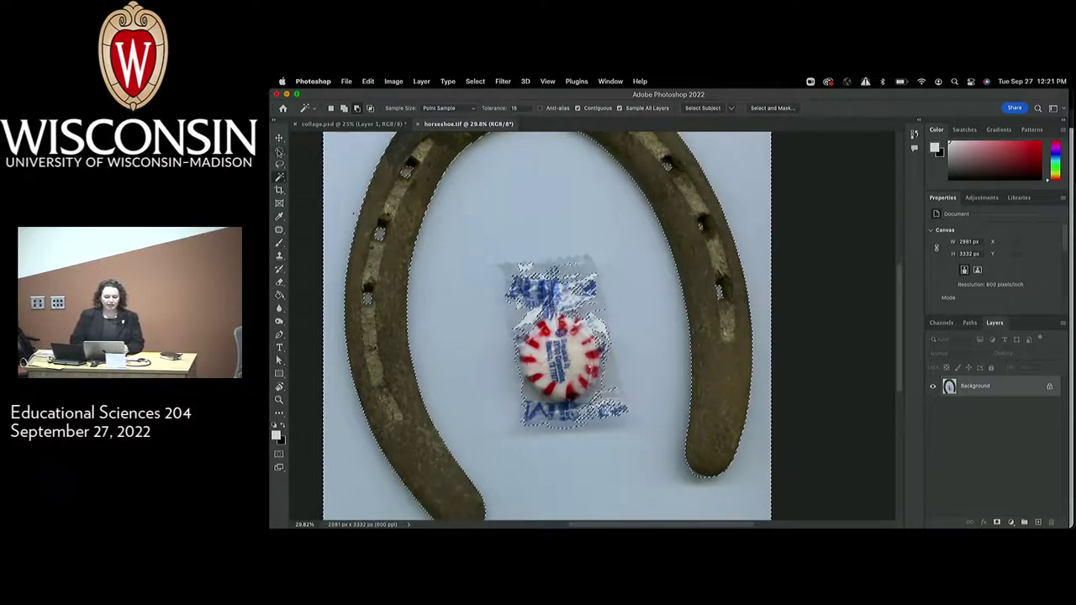
pyautogui.click(279, 152)
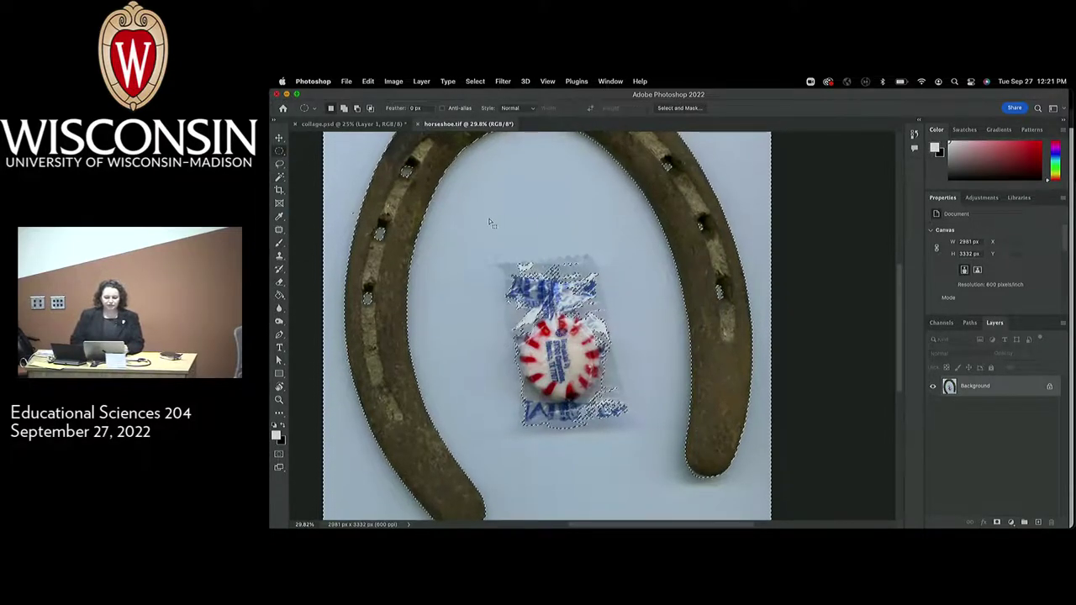
pyautogui.moveTo(495, 245)
pyautogui.mouseDown()
pyautogui.moveTo(492, 295)
pyautogui.moveTo(493, 229)
pyautogui.mouseUp()
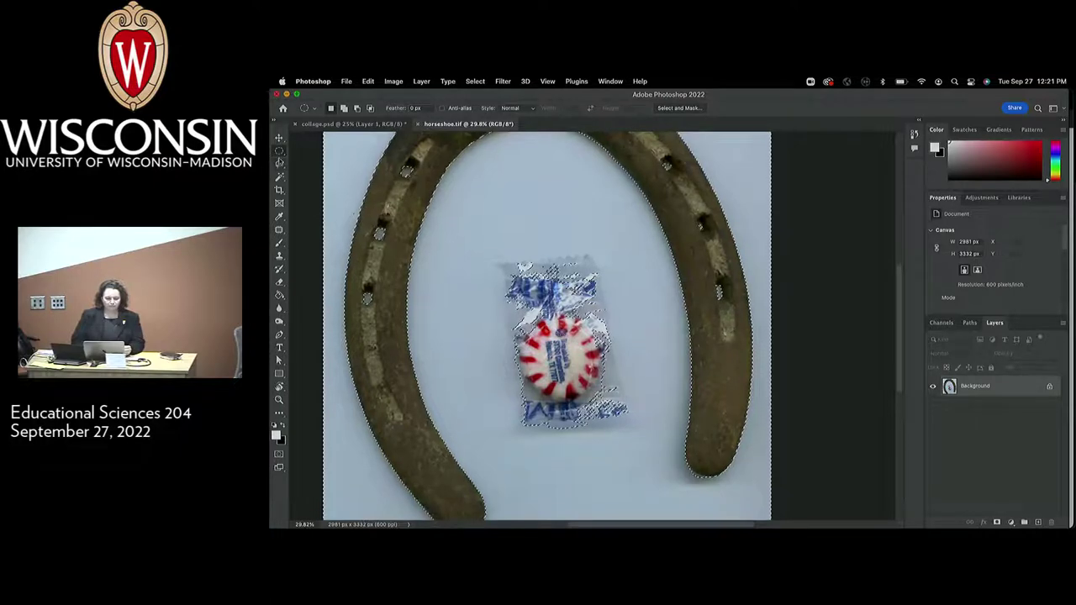
pyautogui.click(279, 152)
pyautogui.click(336, 150)
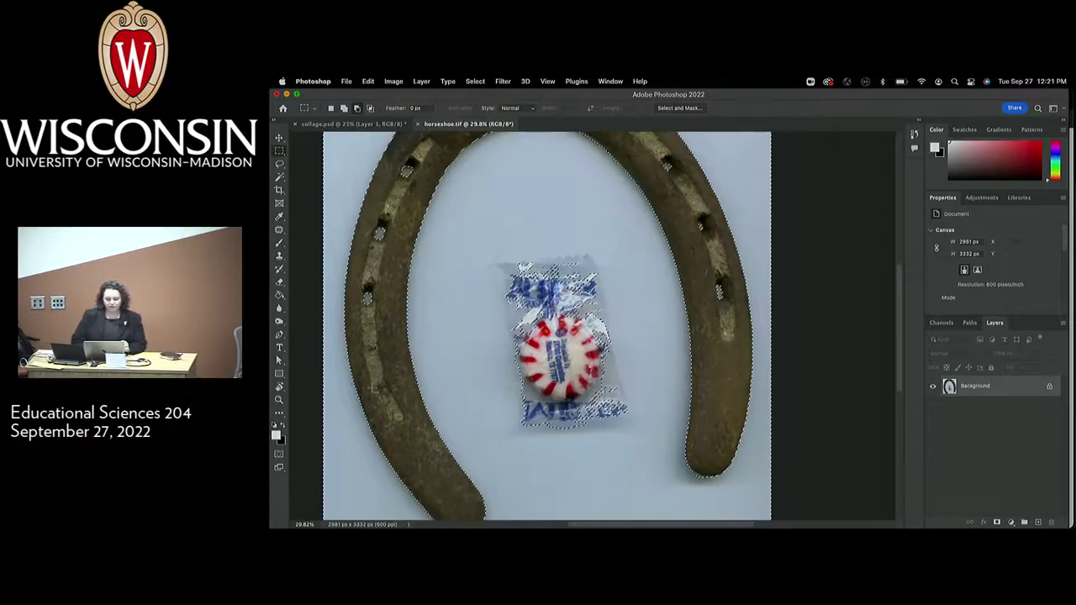
pyautogui.click(280, 176)
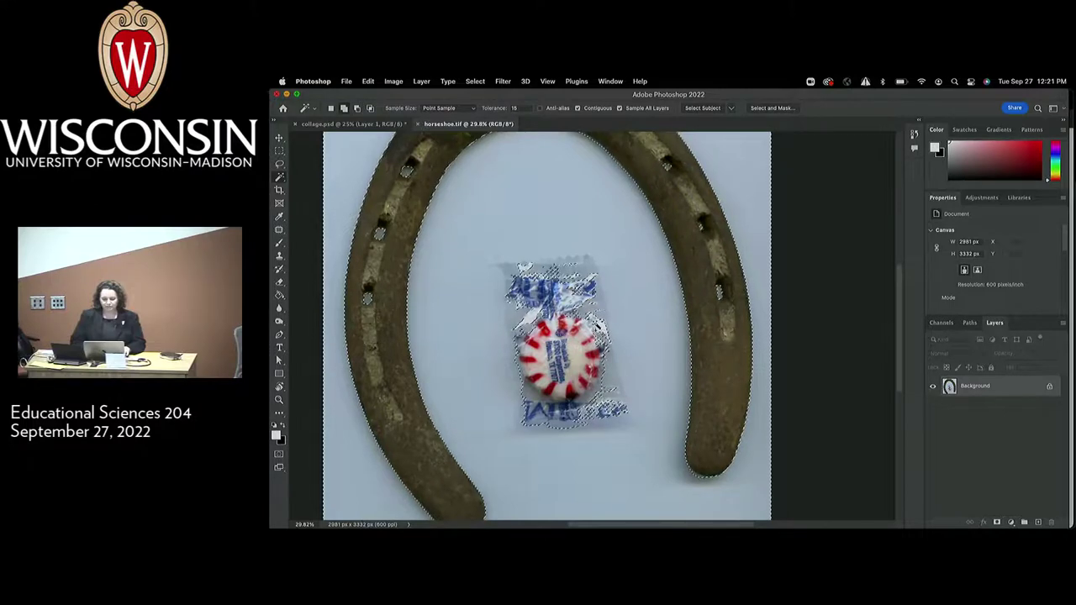
pyautogui.keyDown('shift'); pyautogui.click(602, 332); pyautogui.keyUp('shift')
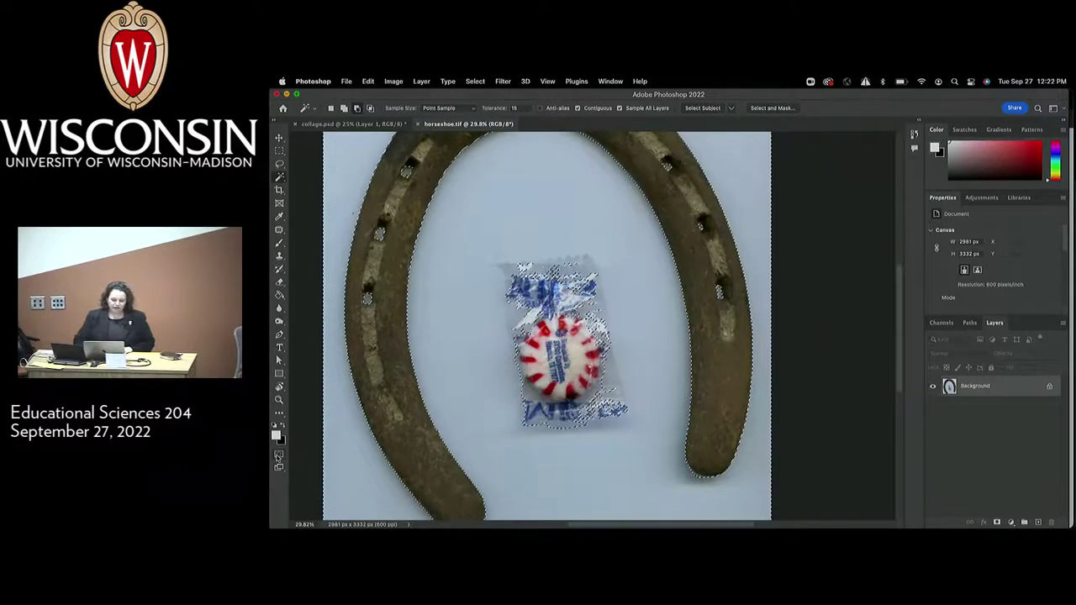
# Show the selection as a Quick Mask and enlarge the Brush tool's tip for painting on it.
pyautogui.click(278, 455)
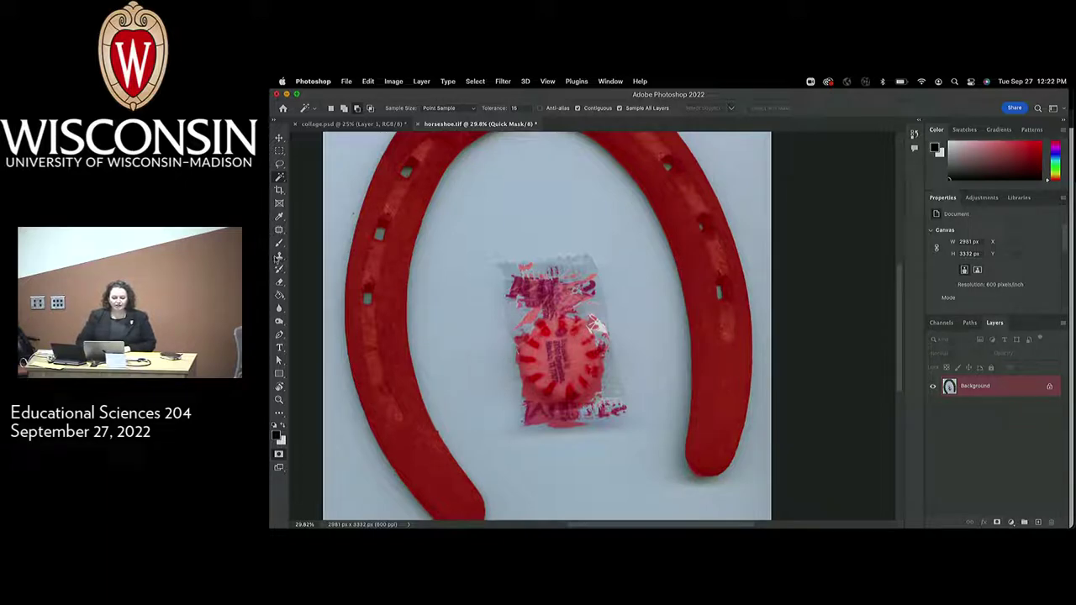
pyautogui.click(280, 244)
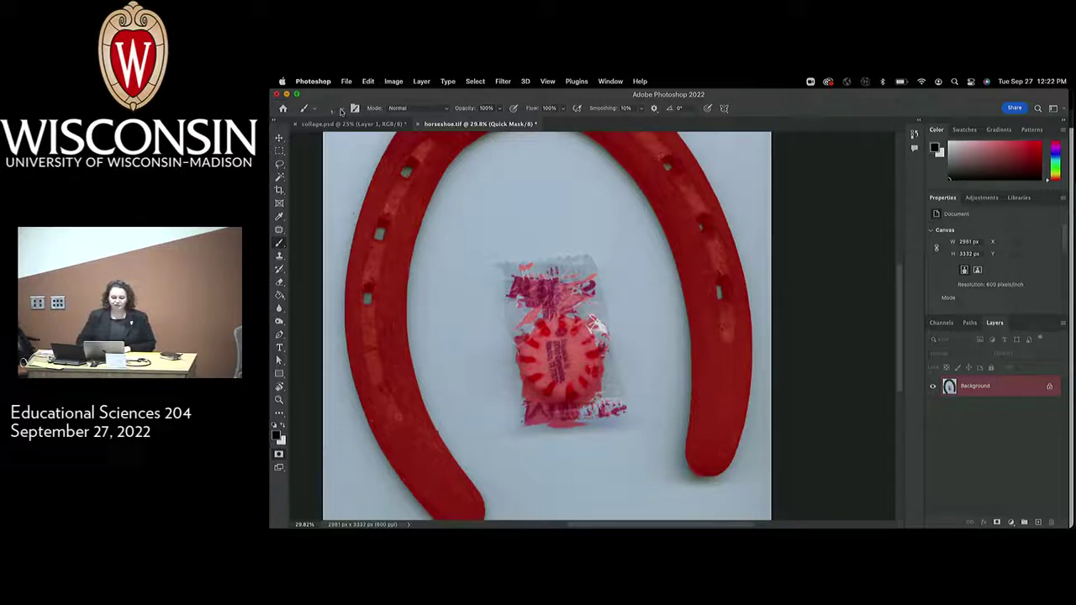
pyautogui.click(341, 111)
pyautogui.moveTo(327, 141); pyautogui.dragTo(344, 143)
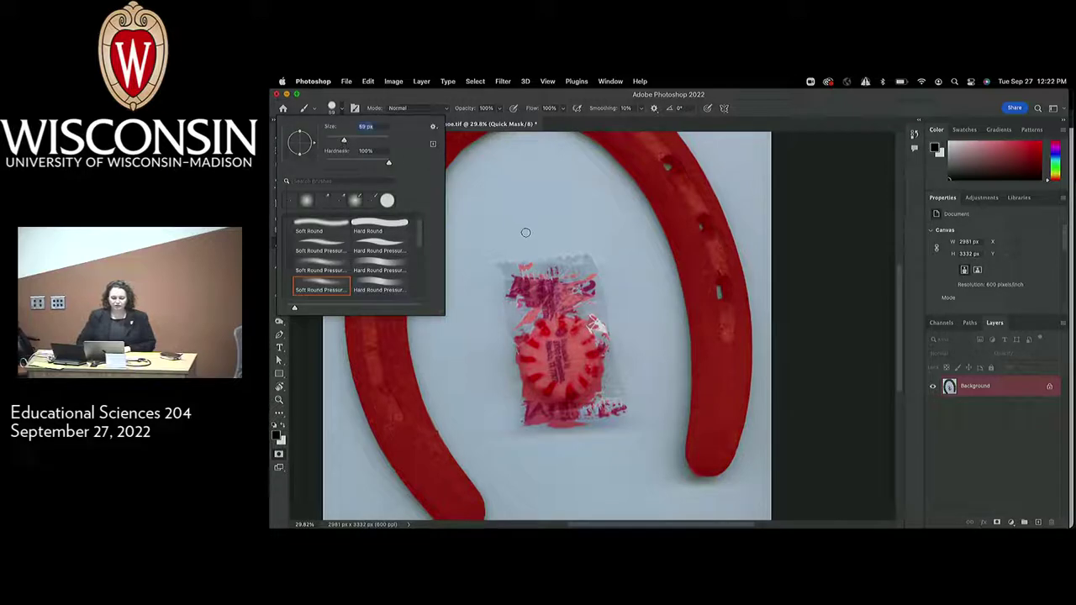
# Paint a rough Quick Mask patch over the candy wrapper with a 444 px brush and preview it as a selection.
pyautogui.moveTo(344, 143); pyautogui.dragTo(354, 145)
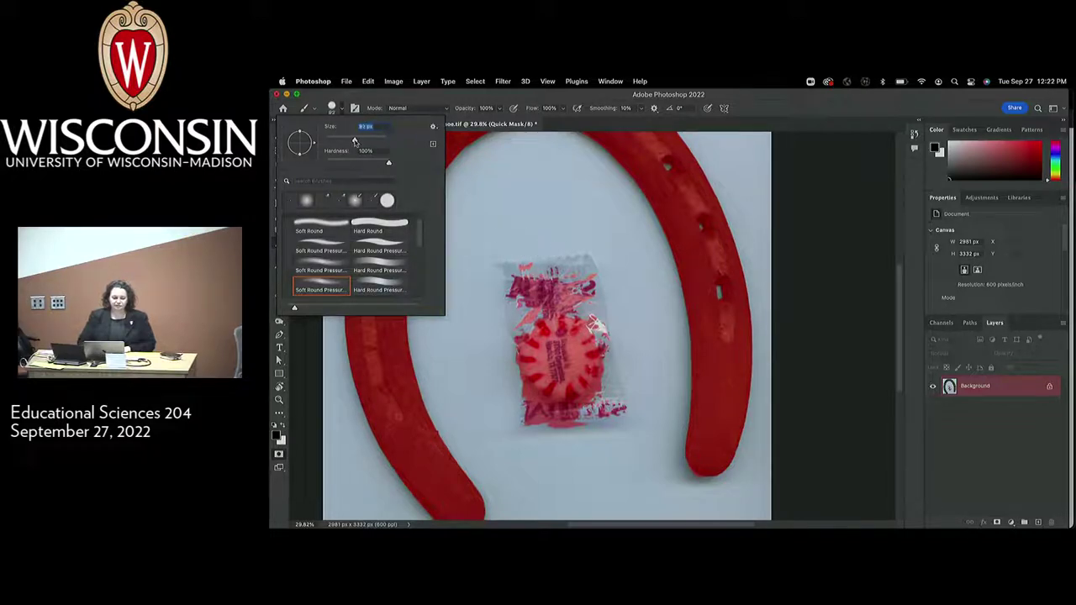
pyautogui.moveTo(354, 141); pyautogui.dragTo(363, 142)
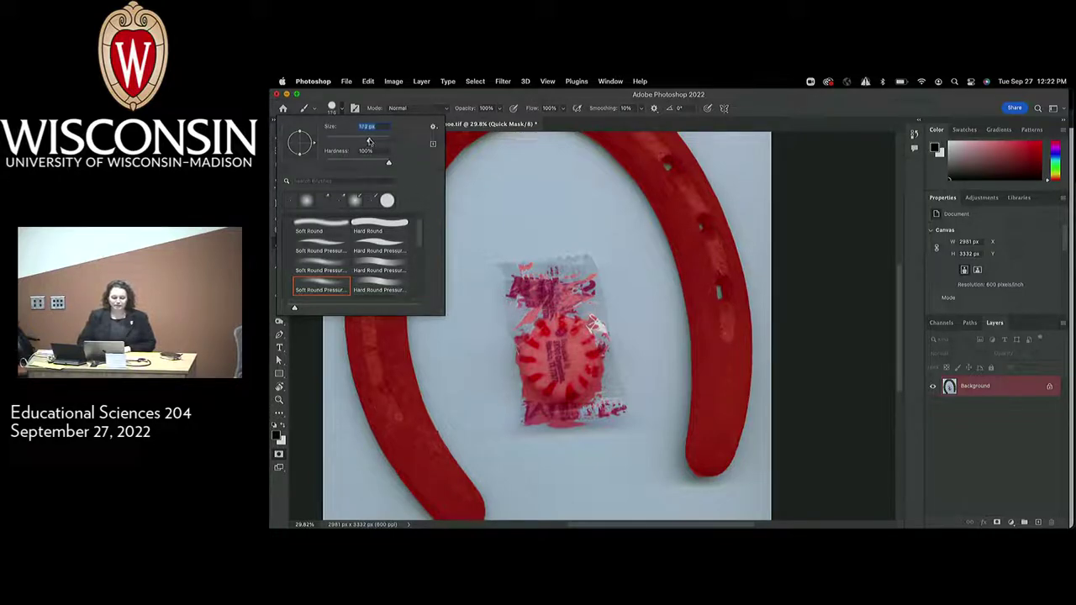
pyautogui.moveTo(370, 141); pyautogui.dragTo(373, 141)
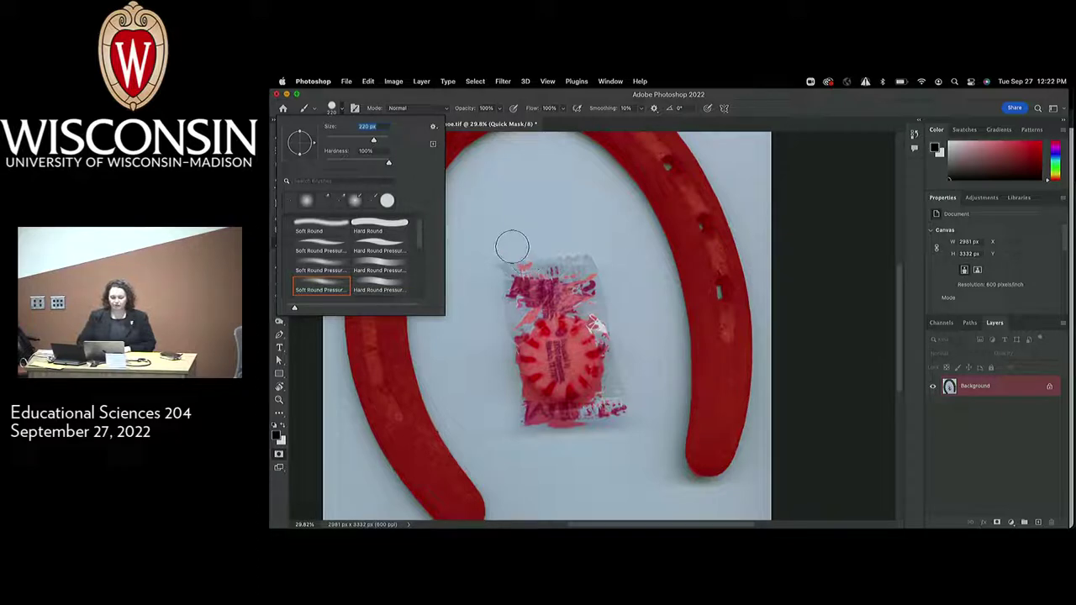
pyautogui.moveTo(374, 141); pyautogui.dragTo(381, 143)
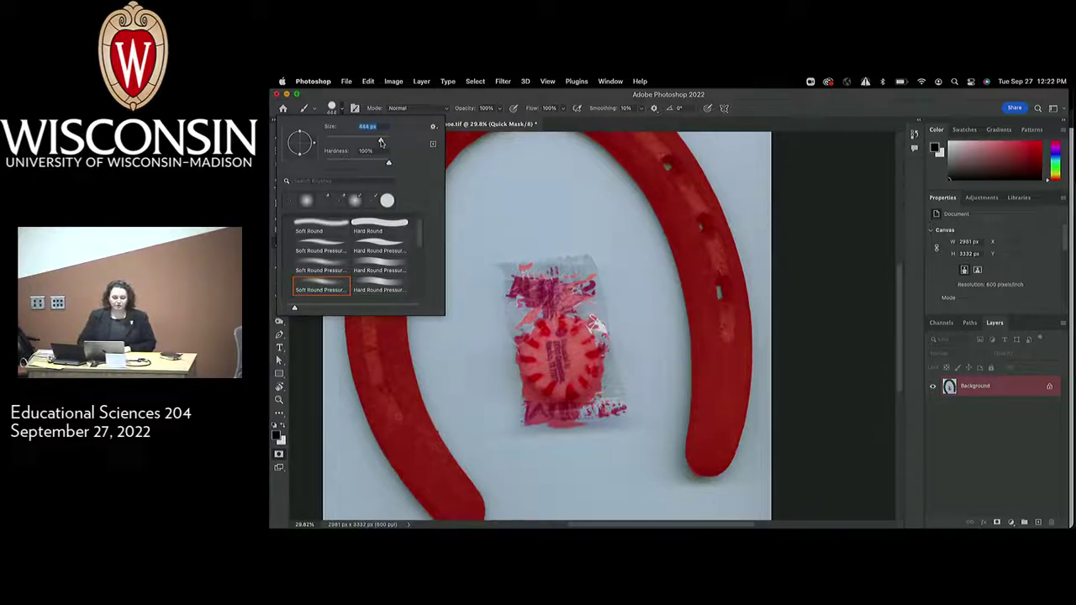
pyautogui.click(516, 249)
pyautogui.moveTo(523, 290)
pyautogui.mouseDown()
pyautogui.moveTo(526, 385)
pyautogui.moveTo(538, 407)
pyautogui.moveTo(576, 406)
pyautogui.mouseUp()
pyautogui.moveTo(504, 370)
pyautogui.mouseDown()
pyautogui.moveTo(518, 227)
pyautogui.moveTo(542, 196)
pyautogui.moveTo(498, 286)
pyautogui.mouseUp()
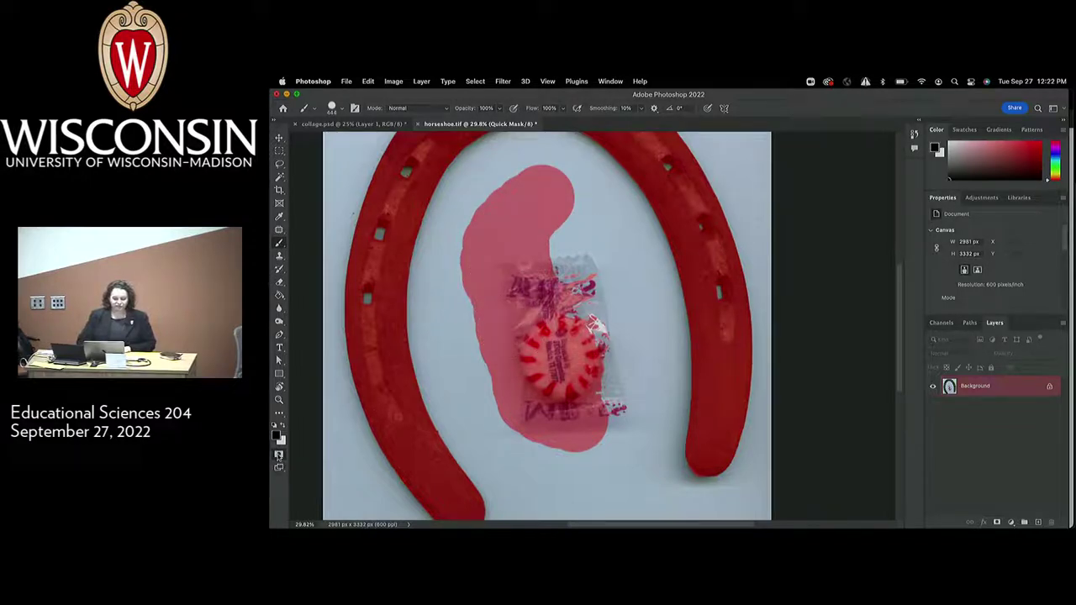
pyautogui.click(279, 455)
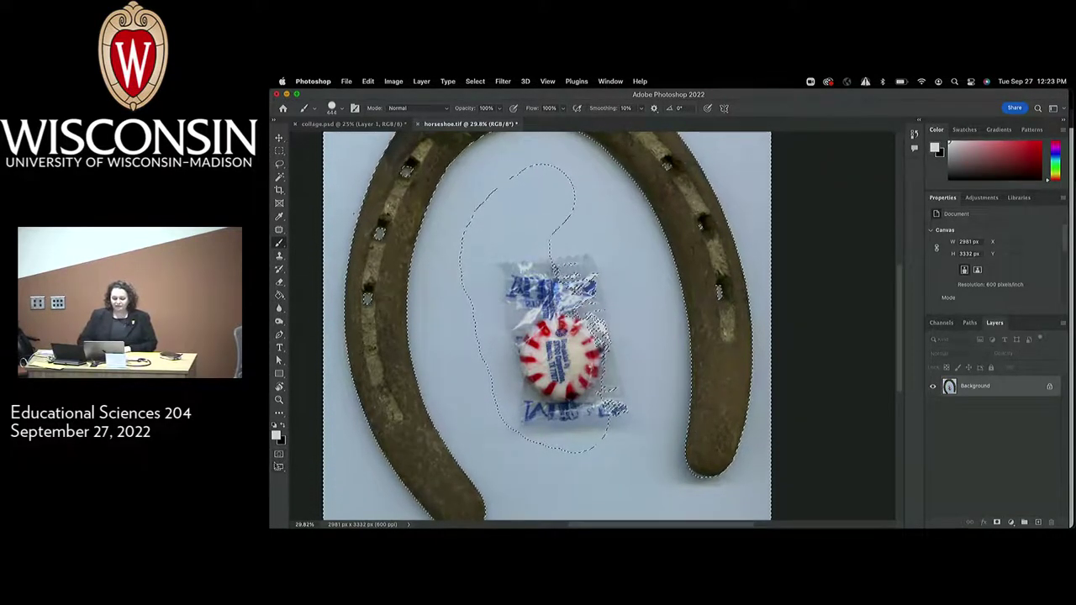
pyautogui.click(279, 455)
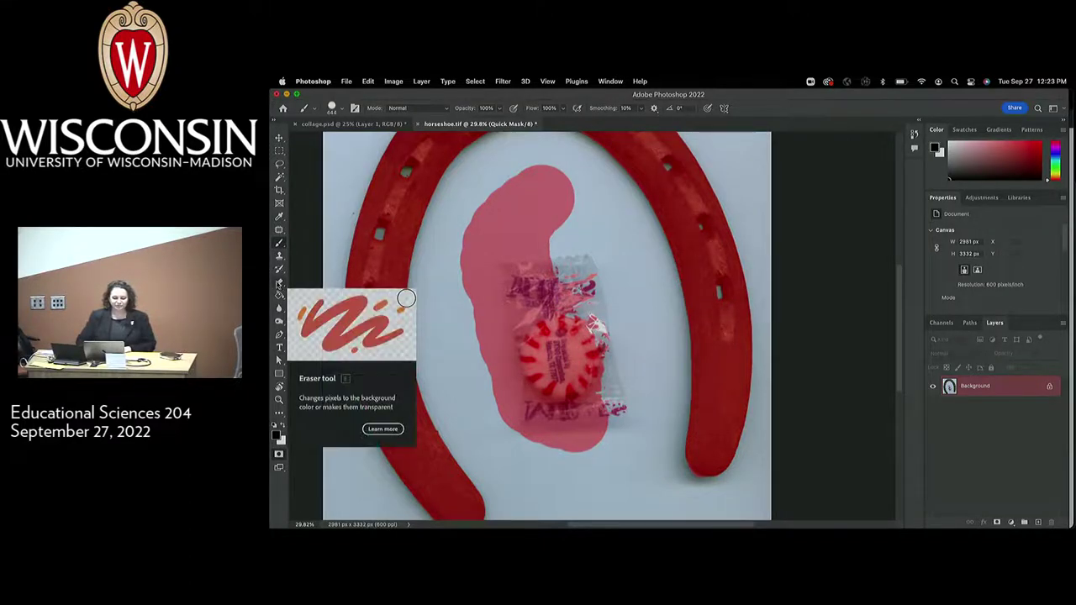
# Erase the upper part of the painted patch with a soft 444 px Eraser at 0% hardness.
pyautogui.click(280, 284)
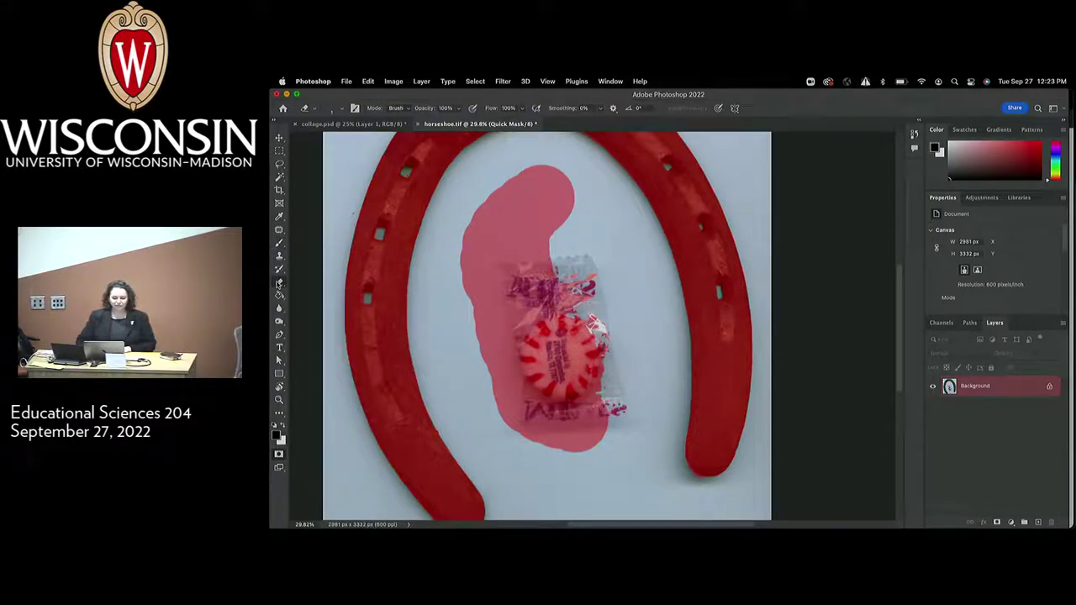
pyautogui.click(341, 109)
pyautogui.moveTo(357, 141); pyautogui.dragTo(380, 141)
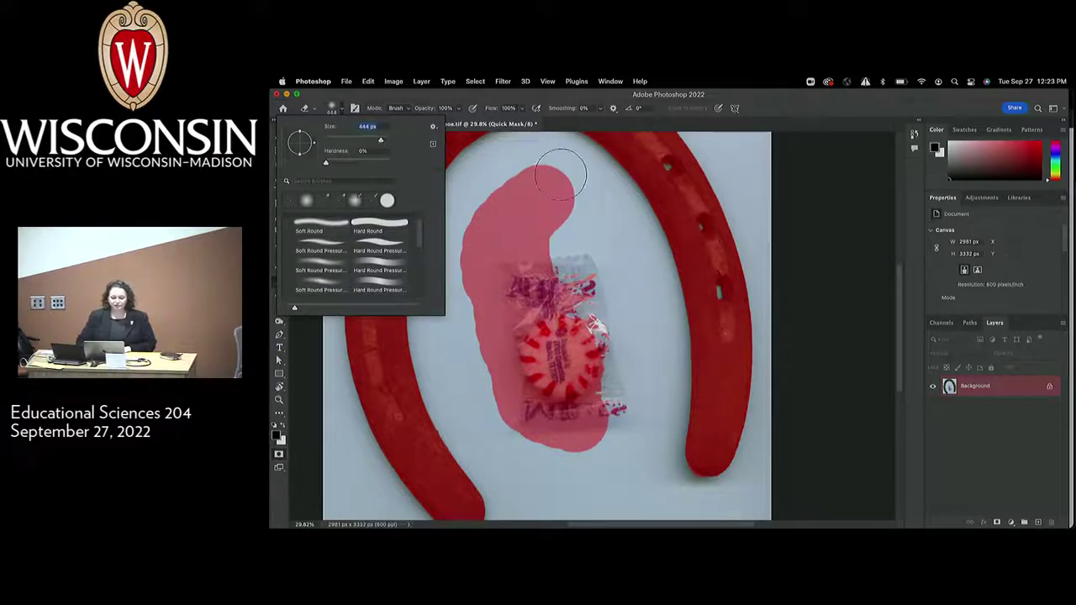
pyautogui.moveTo(557, 168)
pyautogui.mouseDown()
pyautogui.moveTo(488, 222)
pyautogui.moveTo(519, 203)
pyautogui.moveTo(486, 242)
pyautogui.moveTo(523, 228)
pyautogui.moveTo(505, 272)
pyautogui.moveTo(517, 267)
pyautogui.moveTo(505, 252)
pyautogui.moveTo(527, 216)
pyautogui.moveTo(493, 227)
pyautogui.mouseUp()
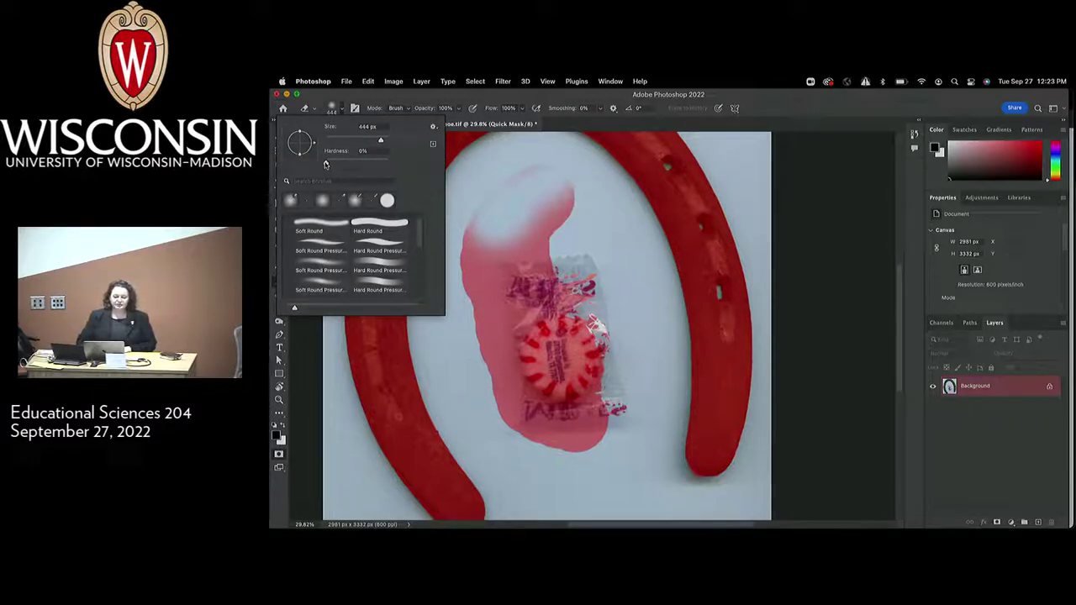
# Set the Eraser's hardness to 100% and try erasing the whole painted patch, undoing the stroke.
pyautogui.moveTo(326, 165); pyautogui.dragTo(397, 161)
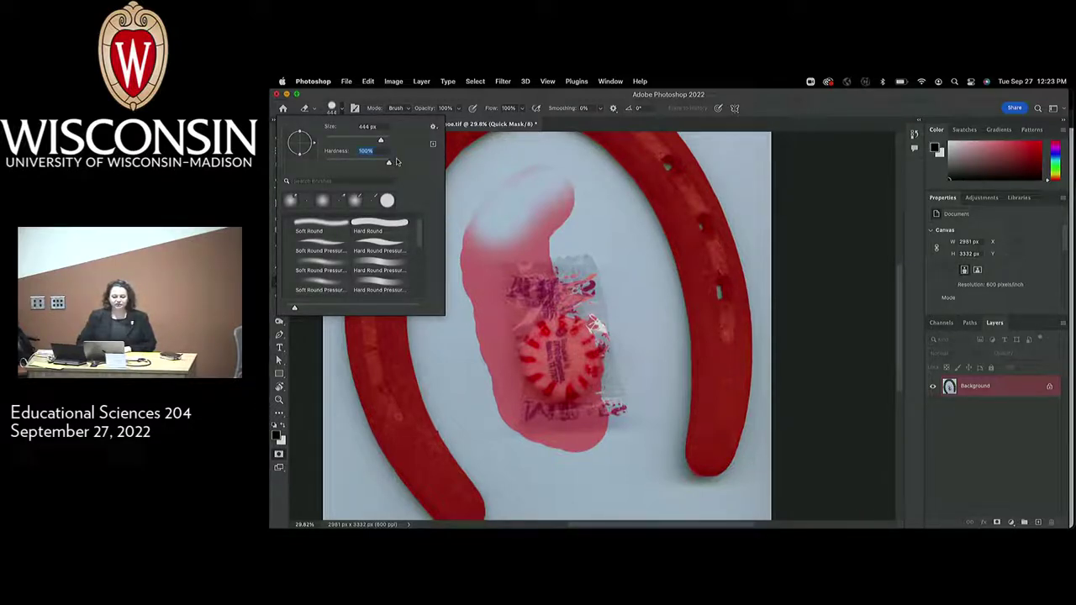
pyautogui.click(365, 153)
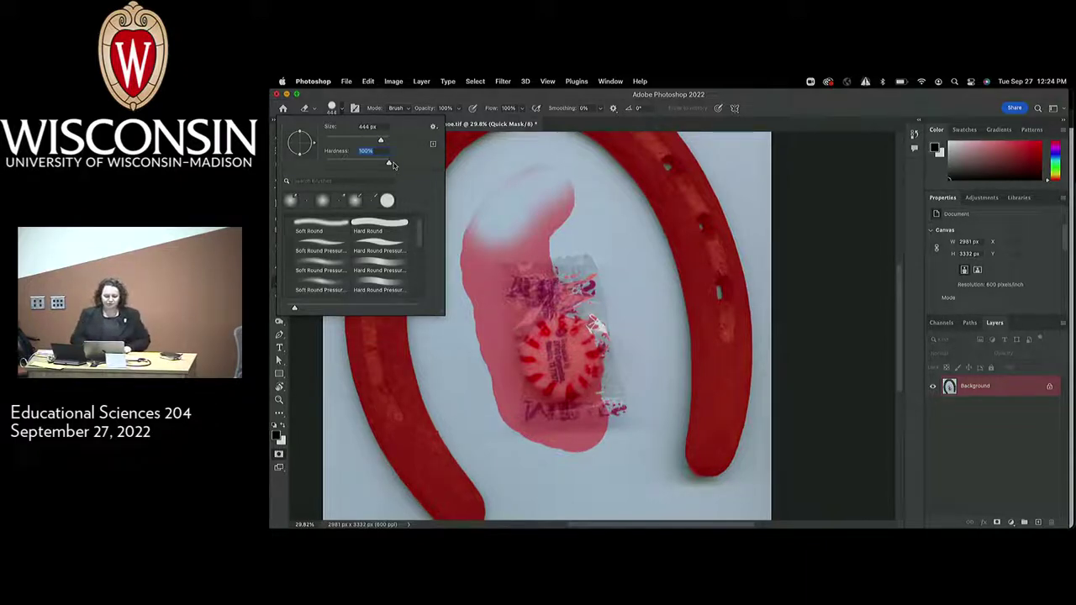
pyautogui.moveTo(541, 174)
pyautogui.mouseDown()
pyautogui.moveTo(477, 238)
pyautogui.moveTo(471, 280)
pyautogui.moveTo(575, 205)
pyautogui.moveTo(483, 298)
pyautogui.moveTo(478, 318)
pyautogui.moveTo(560, 276)
pyautogui.moveTo(579, 286)
pyautogui.moveTo(483, 364)
pyautogui.moveTo(585, 362)
pyautogui.moveTo(605, 344)
pyautogui.moveTo(553, 349)
pyautogui.moveTo(505, 405)
pyautogui.moveTo(502, 415)
pyautogui.moveTo(533, 415)
pyautogui.moveTo(587, 392)
pyautogui.moveTo(609, 401)
pyautogui.moveTo(539, 455)
pyautogui.mouseUp()
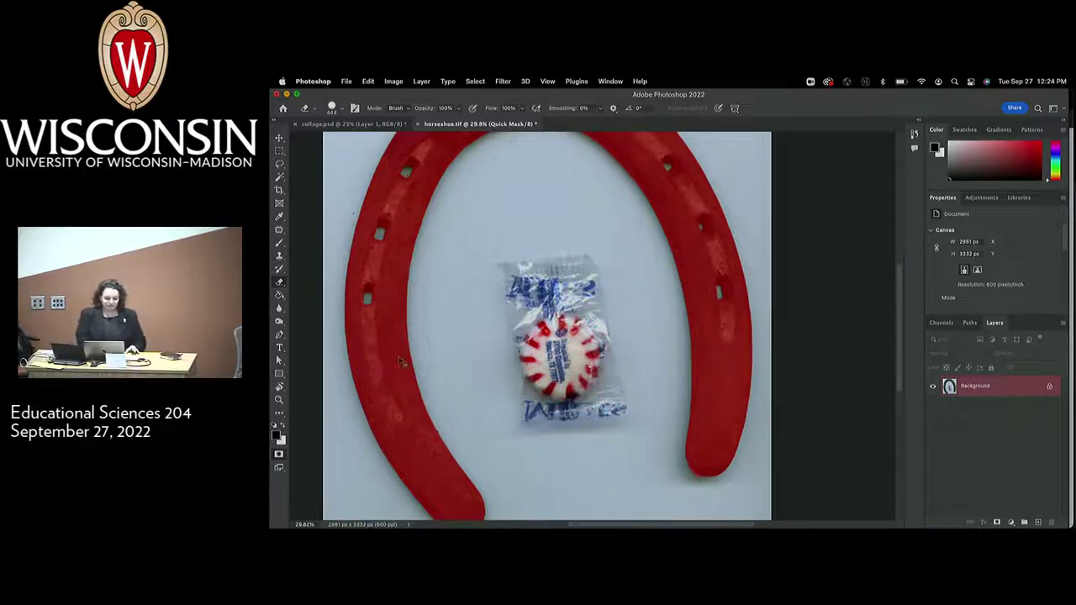
pyautogui.press('super+z')
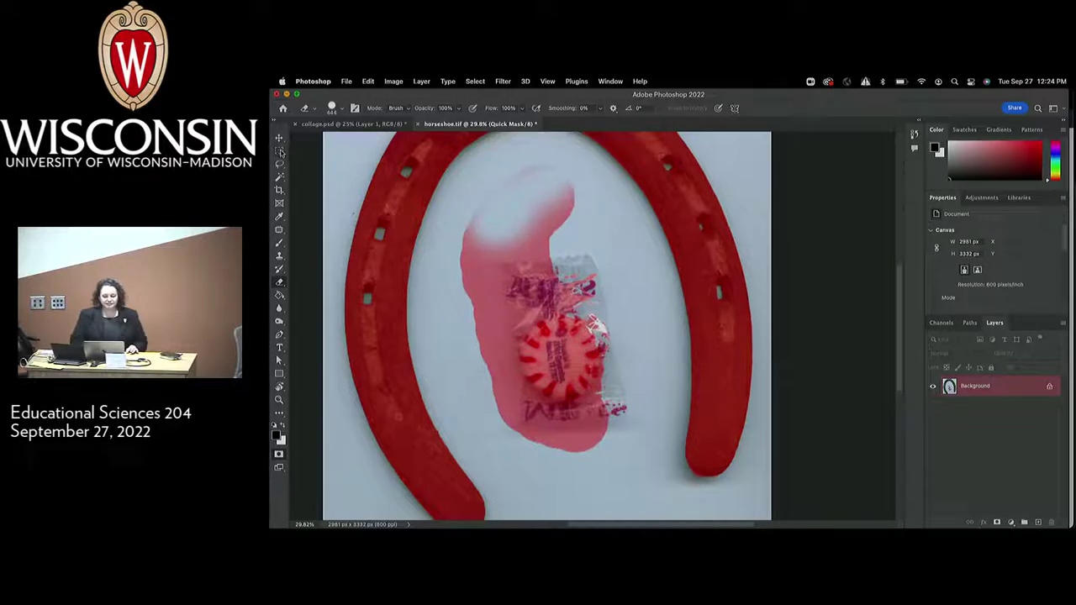
# Clear the mask around the candy by marqueeing the area with a rectangle and filling it with White at 100% opacity.
pyautogui.click(280, 151)
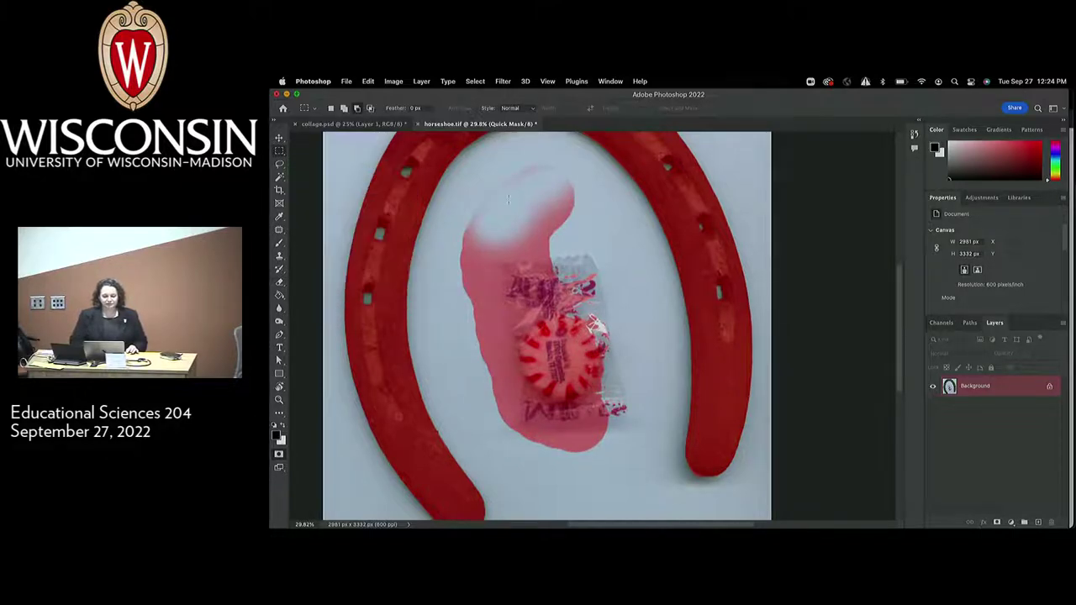
pyautogui.moveTo(471, 169); pyautogui.dragTo(624, 453)
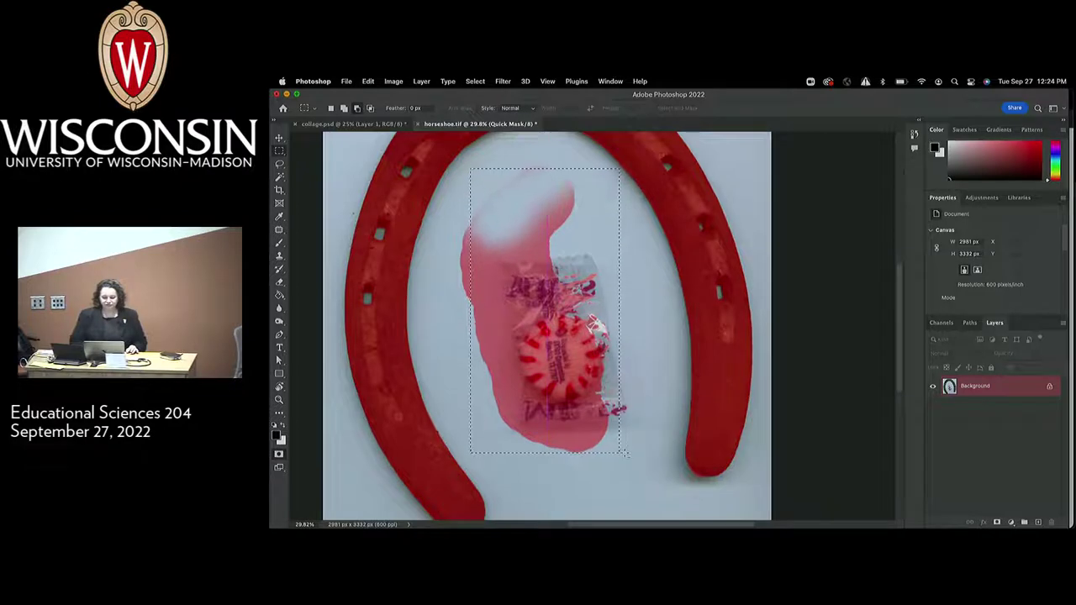
pyautogui.hotkey('shift', 'BackSpace')
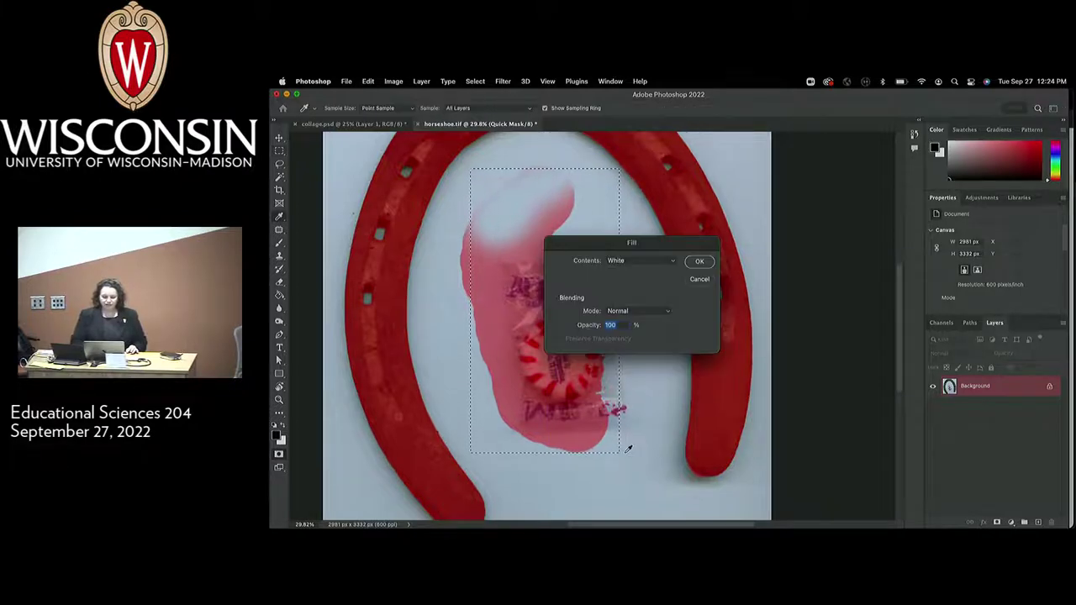
pyautogui.click(701, 280)
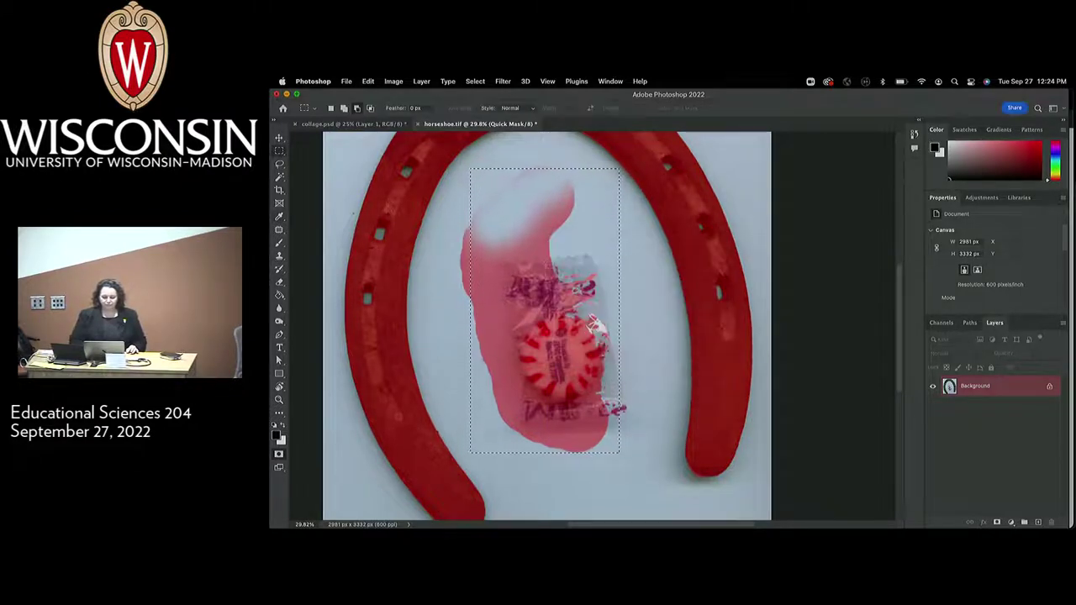
pyautogui.hotkey('shift', 'BackSpace')
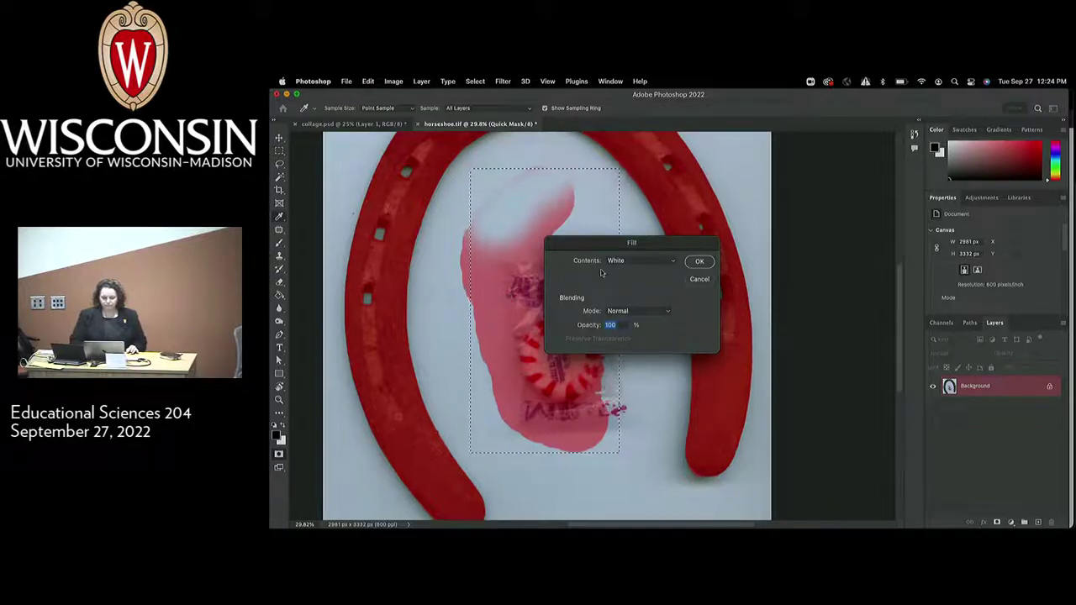
pyautogui.click(698, 262)
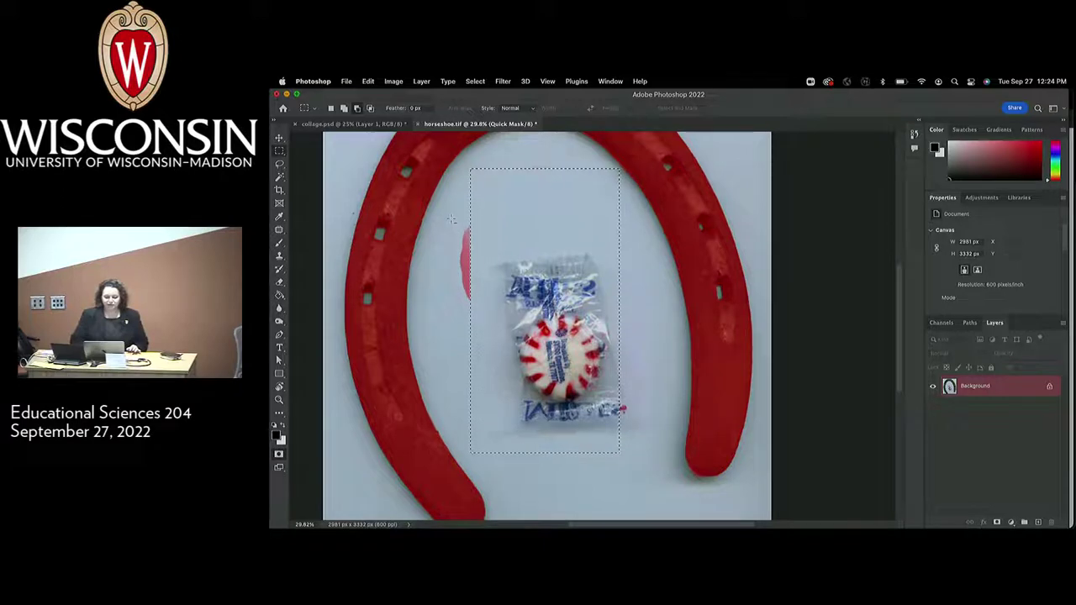
# Try marqueeing the leftover mask sliver beside the candy wrapper, and remove the rectangular selection.
pyautogui.moveTo(451, 218); pyautogui.dragTo(484, 333)
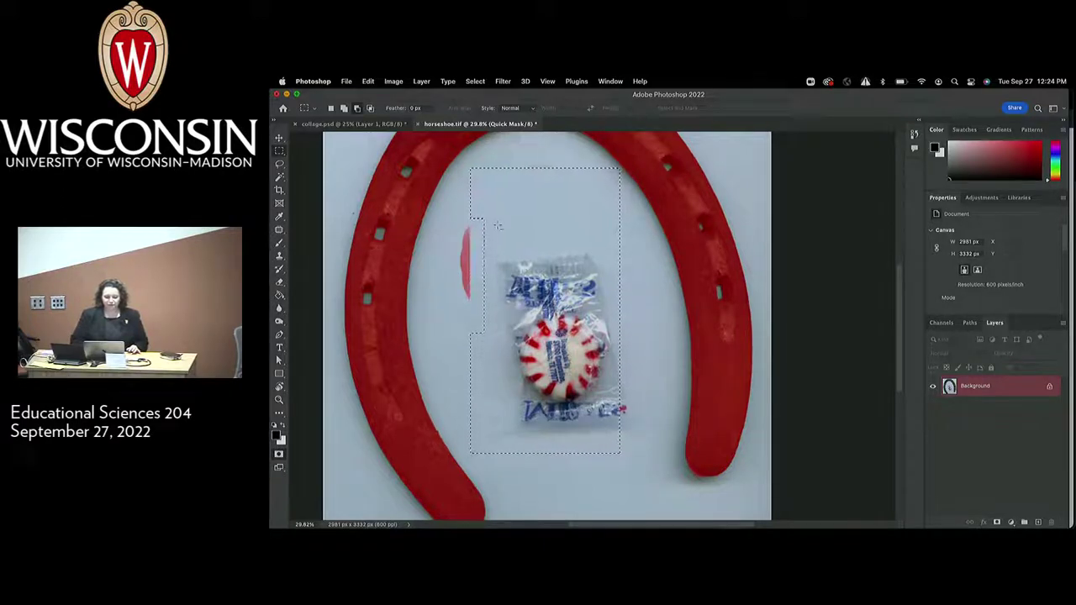
pyautogui.press('Tab')
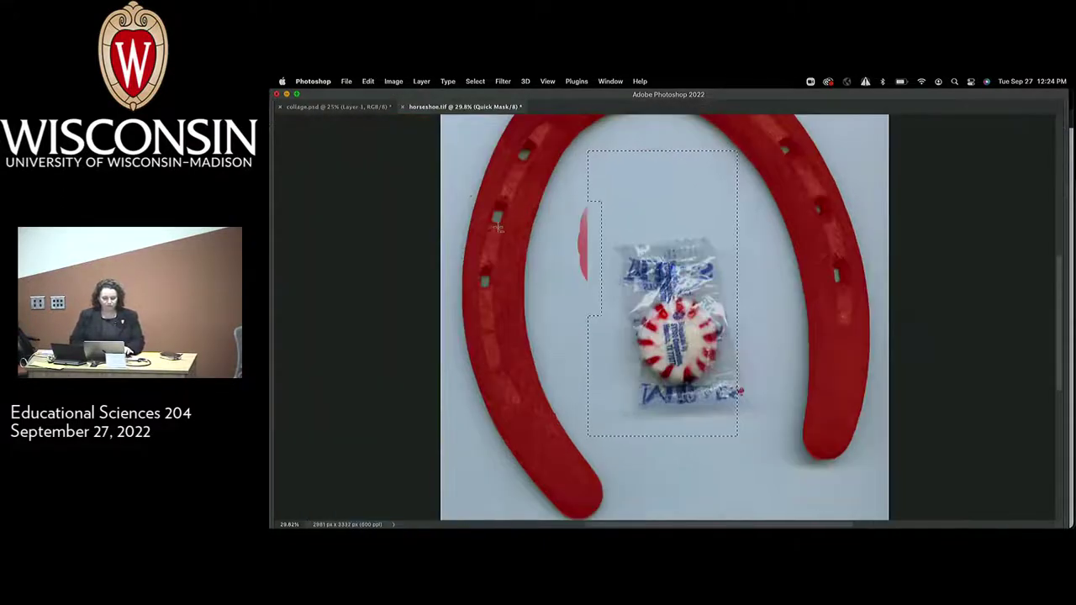
pyautogui.press('Tab')
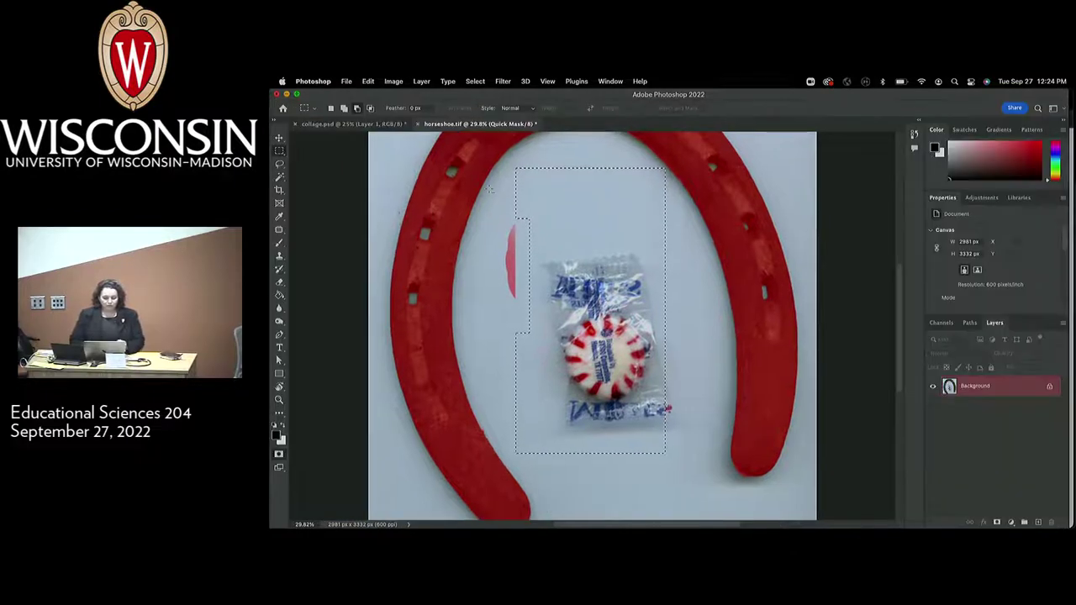
pyautogui.click(280, 282)
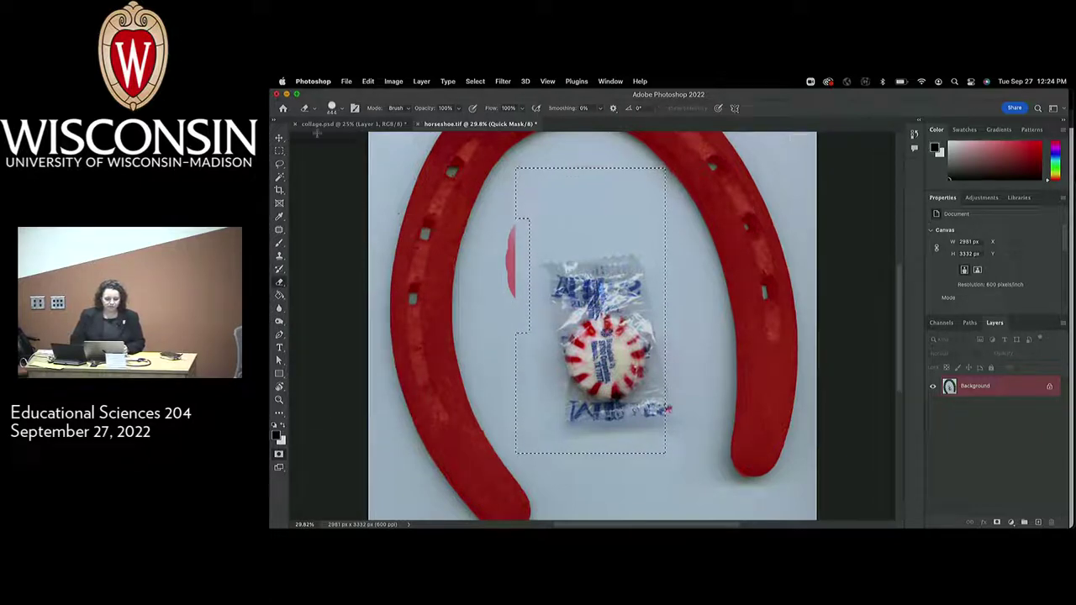
pyautogui.click(280, 137)
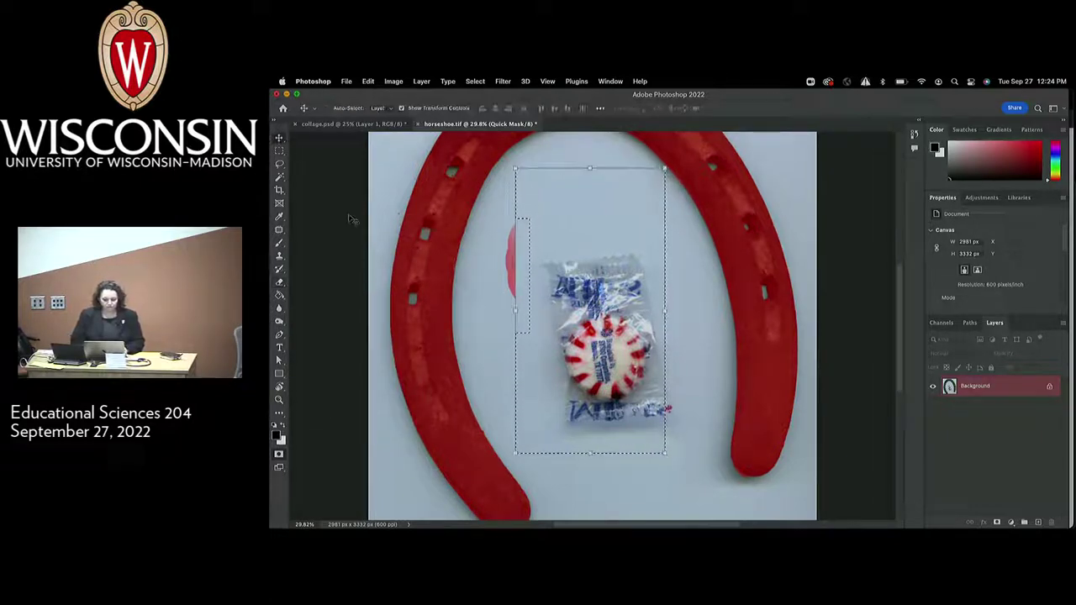
pyautogui.press('super+d')
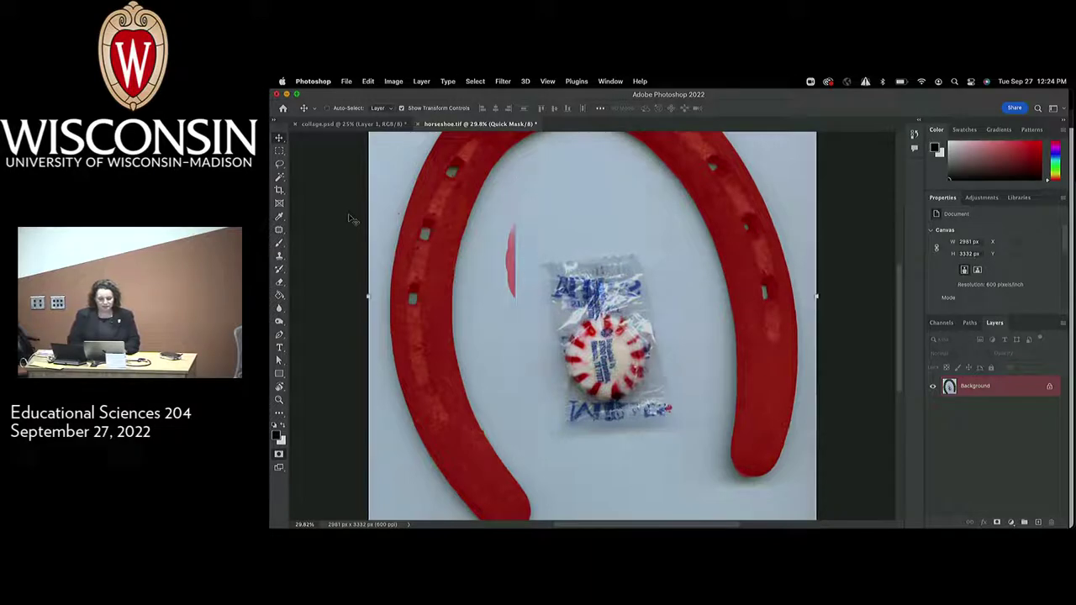
# Erase the leftover mask sliver and the speck at the wrapper's lower corner, and convert the Quick Mask back into a selection.
pyautogui.click(280, 243)
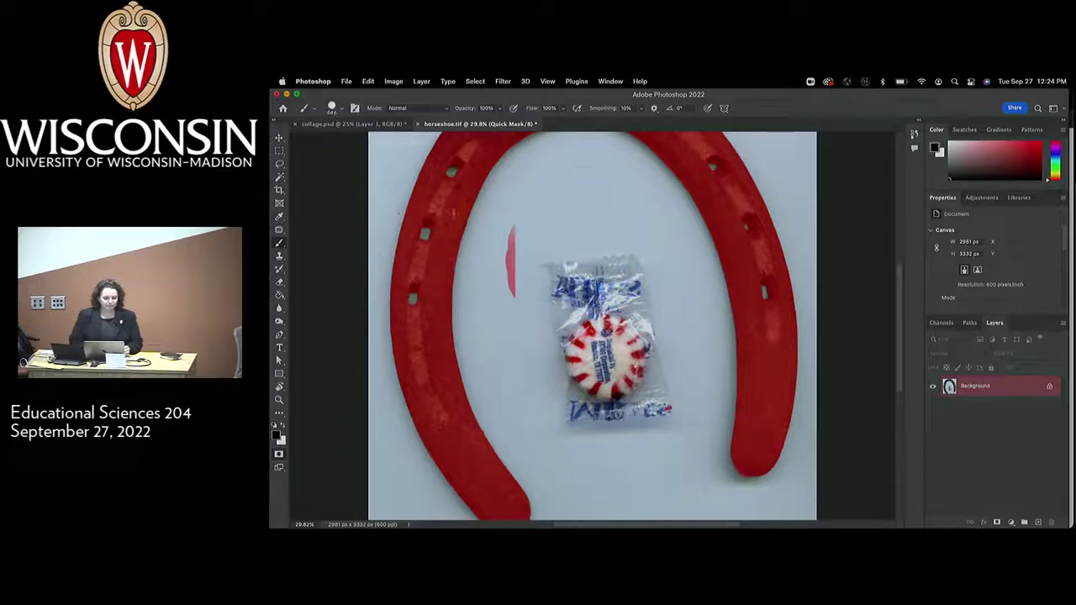
pyautogui.moveTo(507, 217); pyautogui.dragTo(508, 293)
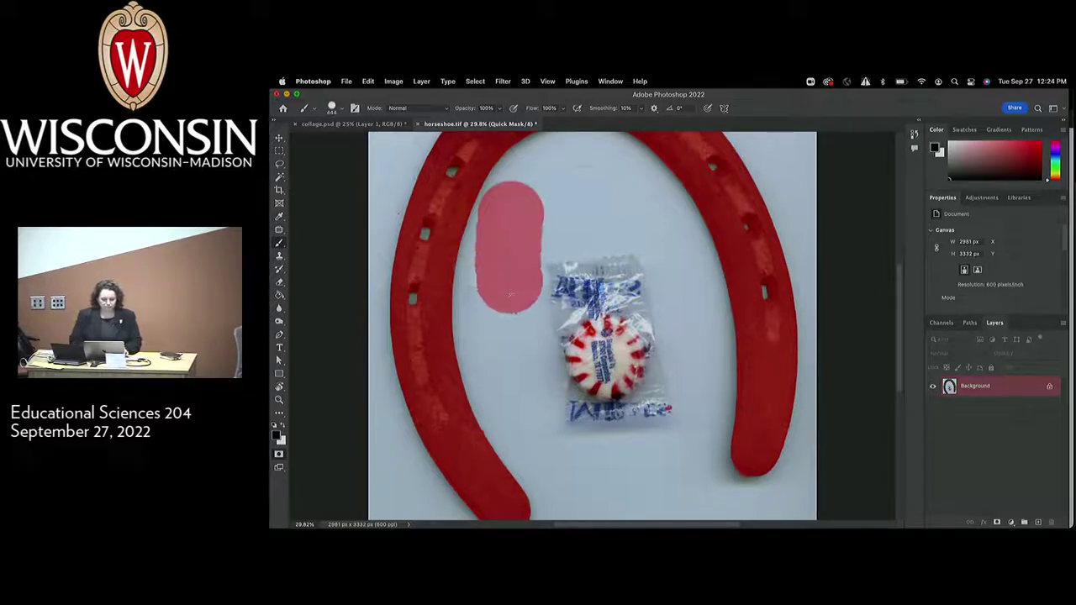
pyautogui.click(280, 285)
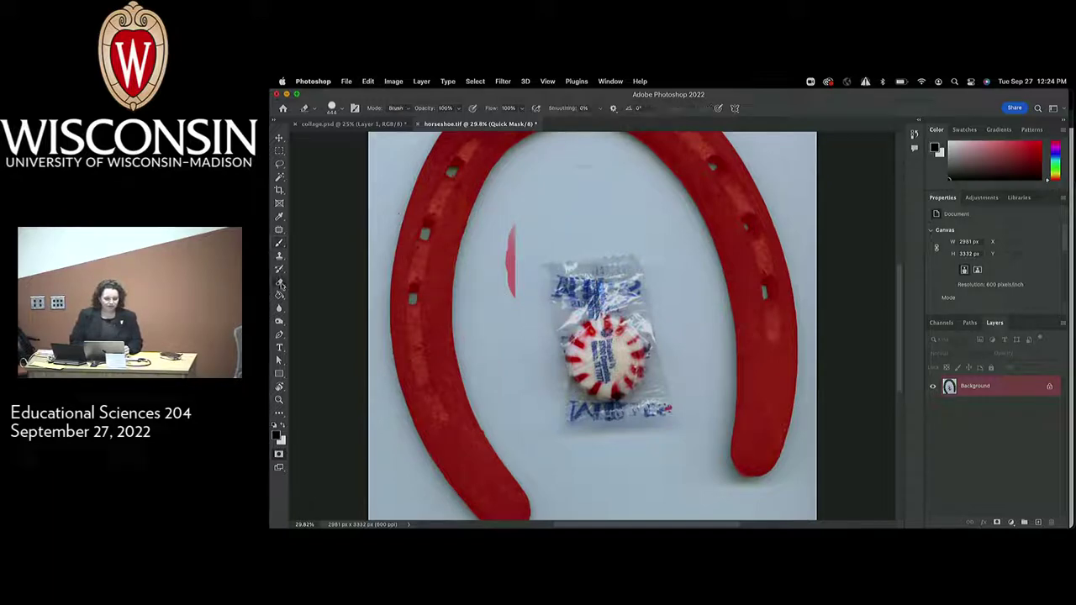
pyautogui.moveTo(510, 221); pyautogui.dragTo(524, 308)
pyautogui.click(684, 418)
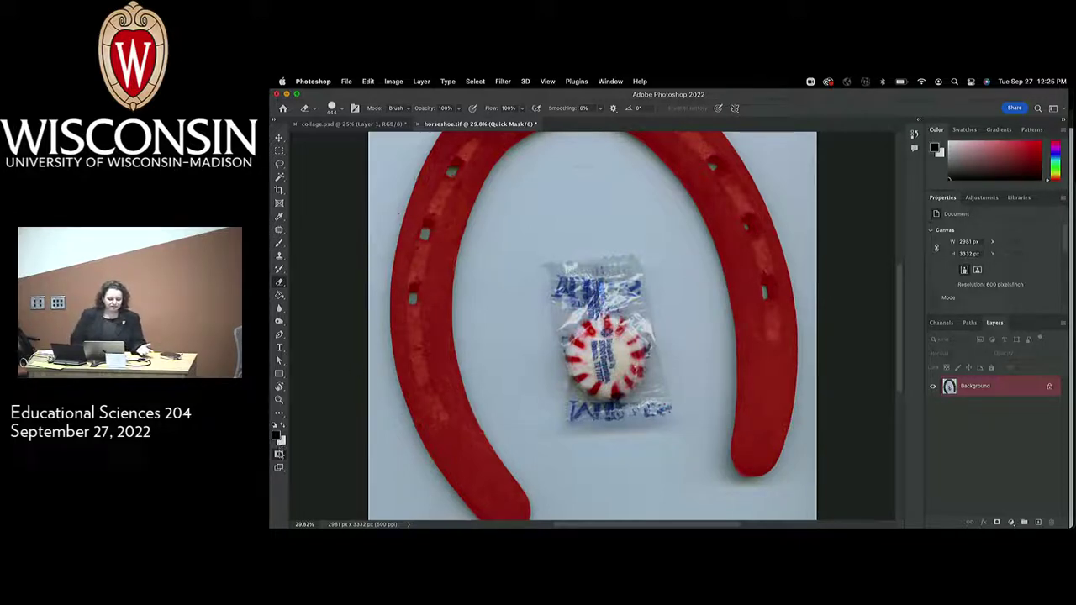
pyautogui.click(279, 454)
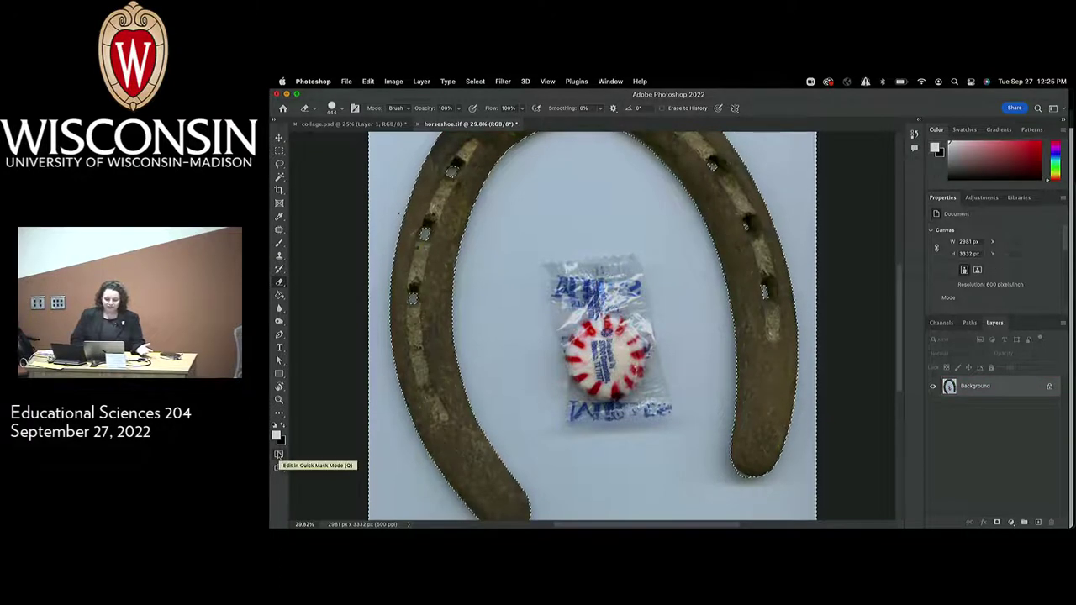
# Add a layer mask to the horseshoe image that hides the selected background and candy around the horseshoe.
pyautogui.press('super+minus')
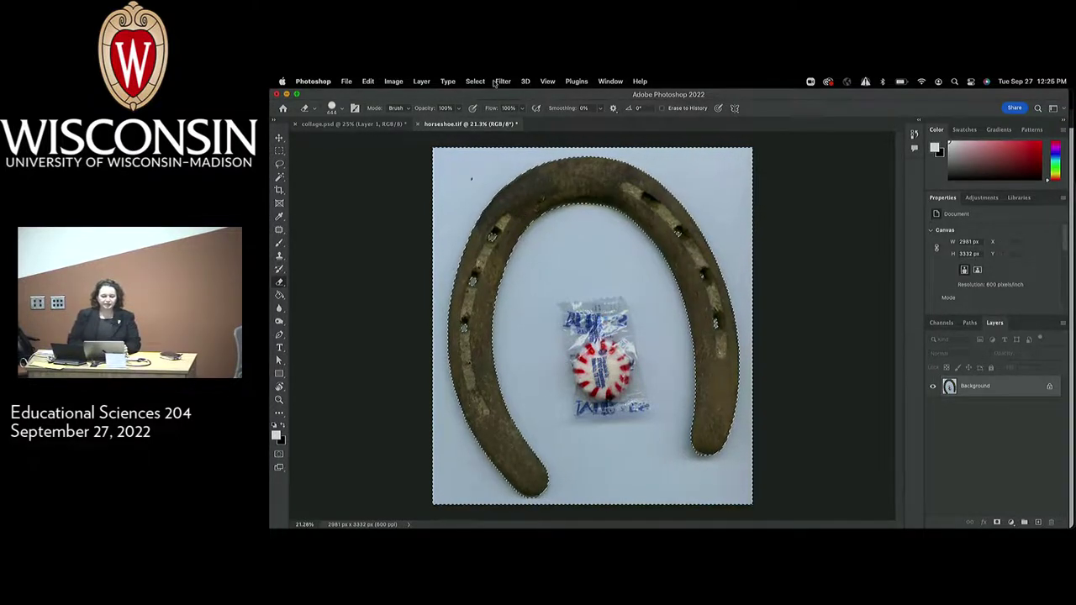
pyautogui.click(420, 80)
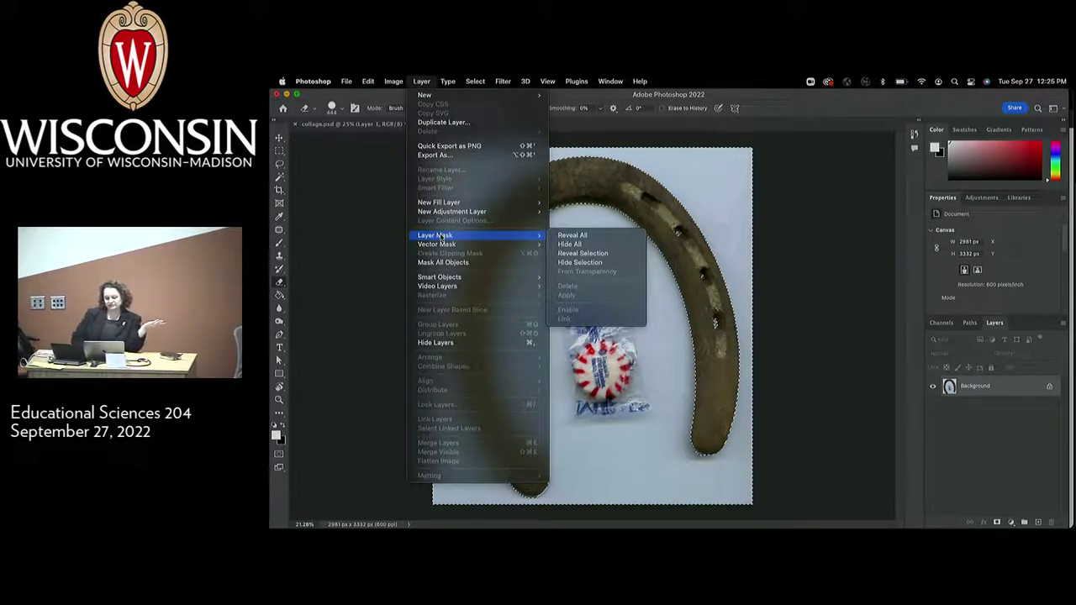
pyautogui.click(345, 273)
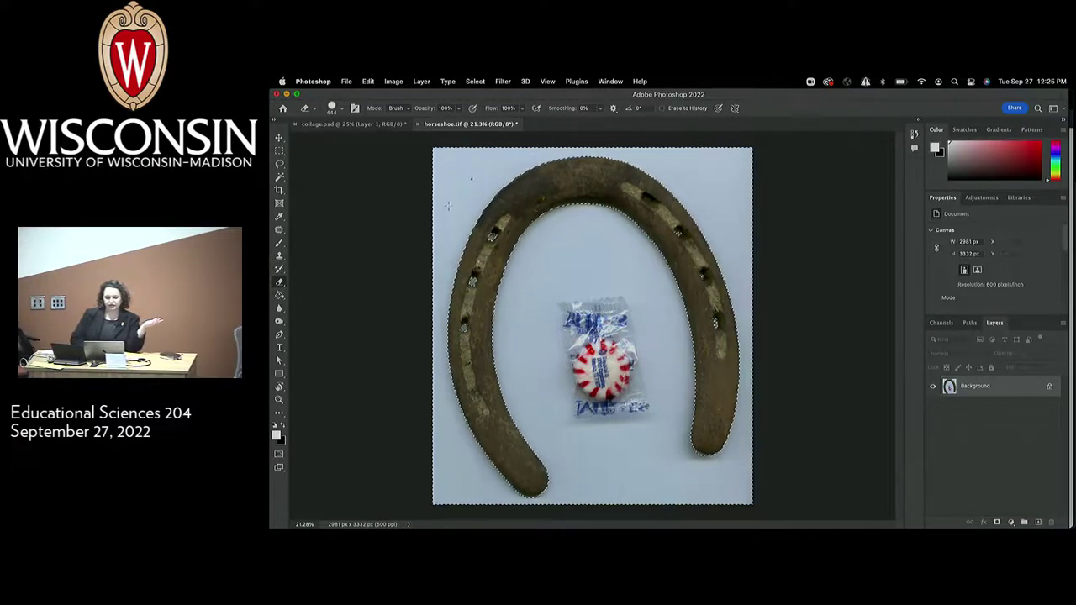
pyautogui.click(423, 81)
pyautogui.moveTo(496, 235)
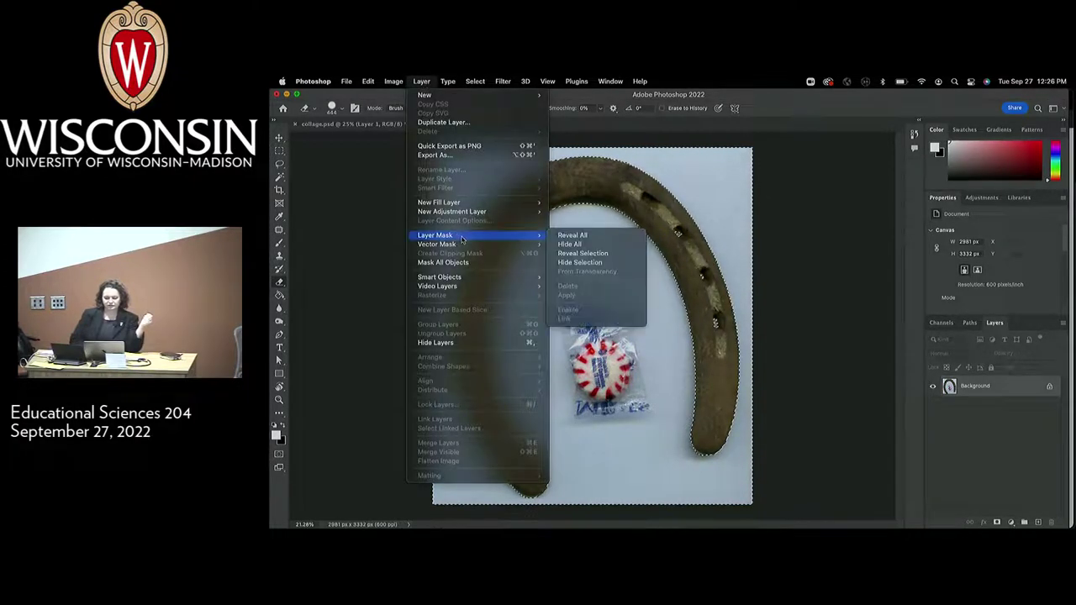
pyautogui.click(586, 254)
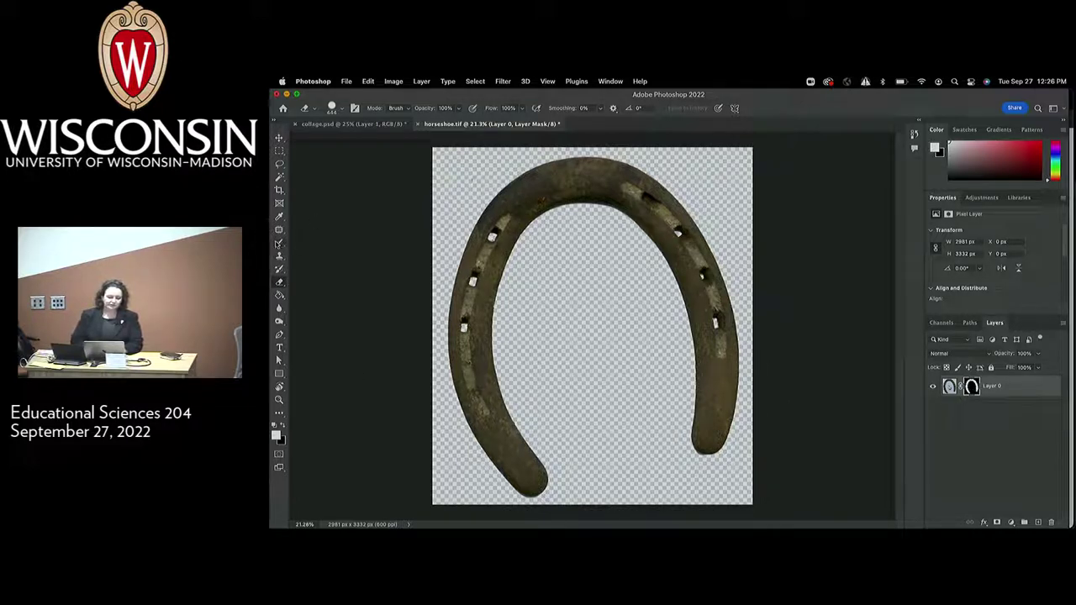
# Paint on the layer mask with the white Brush to reveal the candy area, and erase the strokes to hide it again.
pyautogui.click(278, 243)
pyautogui.moveTo(567, 172)
pyautogui.mouseDown()
pyautogui.moveTo(533, 203)
pyautogui.moveTo(532, 217)
pyautogui.moveTo(566, 187)
pyautogui.moveTo(572, 225)
pyautogui.moveTo(532, 272)
pyautogui.moveTo(620, 230)
pyautogui.moveTo(558, 357)
pyautogui.moveTo(558, 393)
pyautogui.mouseUp()
pyautogui.moveTo(598, 358)
pyautogui.mouseDown()
pyautogui.moveTo(629, 396)
pyautogui.moveTo(610, 455)
pyautogui.mouseUp()
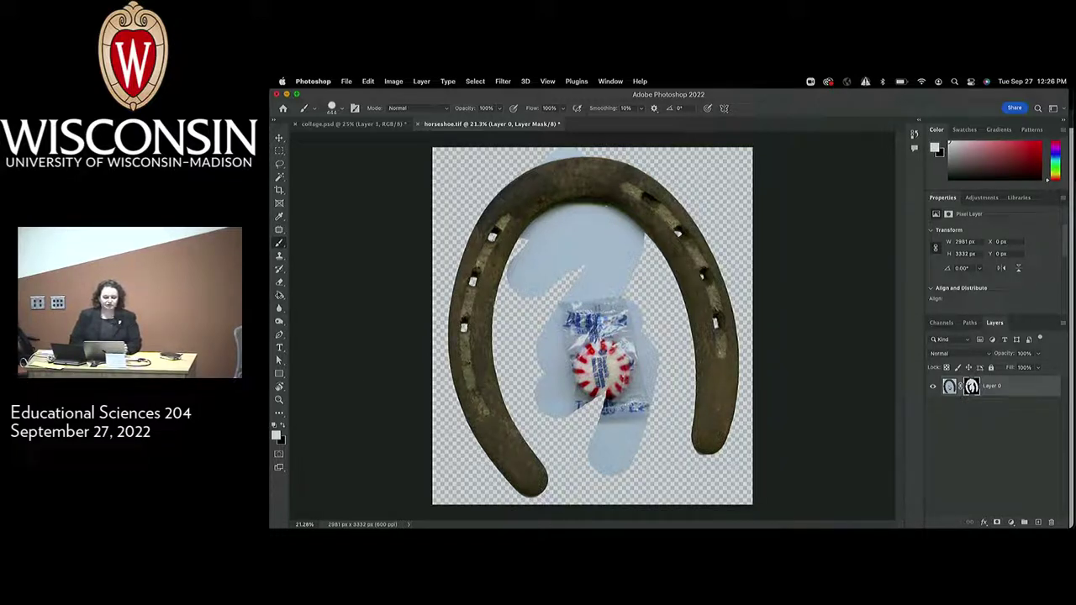
pyautogui.click(280, 283)
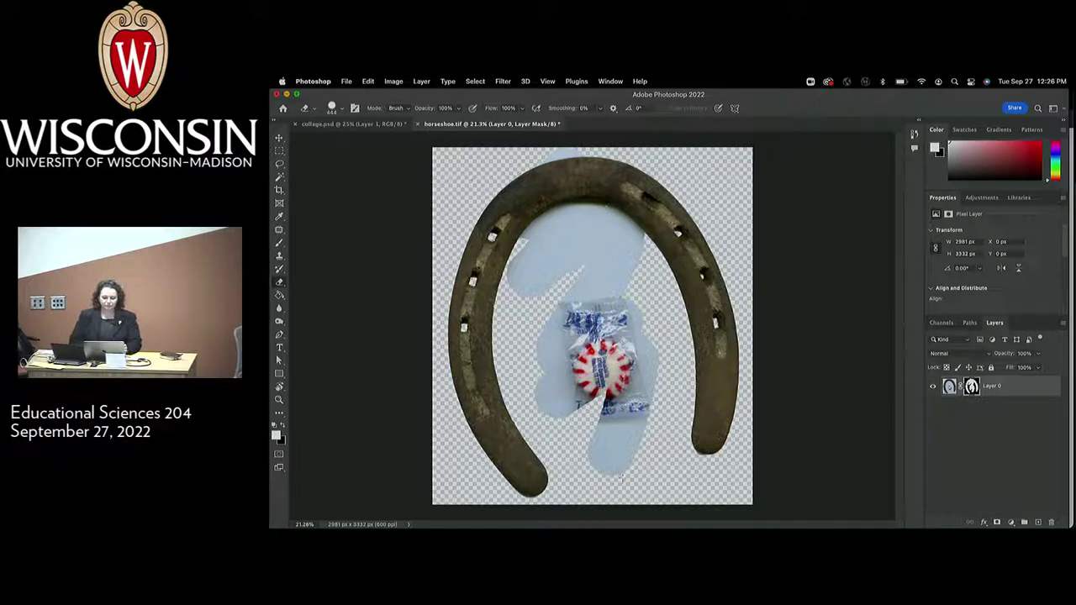
pyautogui.moveTo(624, 467)
pyautogui.mouseDown()
pyautogui.moveTo(631, 348)
pyautogui.moveTo(592, 383)
pyautogui.moveTo(611, 316)
pyautogui.moveTo(578, 315)
pyautogui.moveTo(595, 279)
pyautogui.moveTo(594, 269)
pyautogui.moveTo(569, 280)
pyautogui.moveTo(572, 237)
pyautogui.mouseUp()
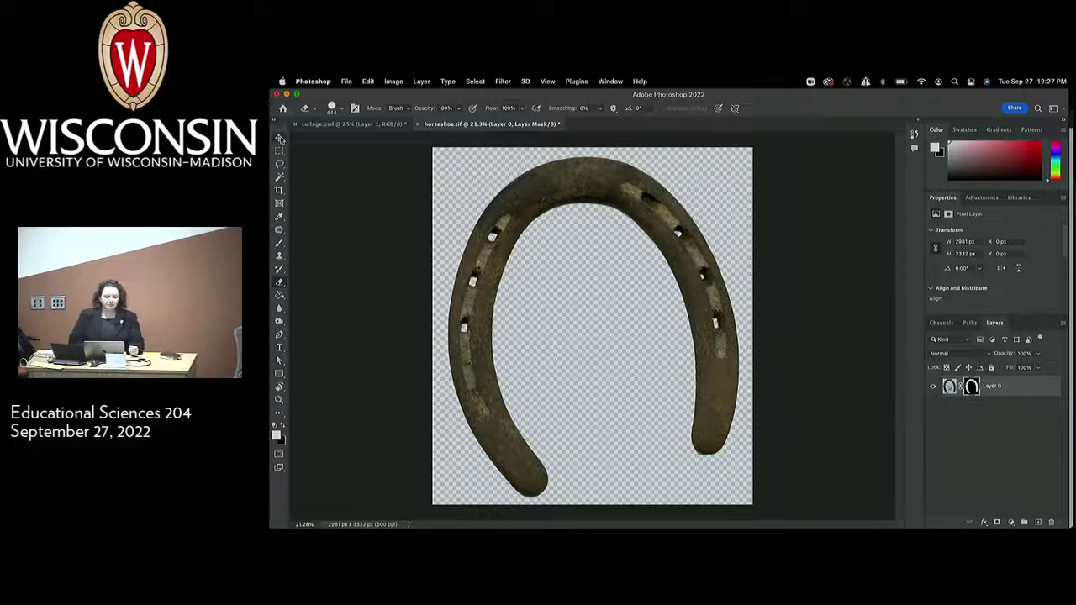
# Nudge the masked horseshoe layer up about 38 px and copy it with its mask into the collage.psd document.
pyautogui.click(278, 137)
pyautogui.moveTo(552, 200)
pyautogui.mouseDown()
pyautogui.moveTo(491, 267)
pyautogui.moveTo(502, 244)
pyautogui.moveTo(578, 195)
pyautogui.moveTo(553, 195)
pyautogui.mouseUp()
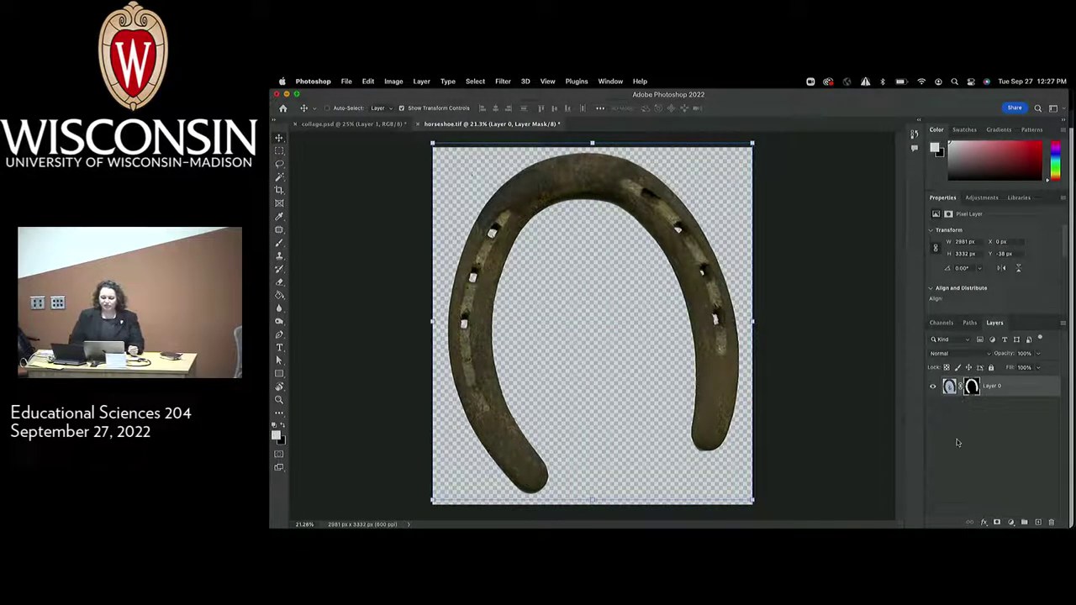
pyautogui.click(952, 389)
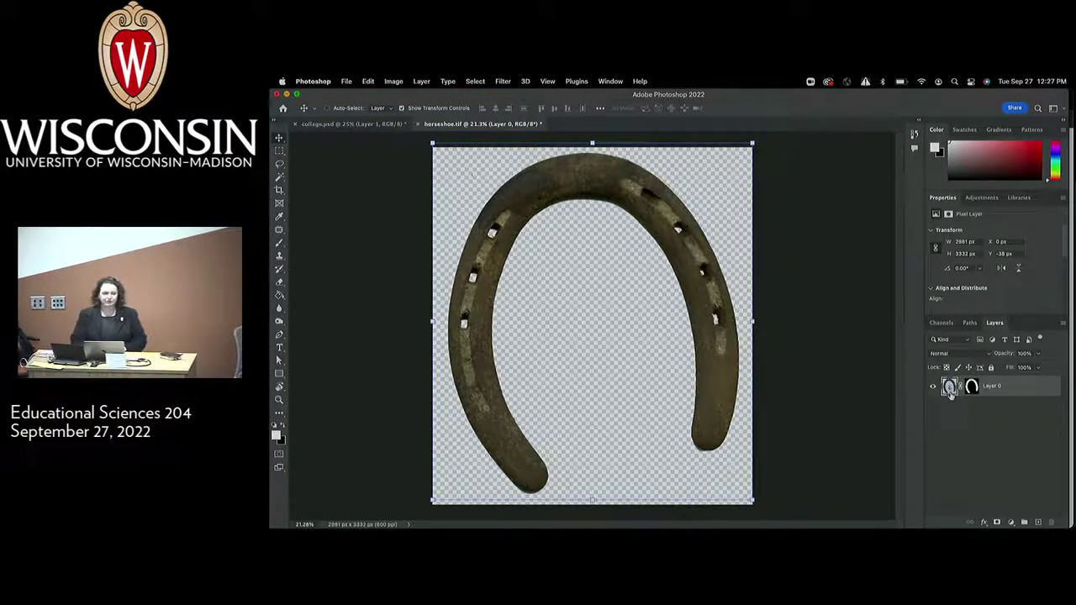
pyautogui.moveTo(953, 393); pyautogui.dragTo(635, 246)
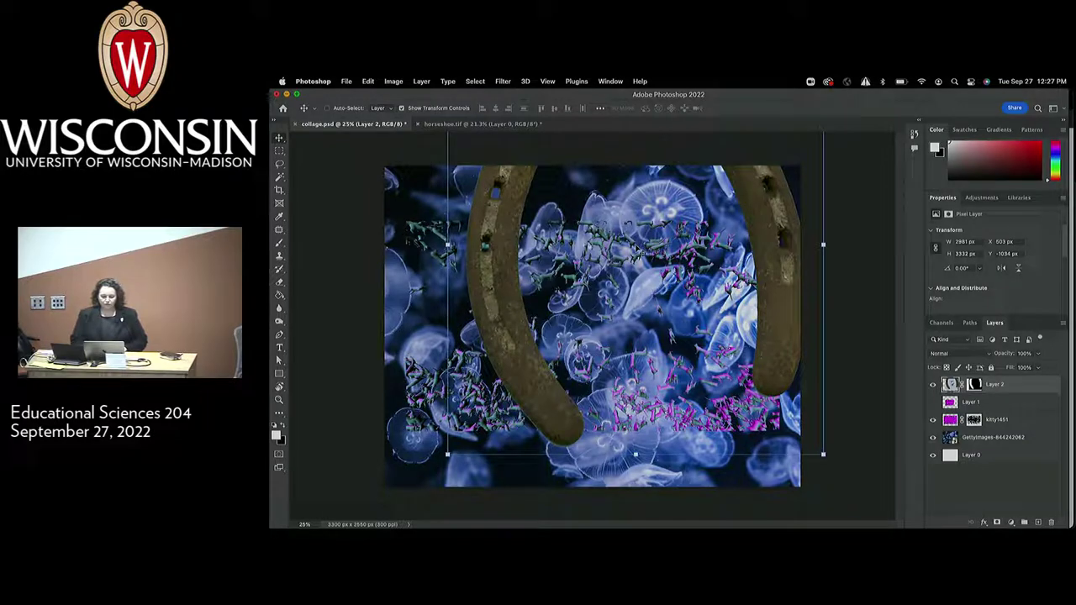
# Scale the horseshoe layer proportionally down to about 21% in the collage's lower-left area and apply the transformation.
pyautogui.scroll(-2, 734, 377)
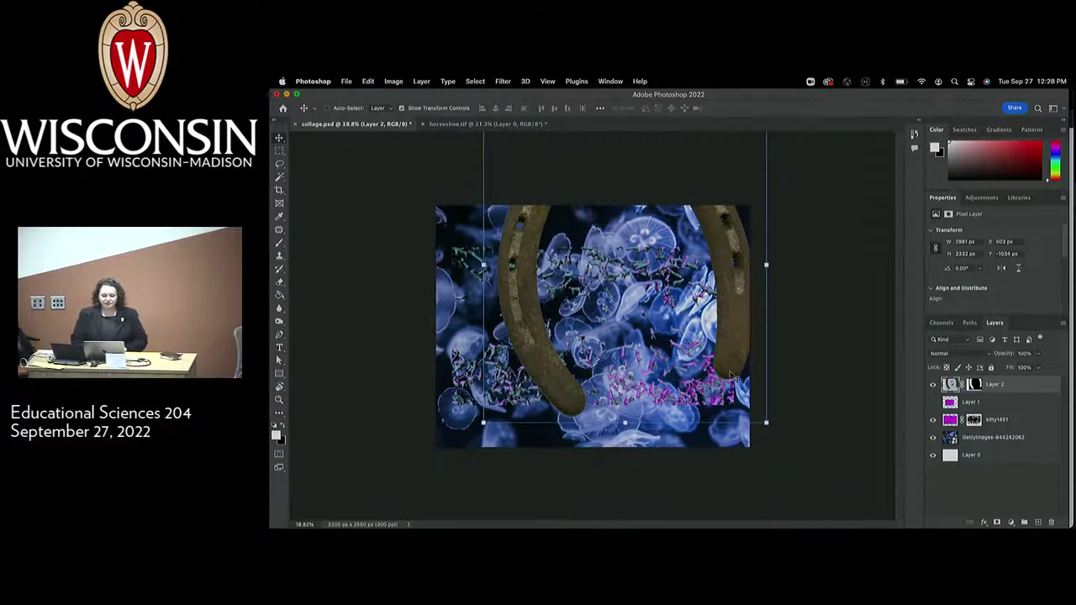
pyautogui.scroll(-2, 733, 377)
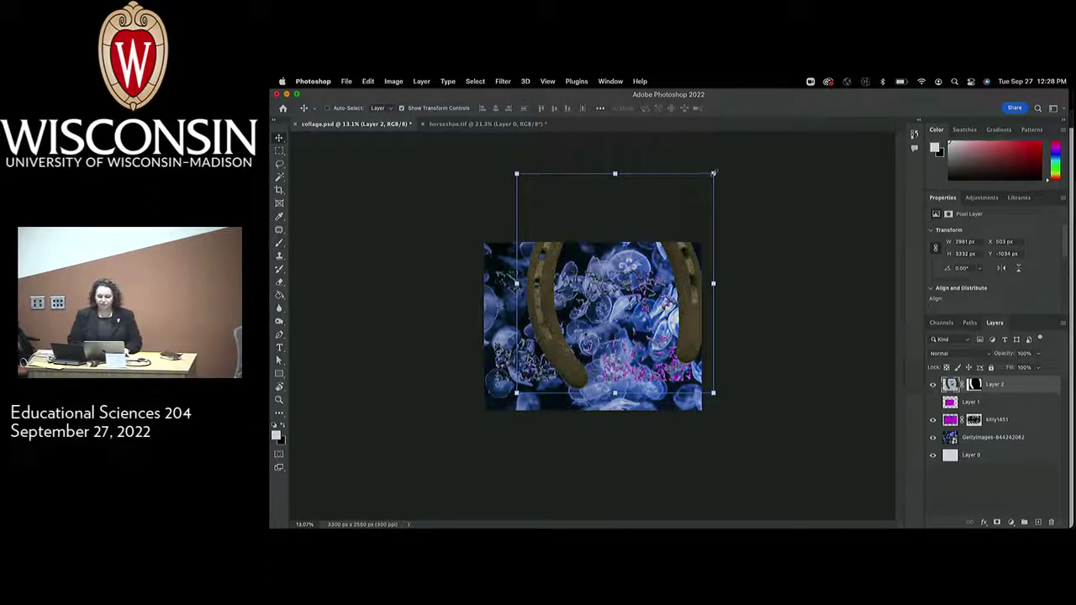
pyautogui.moveTo(713, 173); pyautogui.dragTo(557, 347)
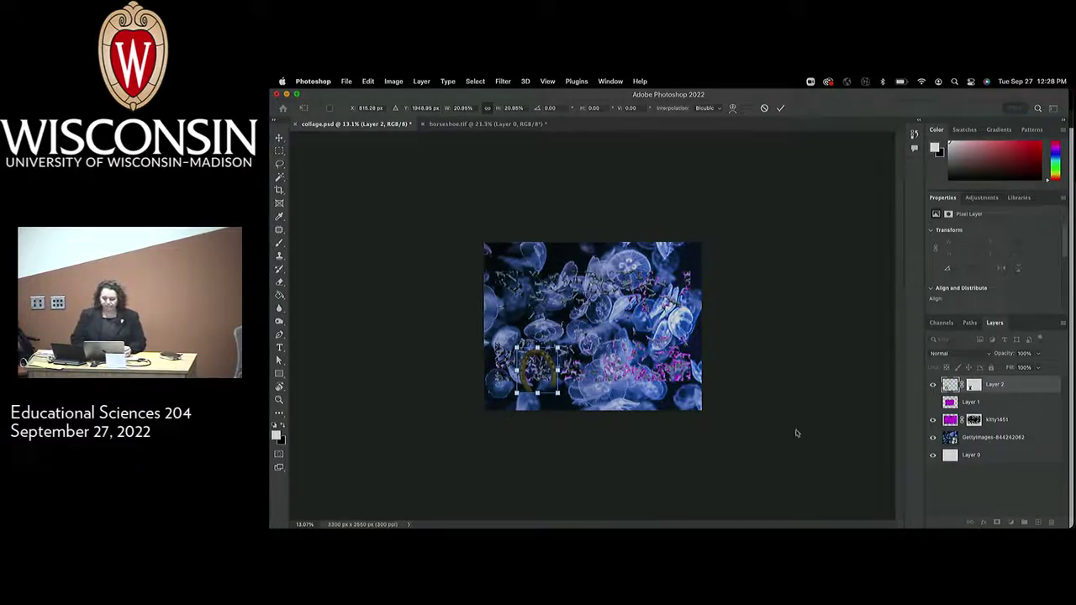
pyautogui.press('Return')
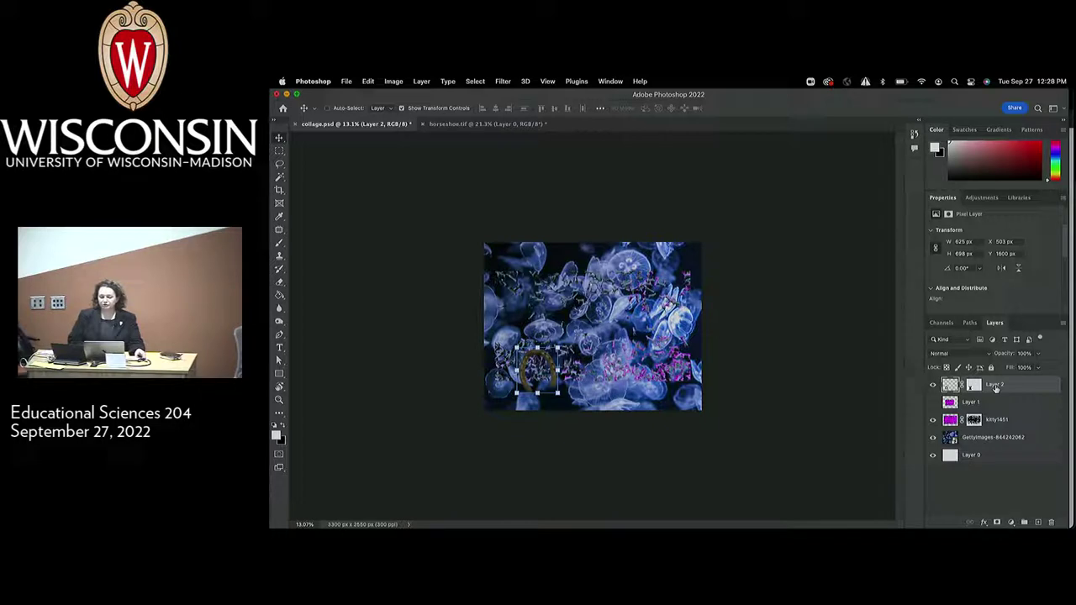
# Rename the scaled horseshoe's layer as horseshoe.
pyautogui.doubleClick(994, 386)
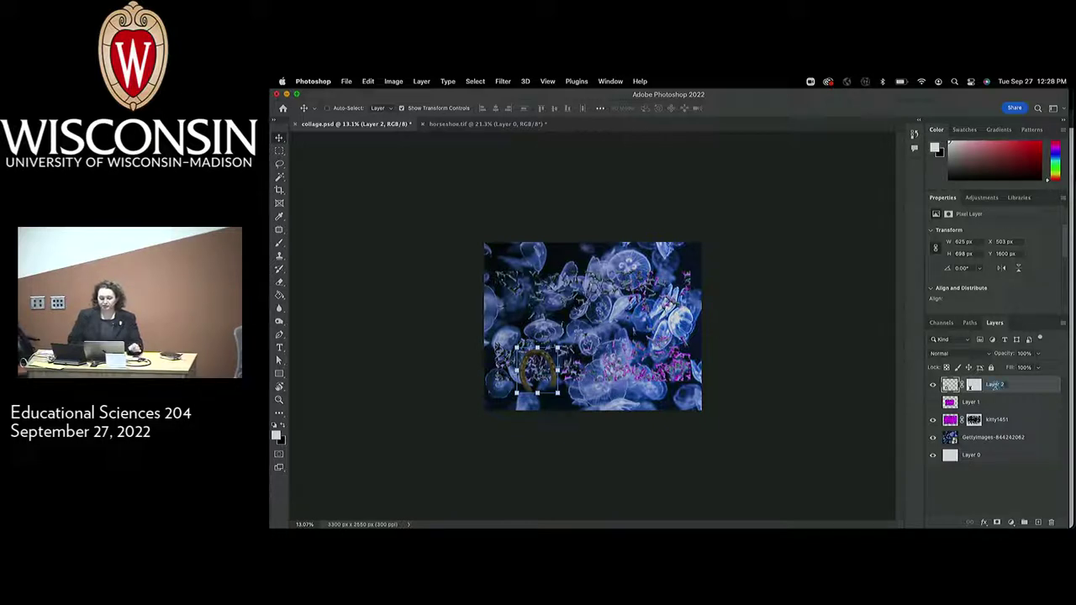
pyautogui.write('horse')
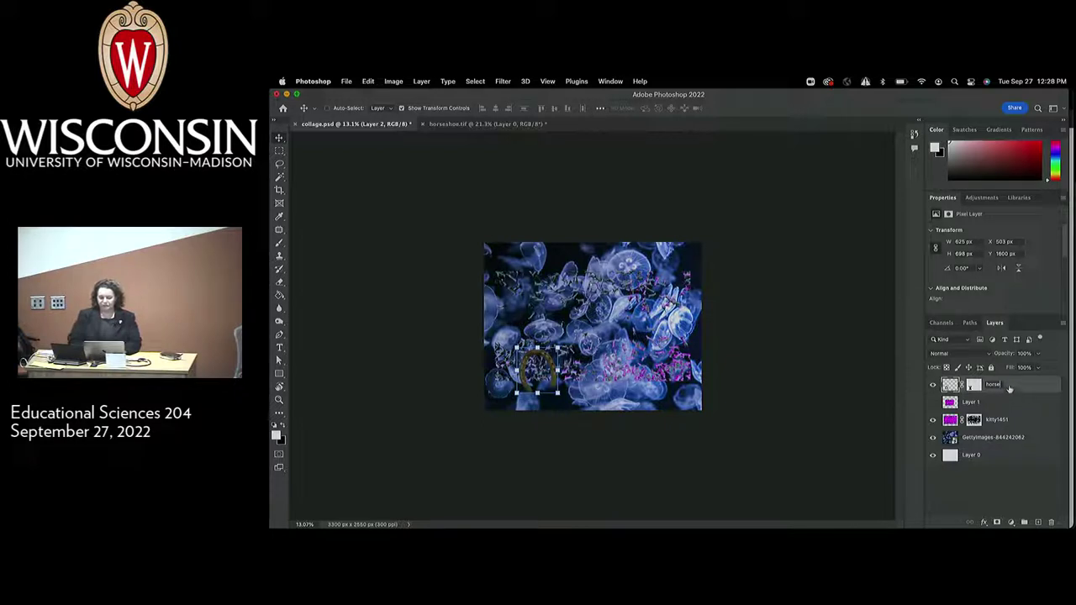
pyautogui.write('sh')
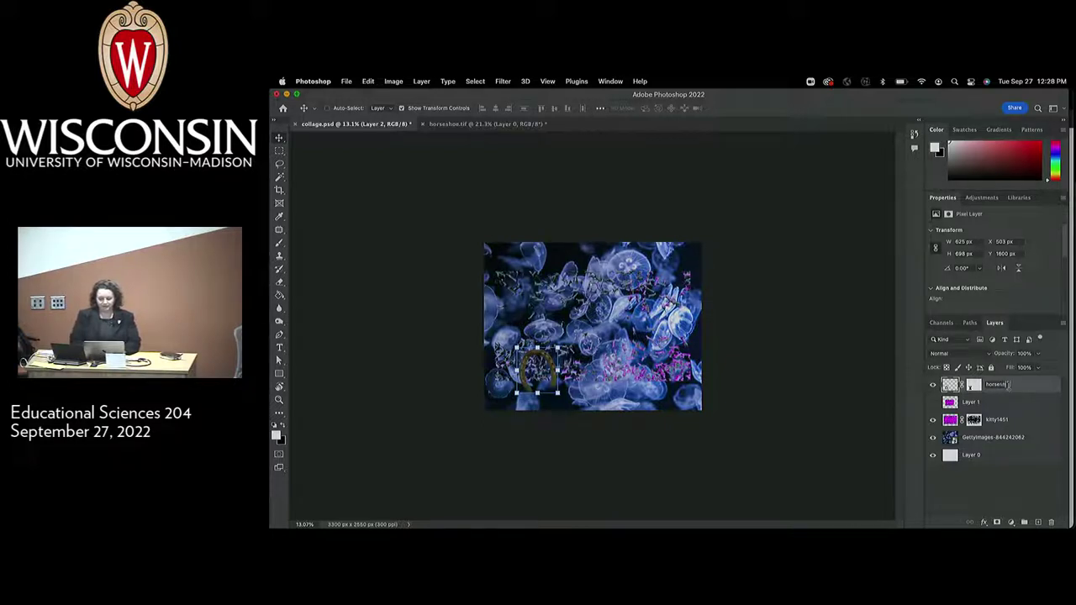
pyautogui.write('oe')
pyautogui.press('Return')
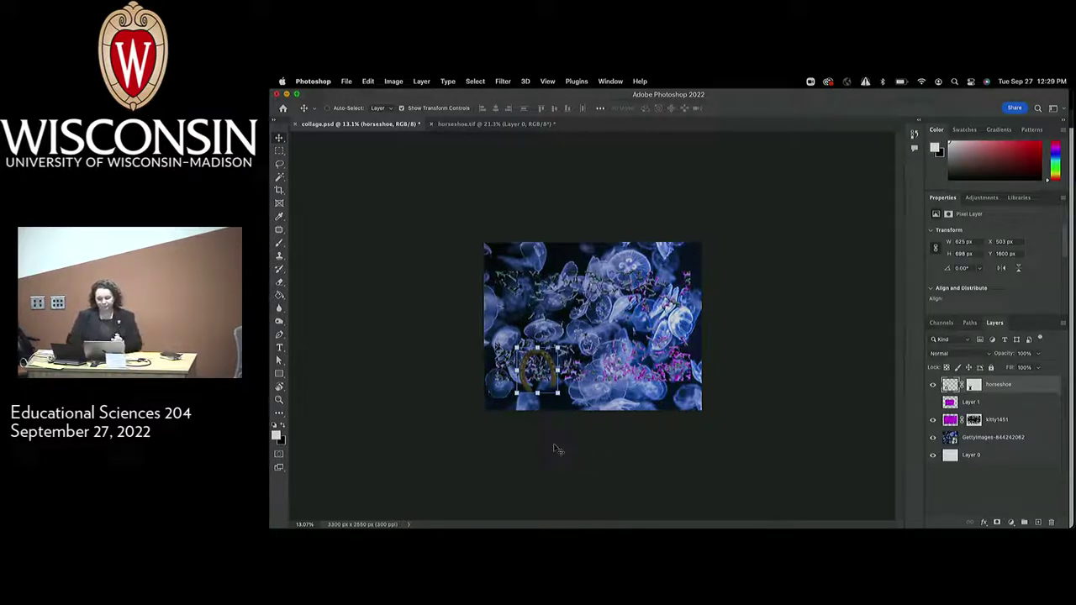
# Move the horseshoe slightly down and to the right, to about X 547 px and Y 1643 px.
pyautogui.press('super+0')
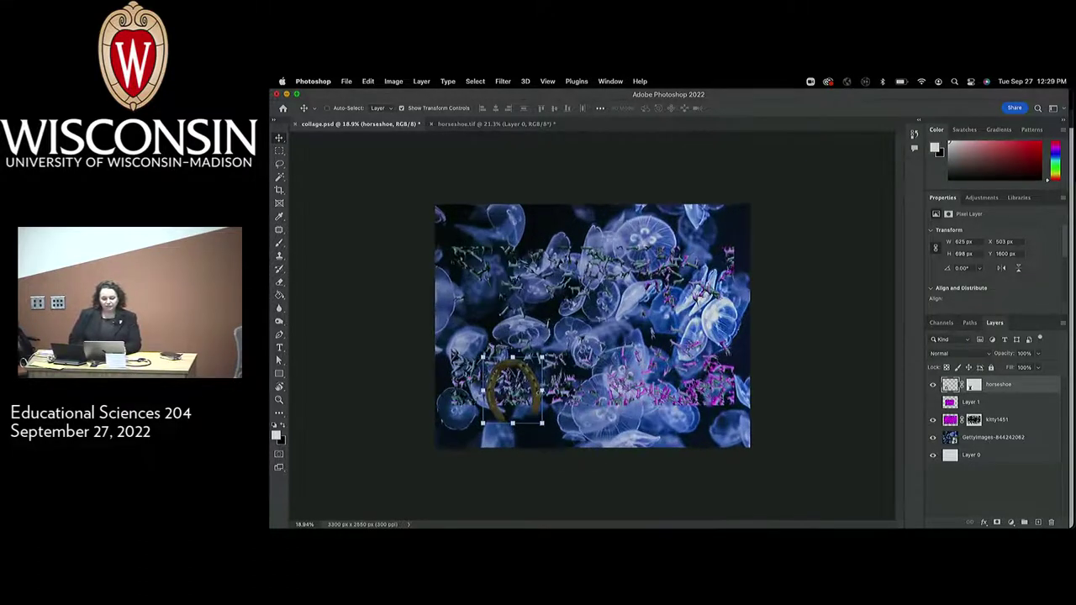
pyautogui.scroll(-2, 544, 400)
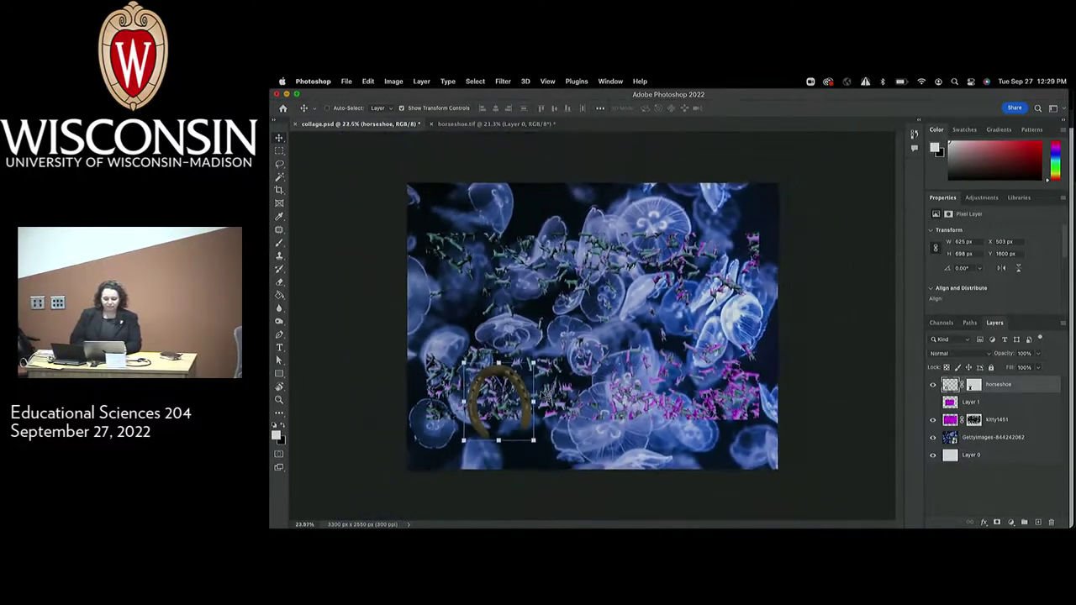
pyautogui.scroll(1, 544, 400)
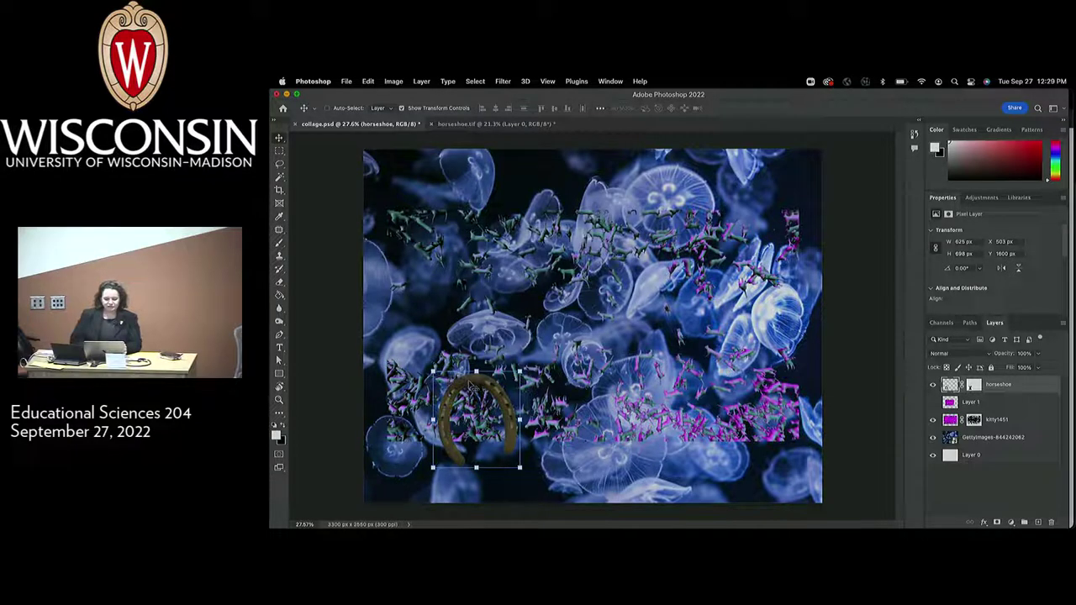
pyautogui.moveTo(472, 388)
pyautogui.mouseDown()
pyautogui.moveTo(477, 318)
pyautogui.moveTo(476, 328)
pyautogui.moveTo(462, 307)
pyautogui.moveTo(459, 362)
pyautogui.moveTo(482, 421)
pyautogui.moveTo(478, 391)
pyautogui.mouseUp()
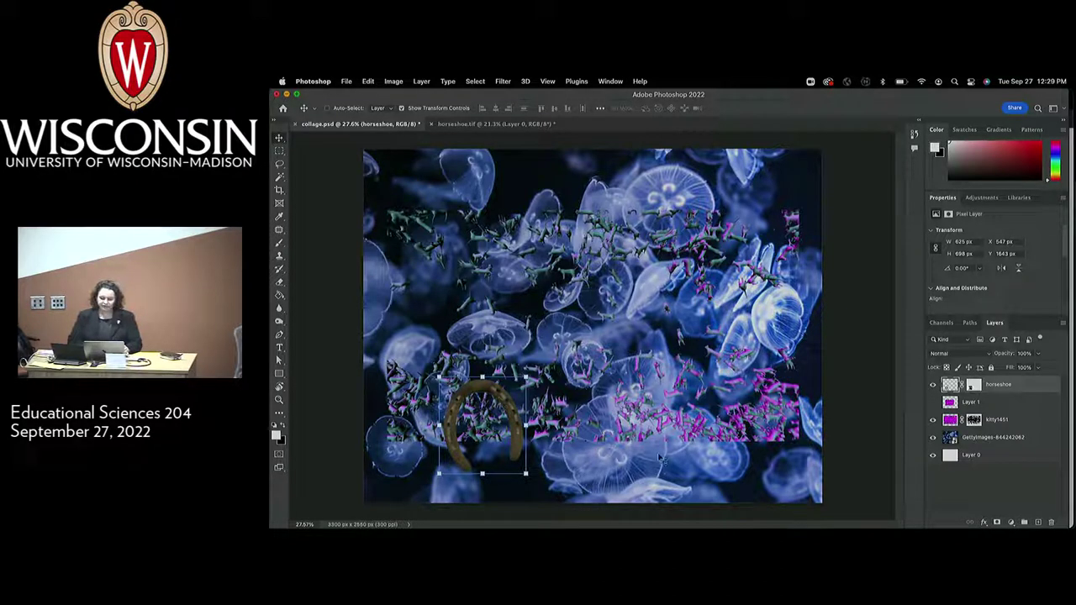
# Make the GettyImages-844242062 layer active and list the layers lying under the horseshoe's edge on the canvas.
pyautogui.click(982, 439)
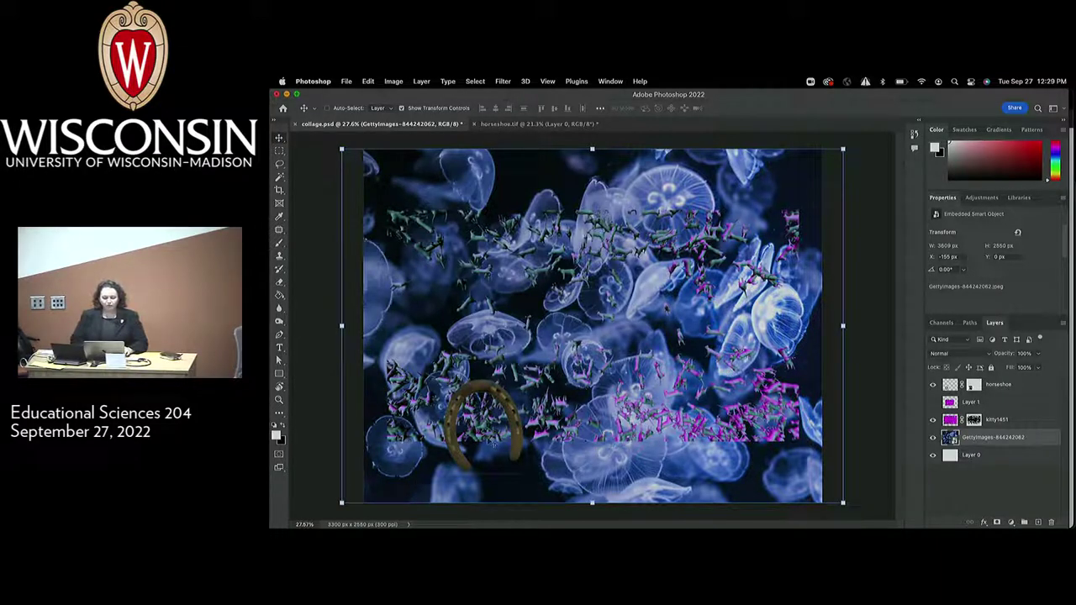
pyautogui.rightClick(511, 403)
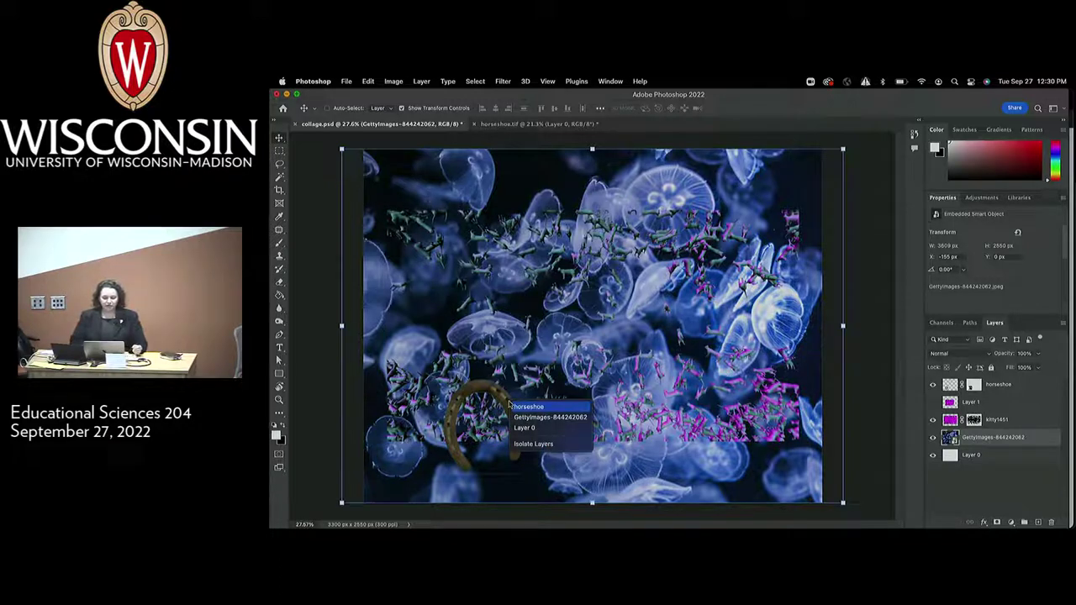